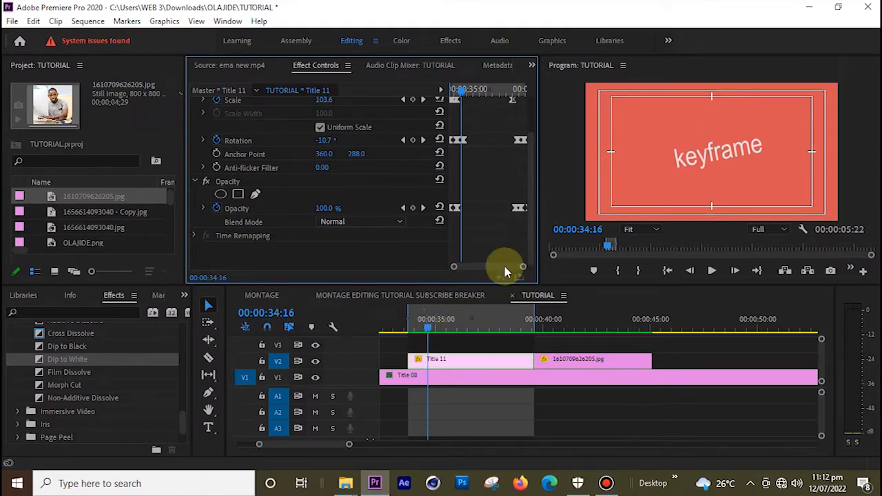
Find Camera Blur among the Blur & Sharpen video effects and apply it to the Title 11 clip on V2
{"action": "mouse_move", "coordinate": [428, 333]}
{"action": "left_mouse_down"}
{"action": "mouse_move", "coordinate": [412, 334]}
{"action": "mouse_move", "coordinate": [436, 337]}
{"action": "left_mouse_up"}
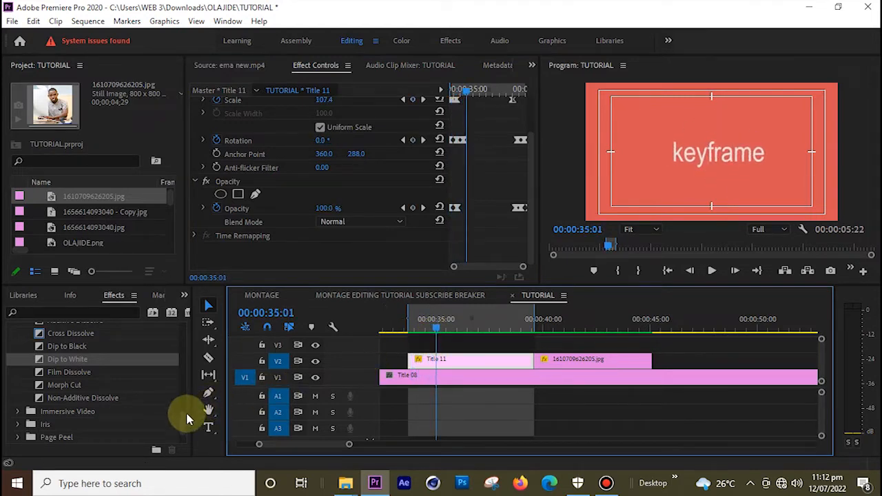
{"action": "left_click_drag", "start_coordinate": [185, 422], "coordinate": [186, 406]}
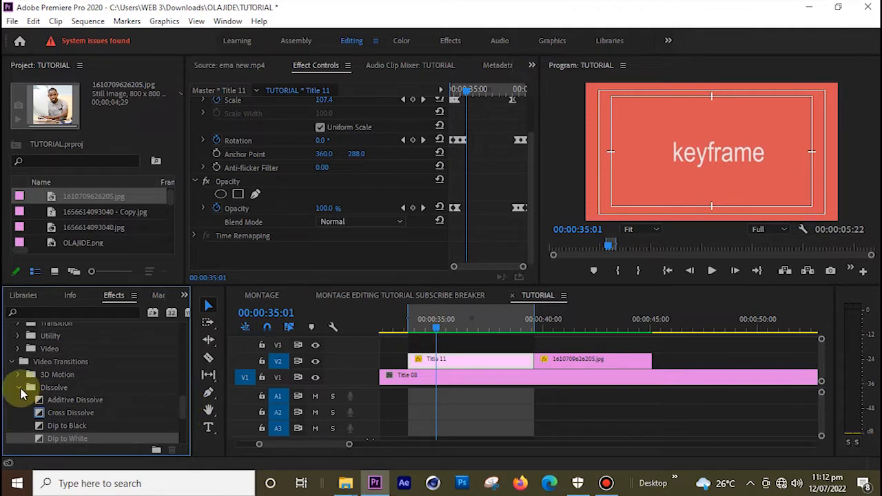
{"action": "left_click", "coordinate": [20, 390]}
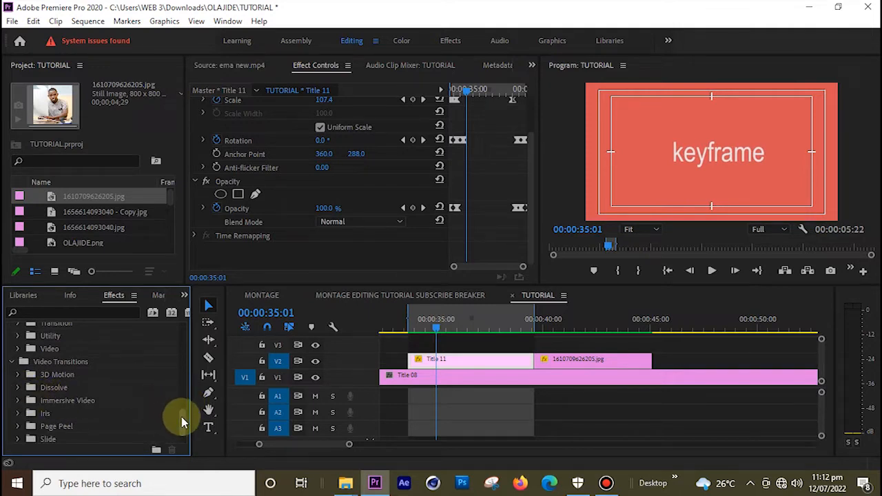
{"action": "left_click_drag", "start_coordinate": [182, 421], "coordinate": [186, 337]}
{"action": "left_click", "coordinate": [18, 407]}
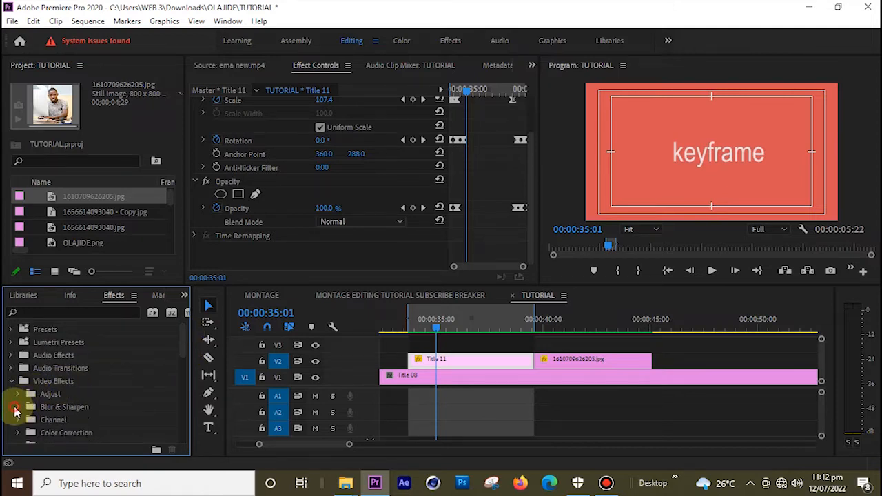
{"action": "left_click_drag", "start_coordinate": [184, 348], "coordinate": [184, 358]}
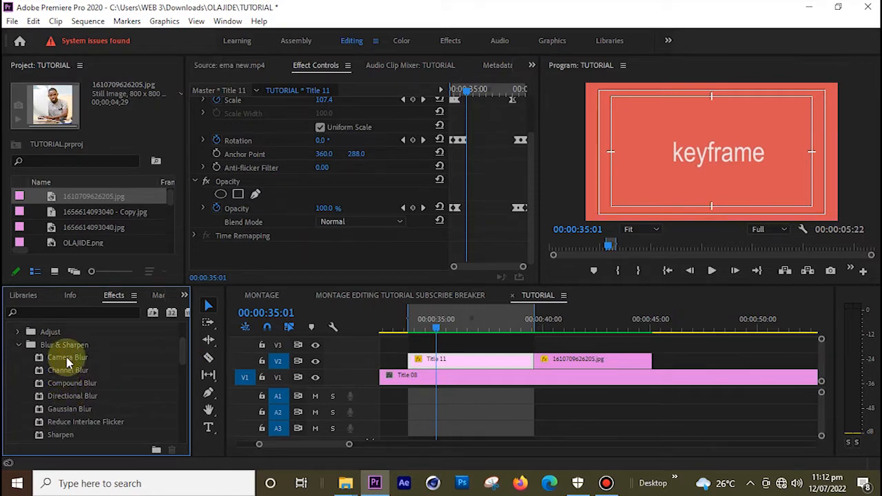
{"action": "left_click", "coordinate": [69, 358]}
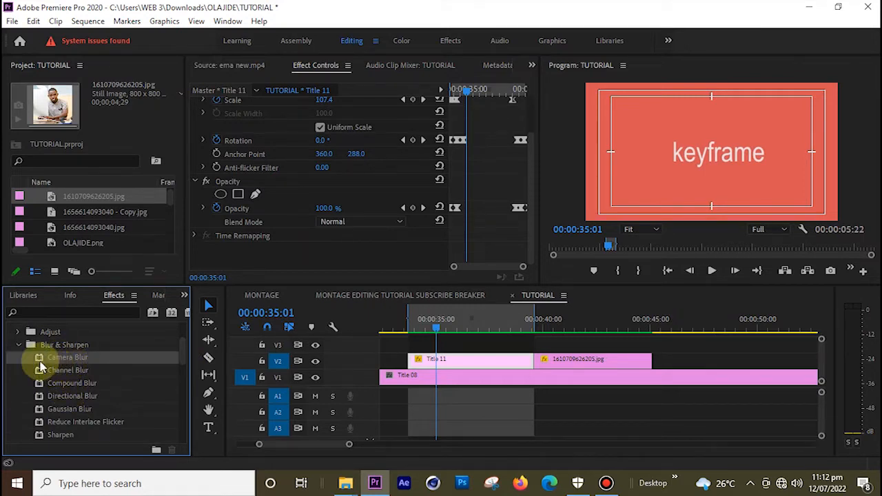
{"action": "left_click_drag", "start_coordinate": [41, 367], "coordinate": [426, 361]}
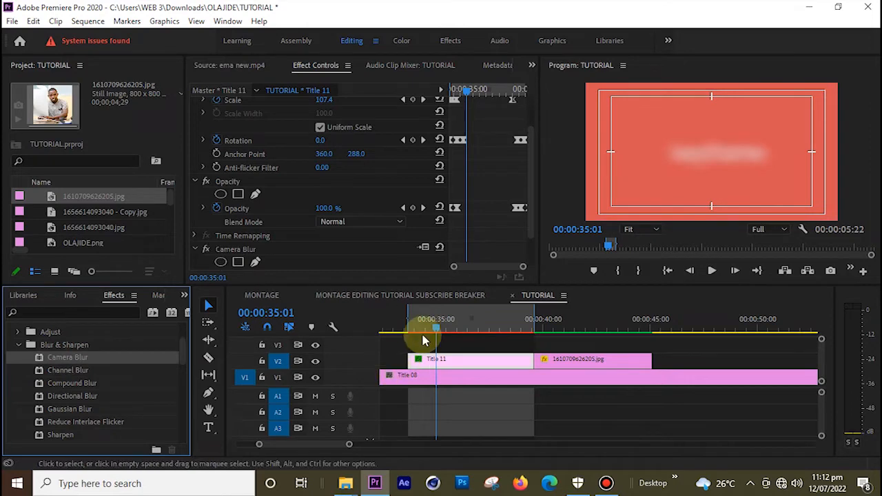
Set Camera Blur's Percent Blur to 0 and enable keyframing for it at 00:00:34:24, where the title's intro rotation has settled
{"action": "left_click_drag", "start_coordinate": [432, 329], "coordinate": [417, 329]}
{"action": "left_click", "coordinate": [235, 209]}
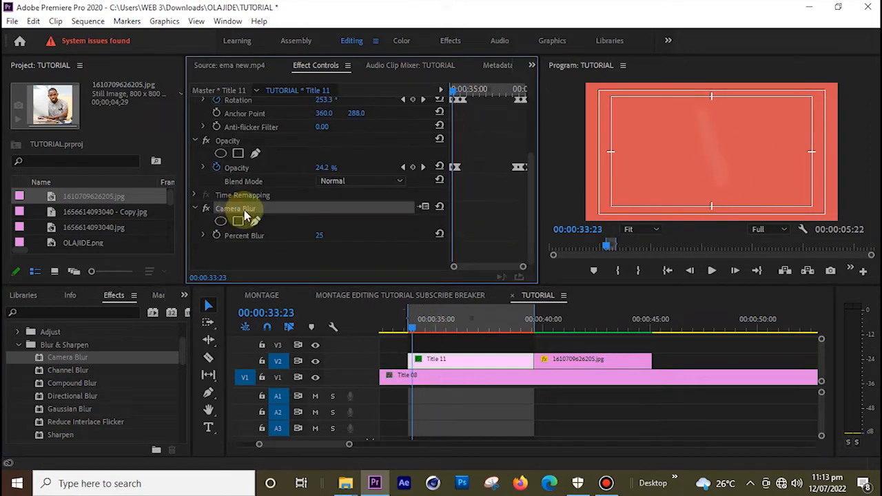
{"action": "left_click_drag", "start_coordinate": [456, 88], "coordinate": [466, 111]}
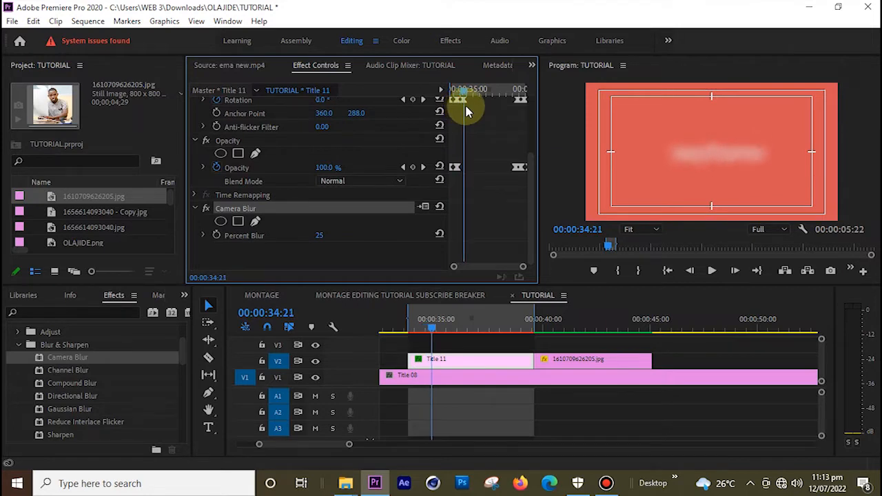
{"action": "left_click_drag", "start_coordinate": [466, 111], "coordinate": [448, 113]}
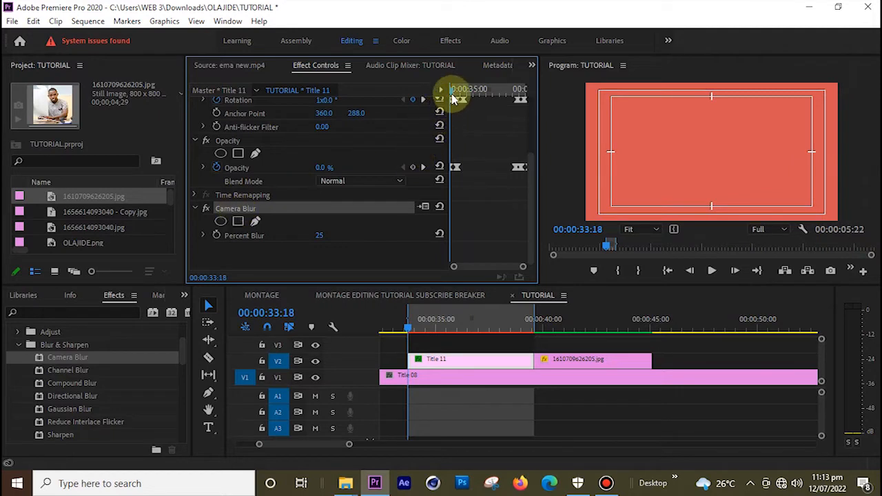
{"action": "left_click_drag", "start_coordinate": [452, 91], "coordinate": [467, 95]}
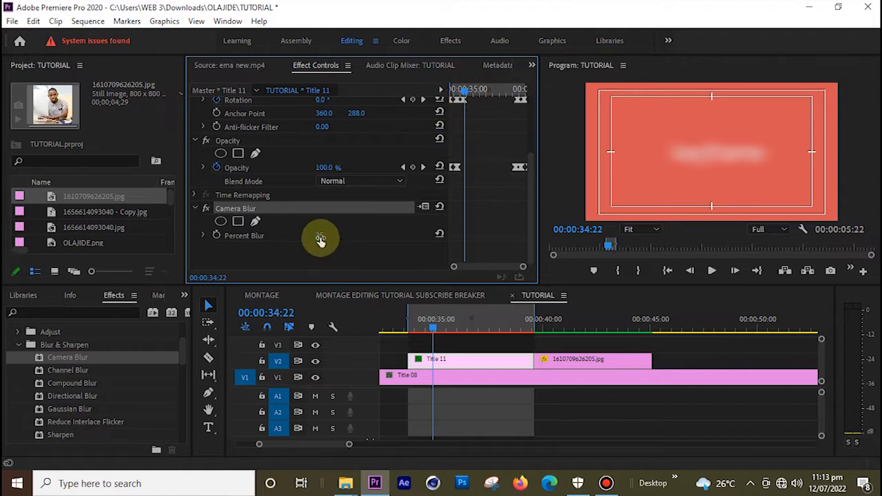
{"action": "left_click", "coordinate": [330, 235]}
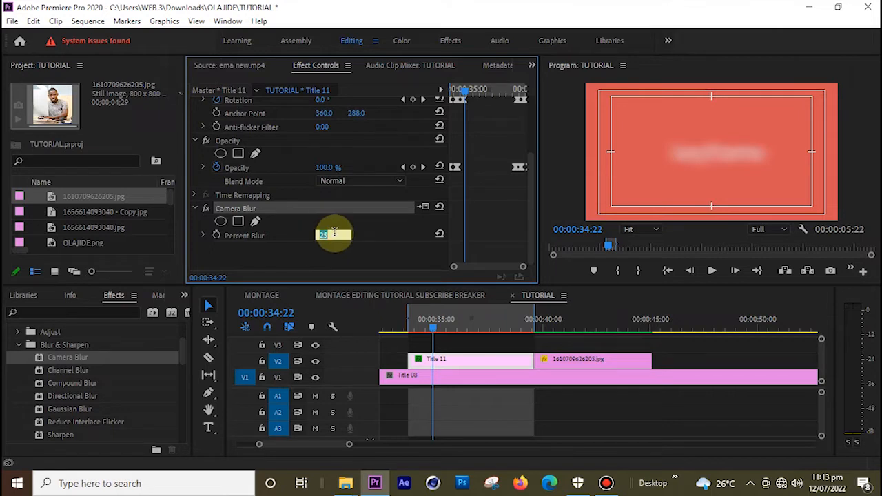
{"action": "type", "text": "0"}
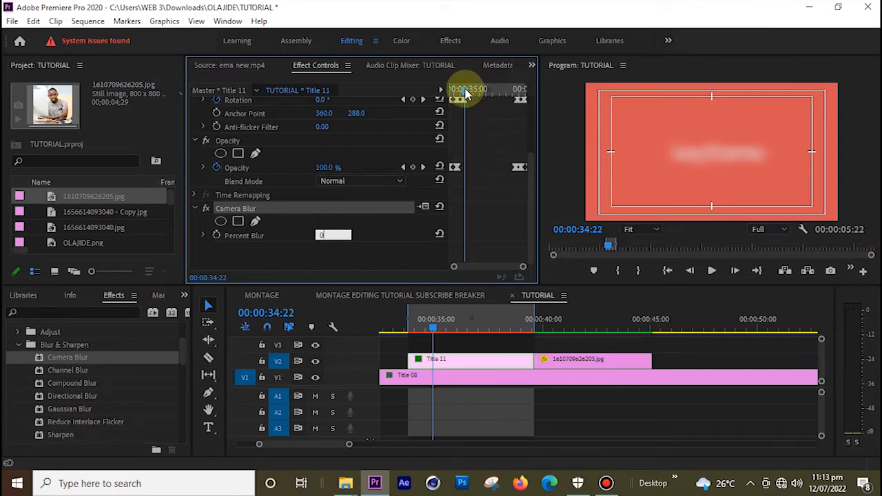
{"action": "mouse_move", "coordinate": [466, 93]}
{"action": "left_mouse_down"}
{"action": "mouse_move", "coordinate": [458, 95]}
{"action": "mouse_move", "coordinate": [467, 97]}
{"action": "left_mouse_up"}
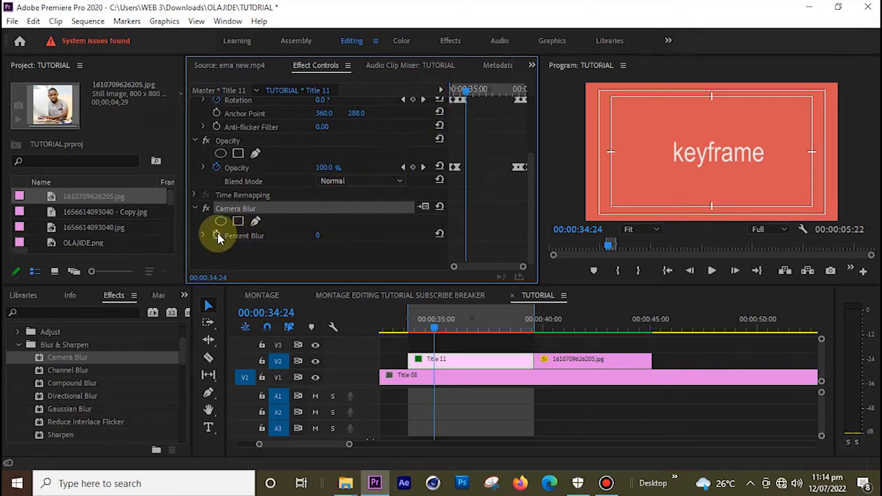
{"action": "left_click", "coordinate": [217, 235]}
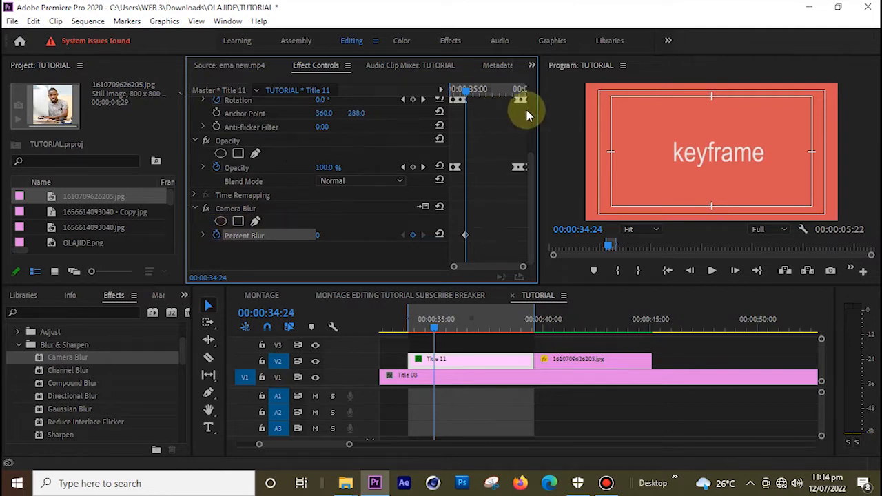
Keyframe Percent Blur at 25 at the clip's start, 00:00:33:18, and set both blur keyframes to Bezier interpolation
{"action": "left_click_drag", "start_coordinate": [466, 89], "coordinate": [432, 97]}
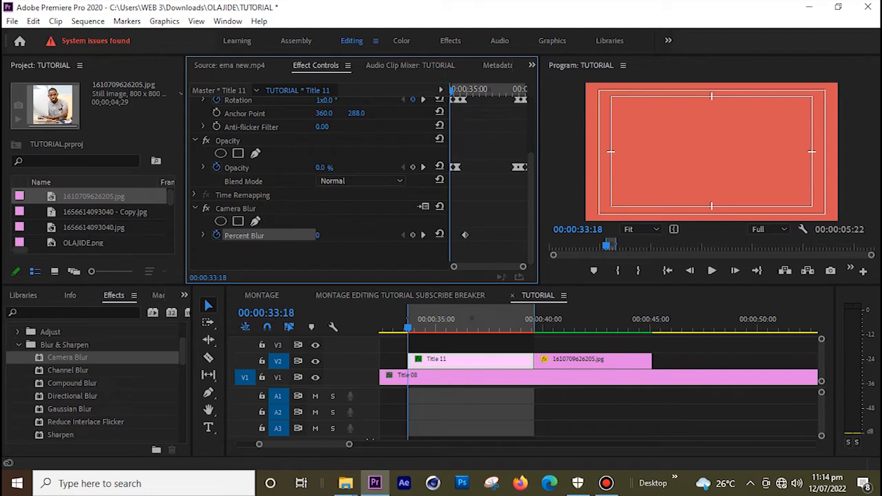
{"action": "left_click_drag", "start_coordinate": [324, 236], "coordinate": [320, 236]}
{"action": "left_click", "coordinate": [320, 236]}
{"action": "type", "text": "25"}
{"action": "right_click", "coordinate": [464, 236]}
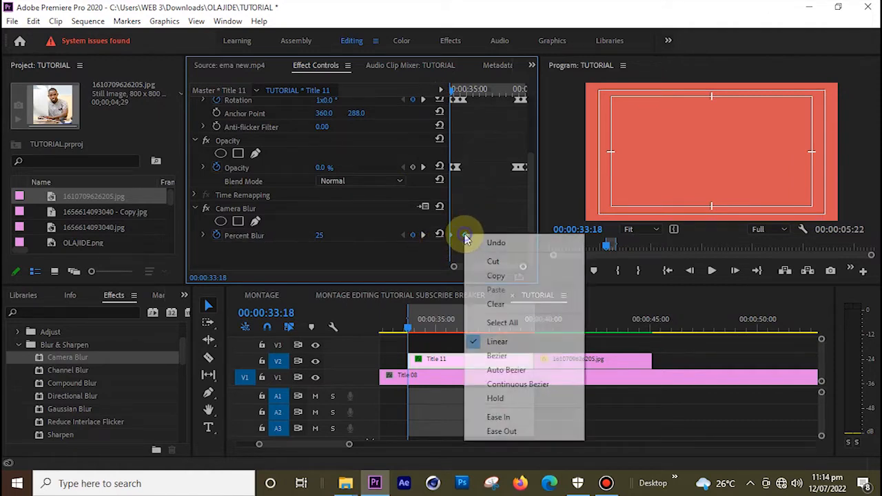
{"action": "left_click", "coordinate": [496, 356]}
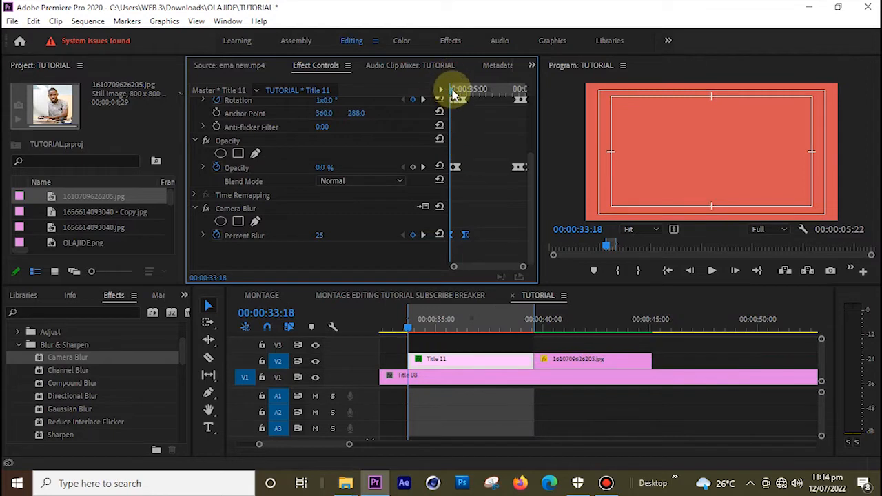
Mark the Title 11 clip as the in/out range, then render it and play back the blur-in animation
{"action": "left_click", "coordinate": [482, 360]}
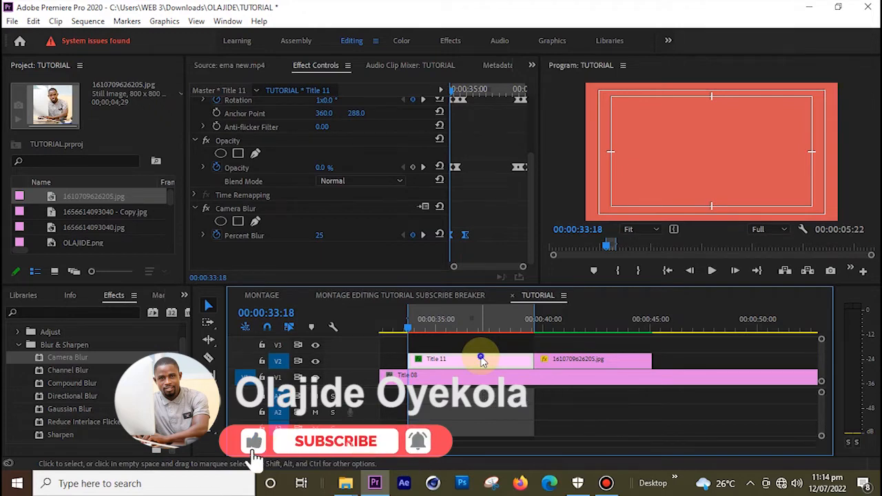
{"action": "right_click", "coordinate": [481, 360]}
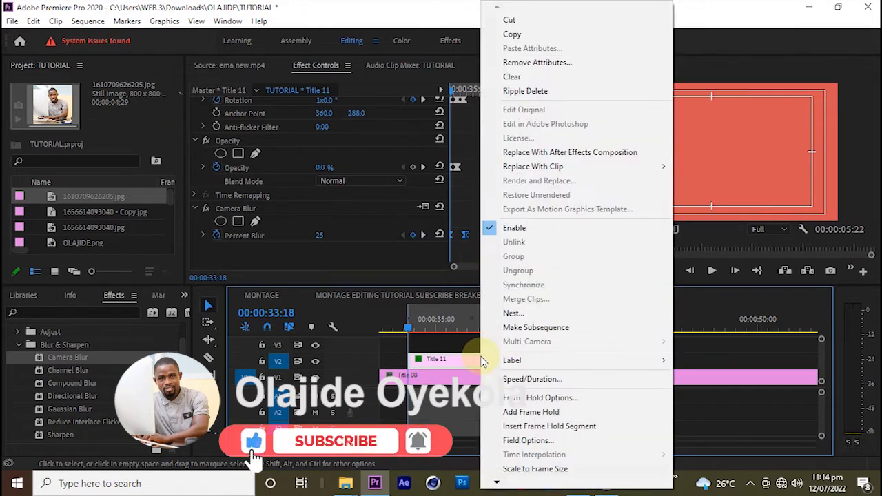
{"action": "right_click", "coordinate": [409, 331]}
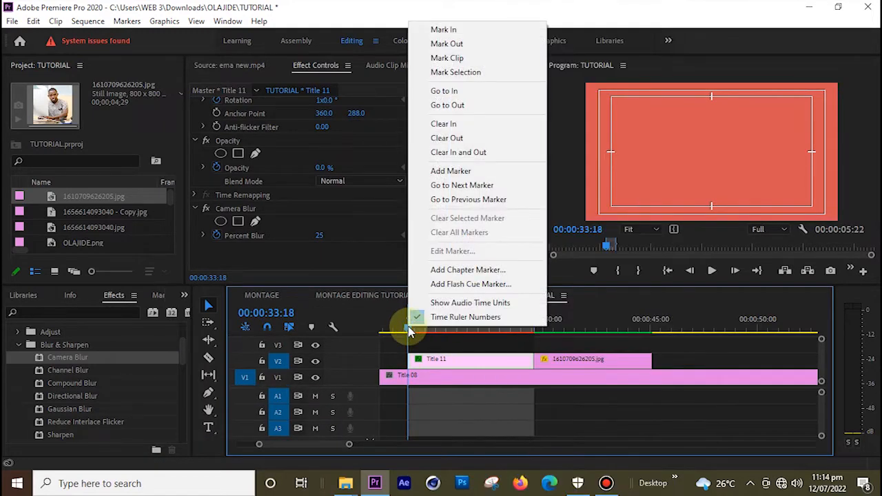
{"action": "left_click", "coordinate": [480, 61]}
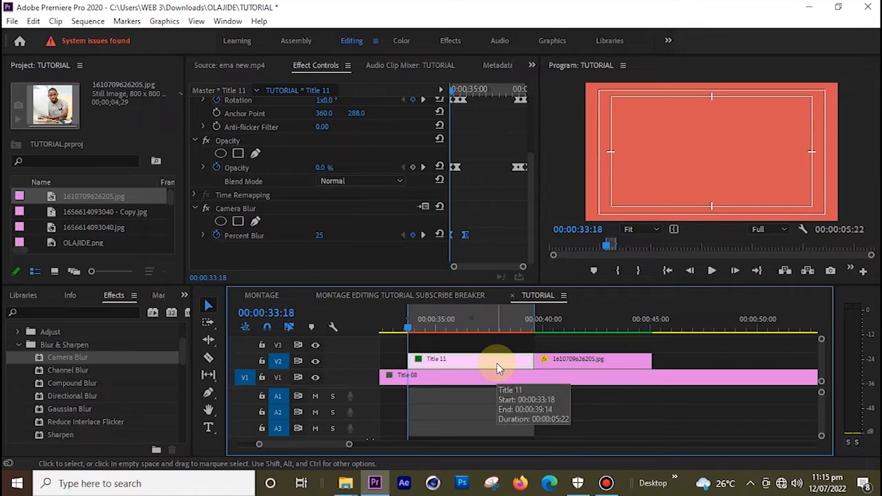
{"action": "key", "text": "Return"}
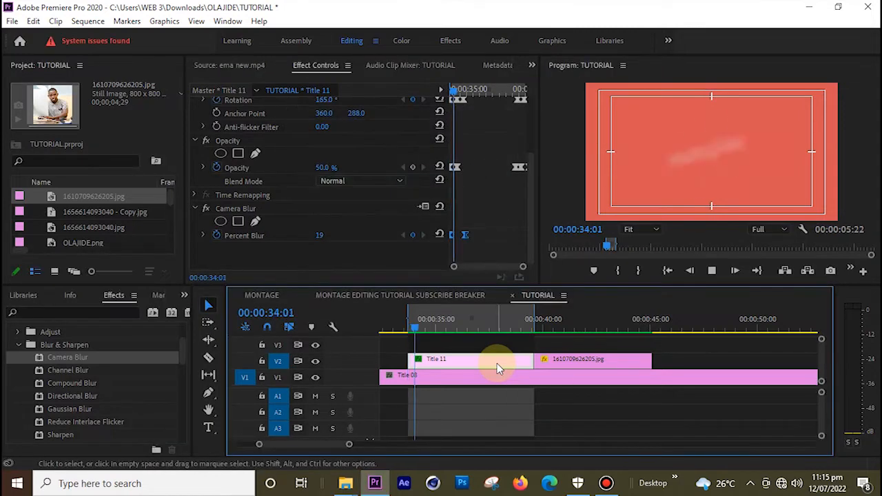
{"action": "left_click", "coordinate": [458, 329]}
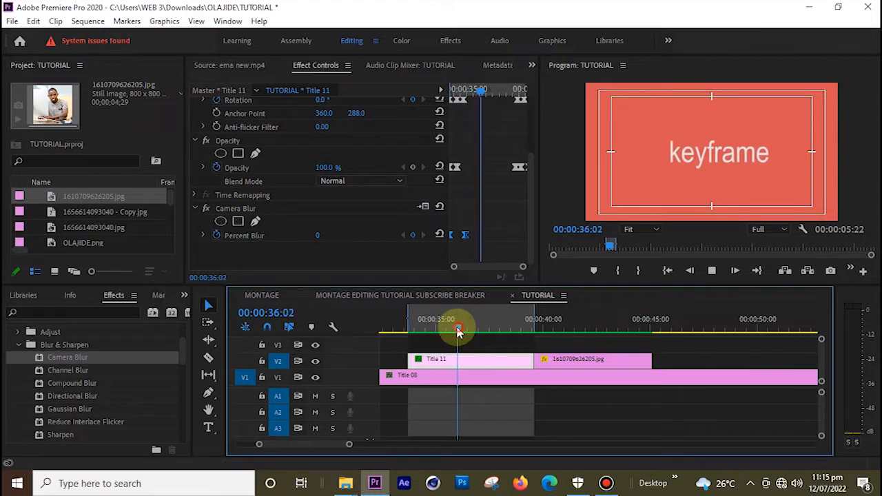
{"action": "left_click_drag", "start_coordinate": [458, 330], "coordinate": [406, 328]}
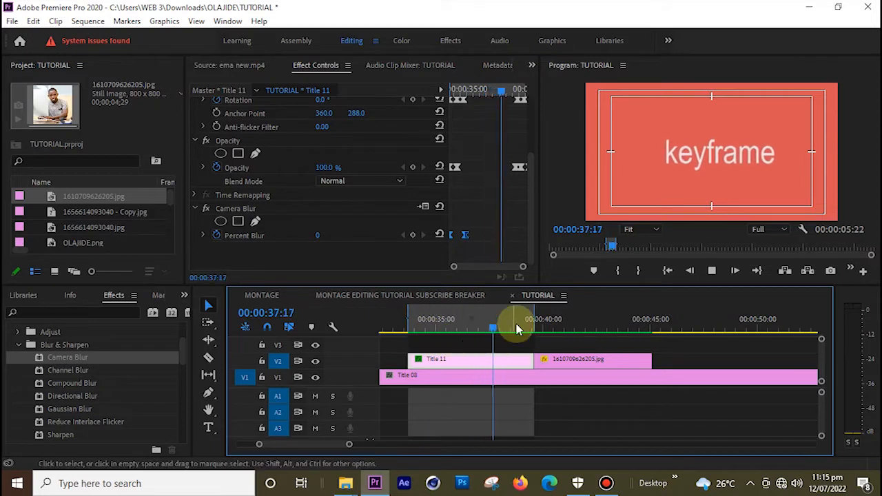
{"action": "left_click_drag", "start_coordinate": [524, 267], "coordinate": [515, 268]}
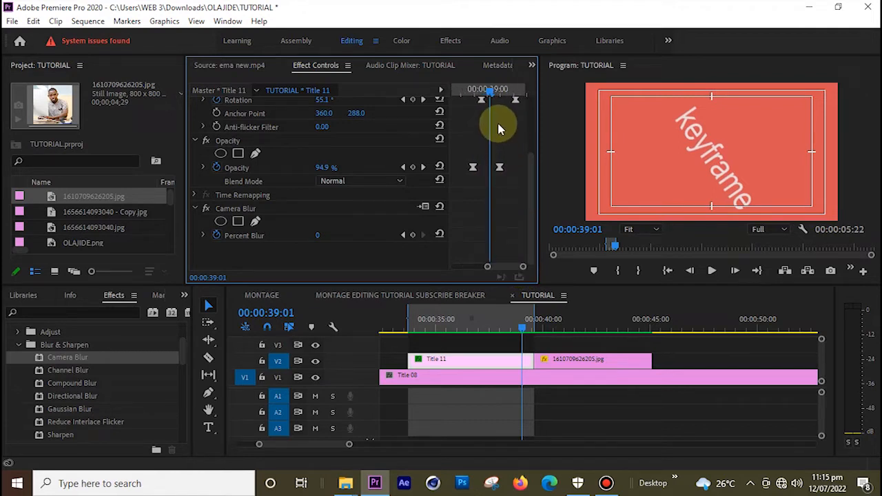
{"action": "left_click_drag", "start_coordinate": [493, 93], "coordinate": [480, 92]}
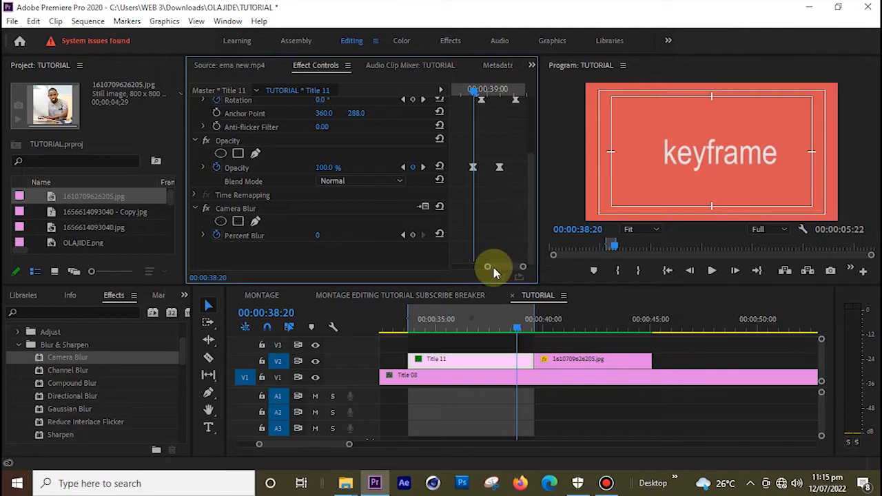
{"action": "mouse_move", "coordinate": [486, 270]}
{"action": "left_mouse_down"}
{"action": "mouse_move", "coordinate": [448, 272]}
{"action": "mouse_move", "coordinate": [489, 279]}
{"action": "left_mouse_up"}
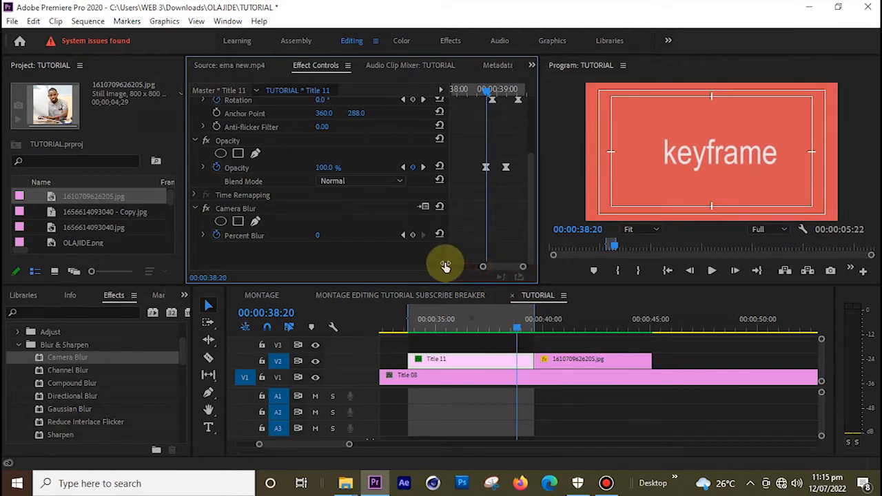
{"action": "left_click", "coordinate": [241, 212]}
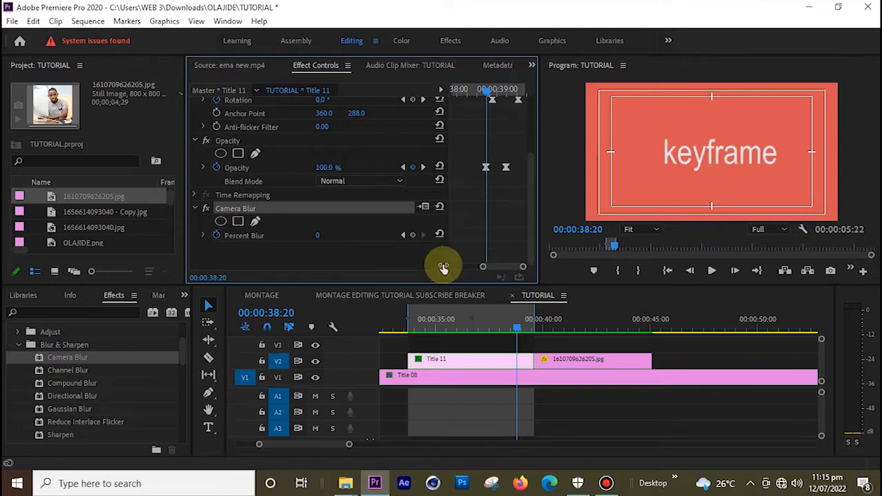
{"action": "left_click", "coordinate": [493, 350]}
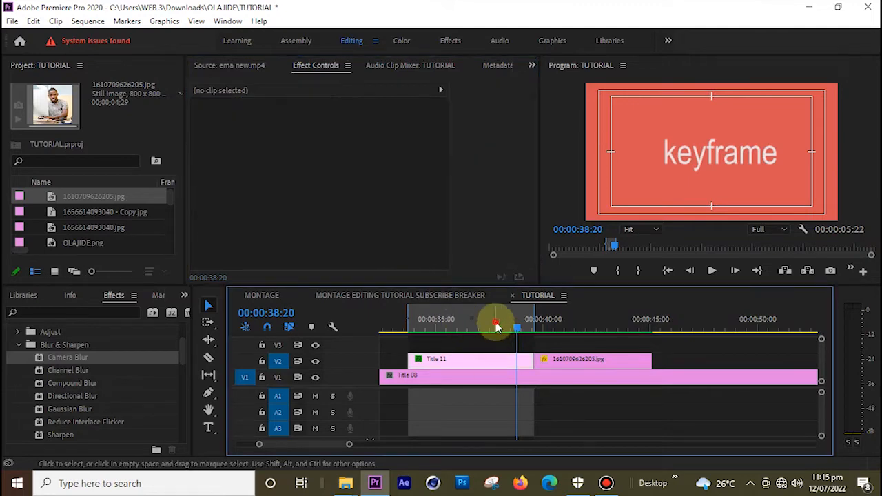
Select both Percent Blur keyframes of the Title 11 clip's Camera Blur effect and copy them
{"action": "left_click", "coordinate": [492, 325]}
{"action": "left_click", "coordinate": [492, 360]}
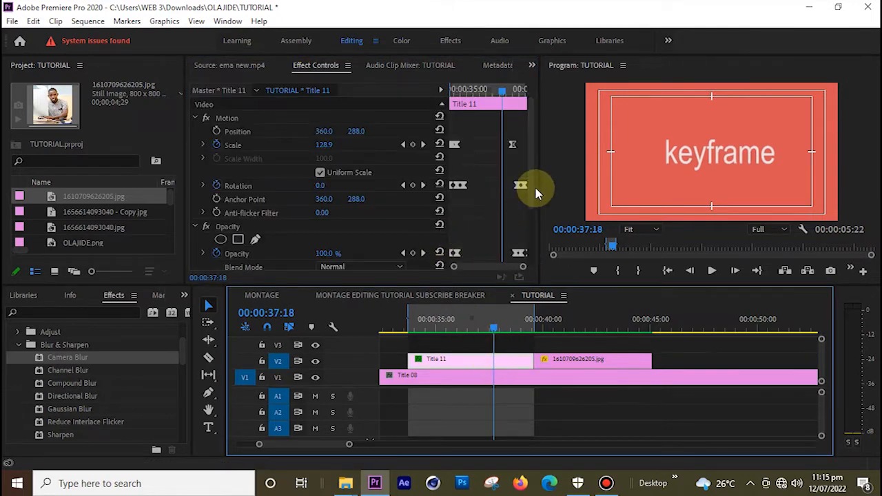
{"action": "left_click_drag", "start_coordinate": [528, 187], "coordinate": [527, 261]}
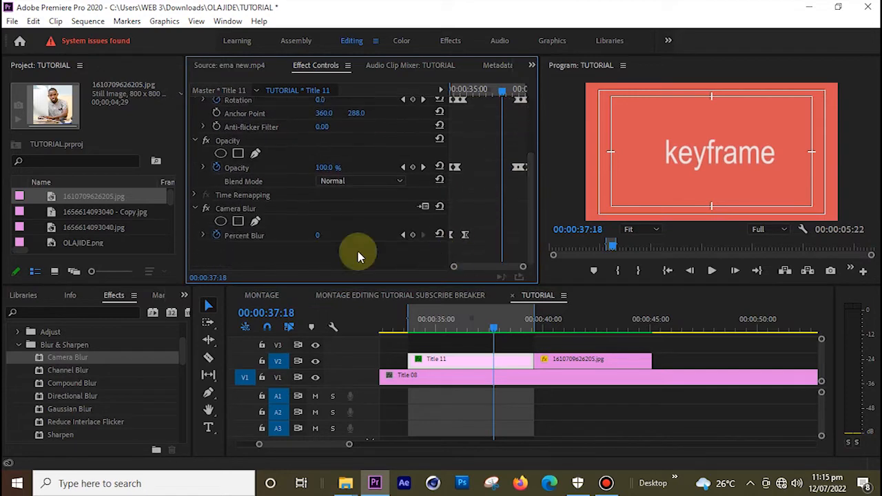
{"action": "left_click", "coordinate": [238, 207]}
{"action": "left_click", "coordinate": [465, 234]}
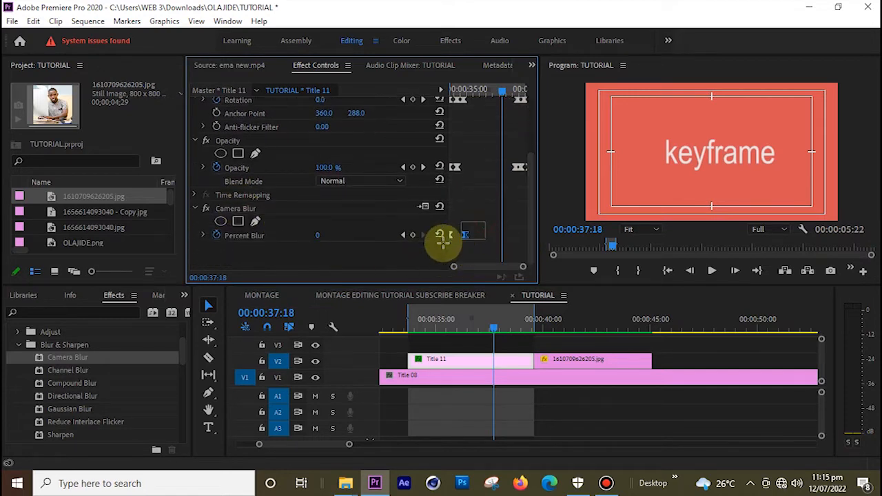
{"action": "right_click", "coordinate": [465, 236]}
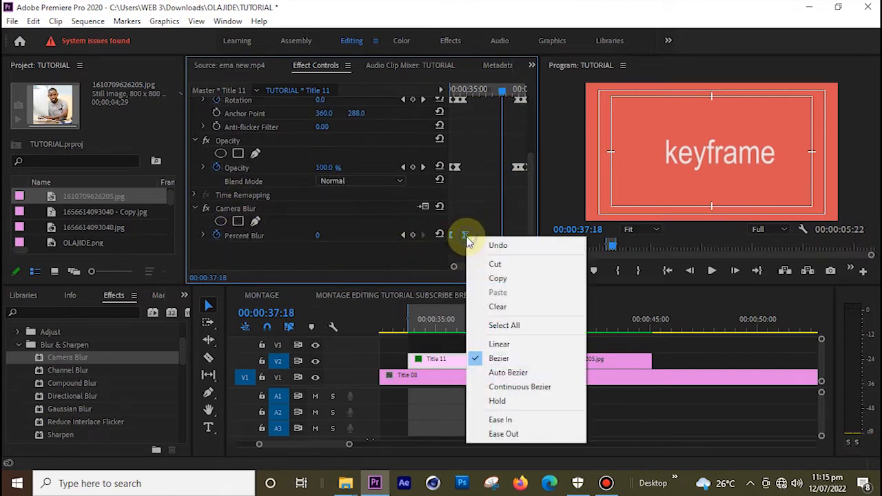
{"action": "left_click", "coordinate": [495, 278]}
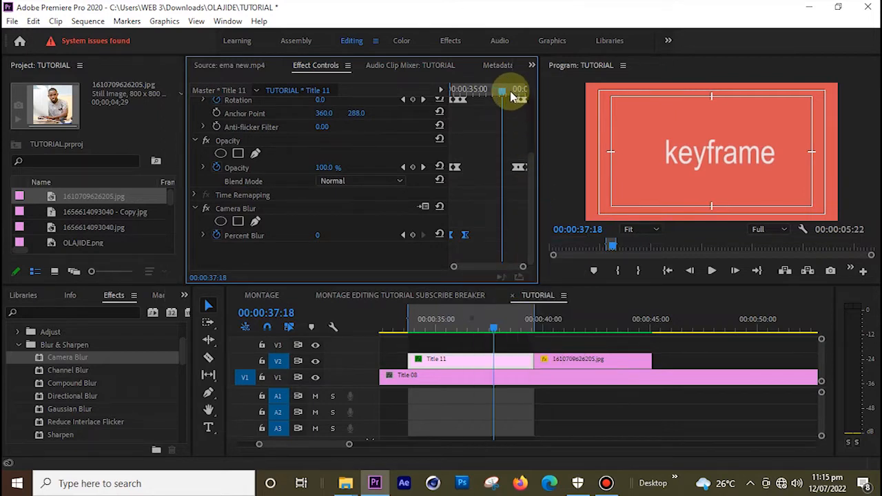
Add a Percent Blur keyframe to the Title 11 clip at 00:00:39:02, during the title's outro rotation
{"action": "left_click_drag", "start_coordinate": [511, 97], "coordinate": [521, 95]}
{"action": "left_click_drag", "start_coordinate": [523, 266], "coordinate": [516, 265]}
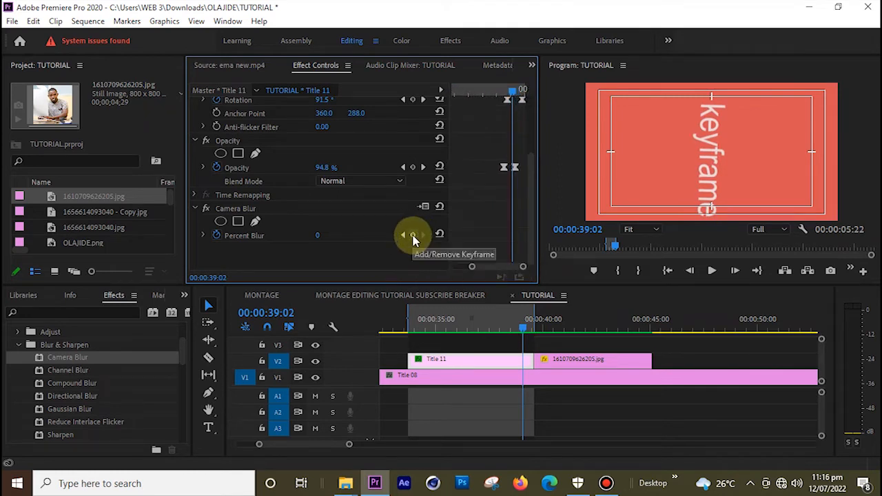
{"action": "left_click", "coordinate": [412, 235]}
Move the 1610709626205.jpg clip to start at 00:00:40:23 and extend the end of the Title 11 clip to about 00:00:40:03
{"action": "left_click_drag", "start_coordinate": [516, 92], "coordinate": [521, 96]}
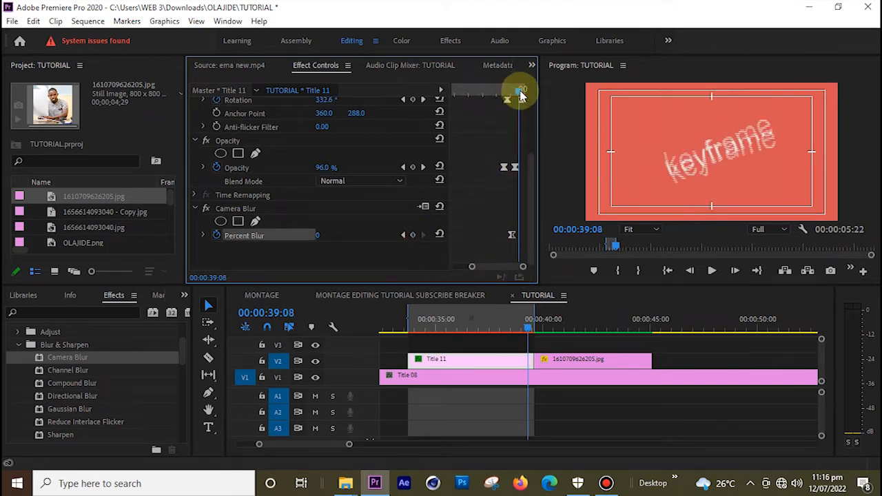
{"action": "left_click", "coordinate": [561, 359]}
{"action": "left_click_drag", "start_coordinate": [542, 359], "coordinate": [544, 359]}
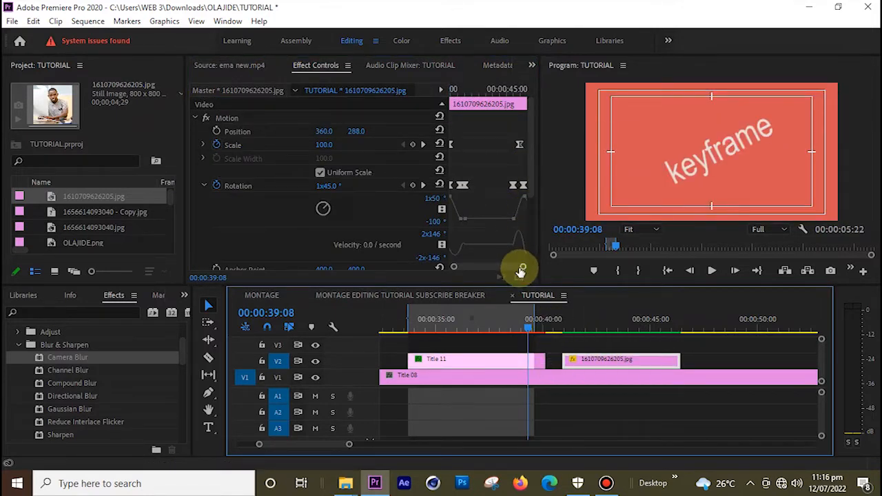
Paste the copied Percent Blur keyframes into the Title 11 clip's Camera Blur effect at 00:00:39:03
{"action": "left_click", "coordinate": [507, 359]}
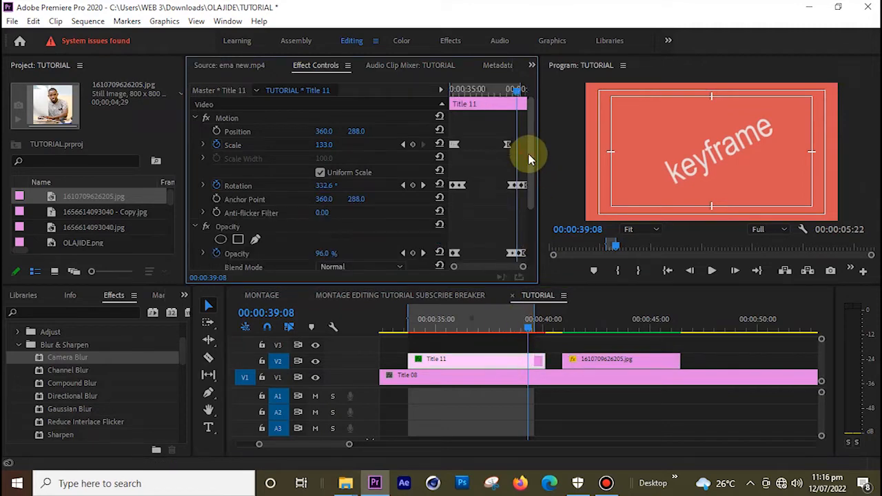
{"action": "left_click_drag", "start_coordinate": [529, 158], "coordinate": [527, 197]}
{"action": "left_click", "coordinate": [248, 206]}
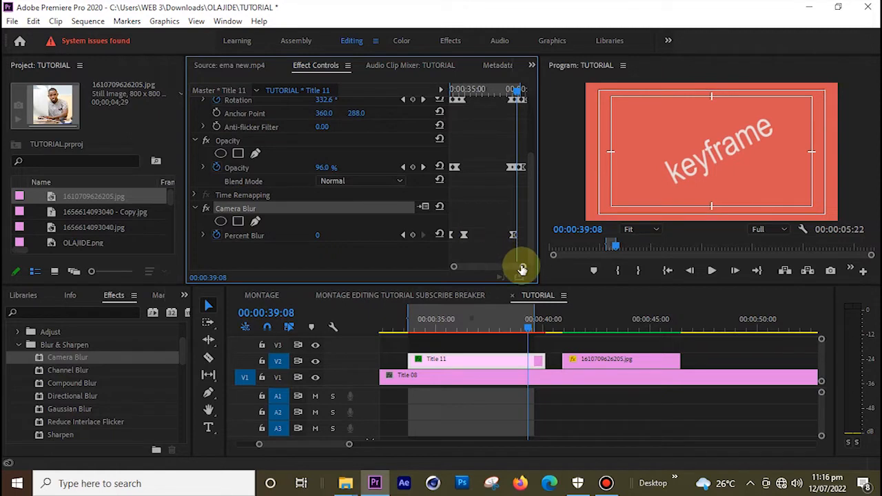
{"action": "left_click_drag", "start_coordinate": [519, 267], "coordinate": [503, 269]}
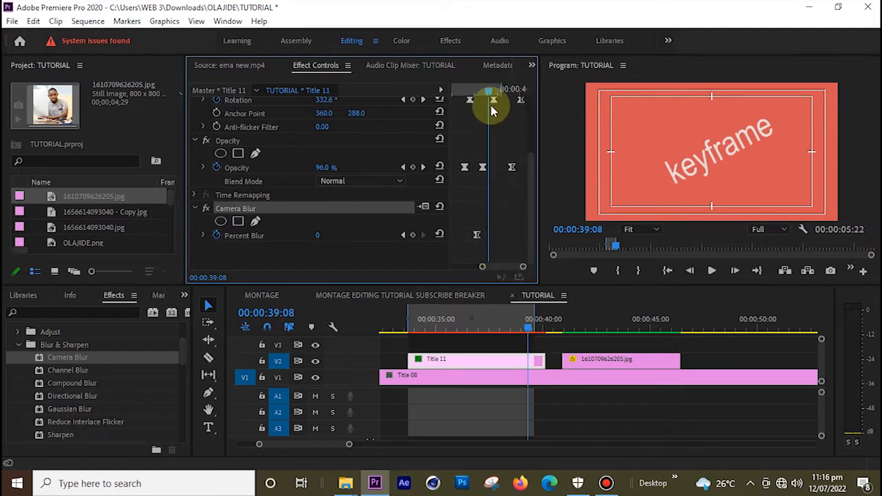
{"action": "left_click_drag", "start_coordinate": [491, 96], "coordinate": [482, 94]}
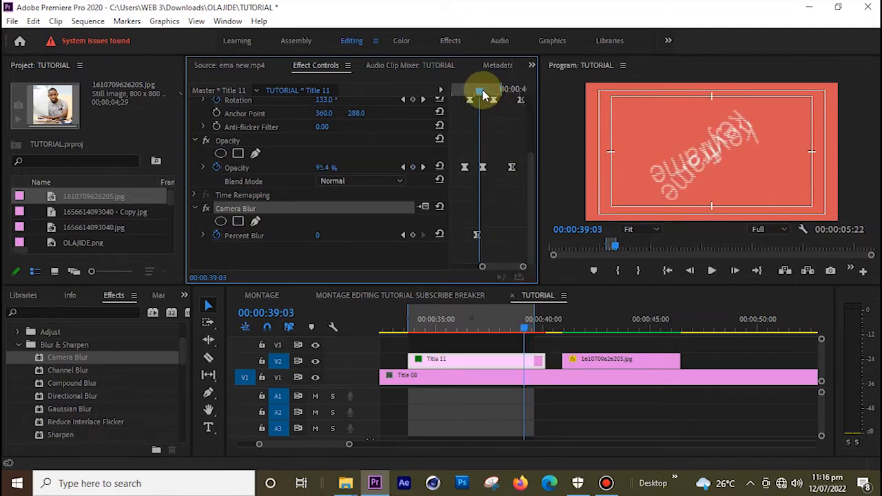
{"action": "left_click", "coordinate": [478, 236]}
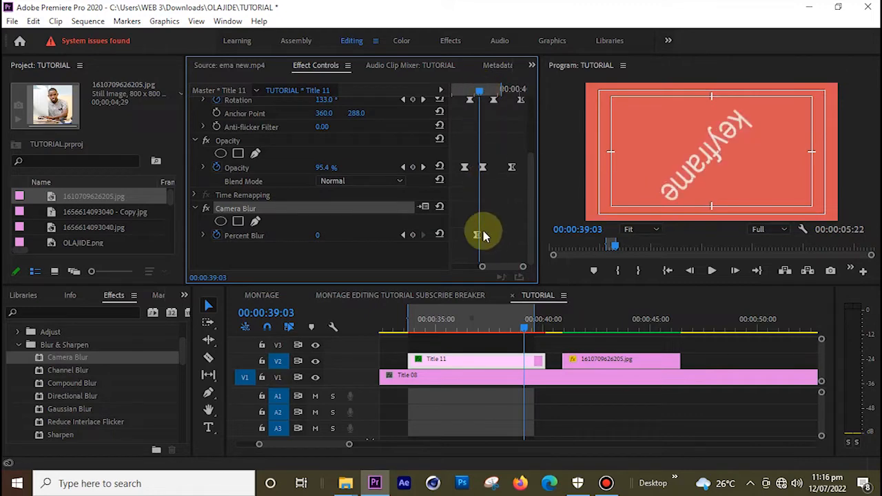
{"action": "right_click", "coordinate": [483, 236]}
{"action": "left_click", "coordinate": [517, 284]}
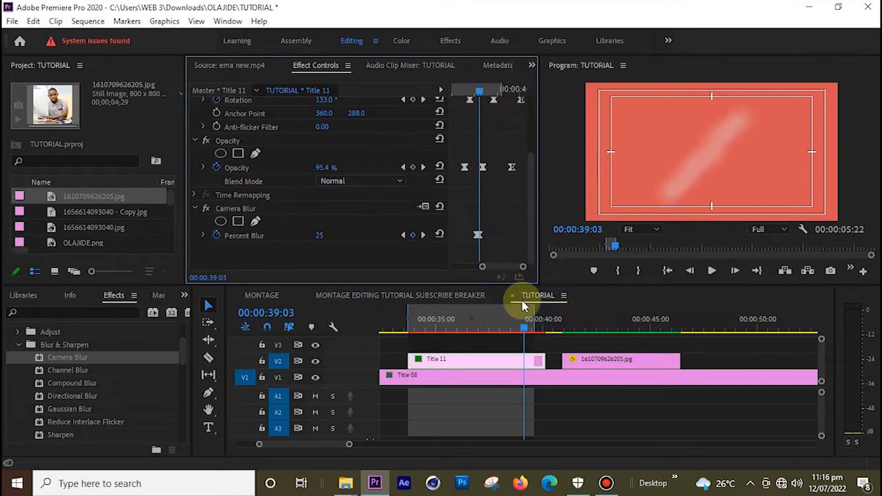
Mark the extended Title 11 clip as the in/out range, render it, and play back its intro and outro blur
{"action": "left_click_drag", "start_coordinate": [483, 267], "coordinate": [527, 266]}
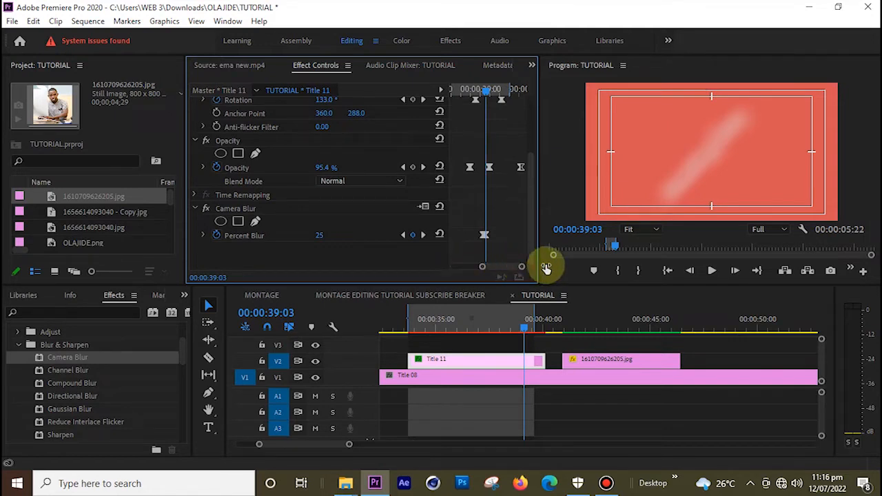
{"action": "left_click_drag", "start_coordinate": [523, 328], "coordinate": [501, 335]}
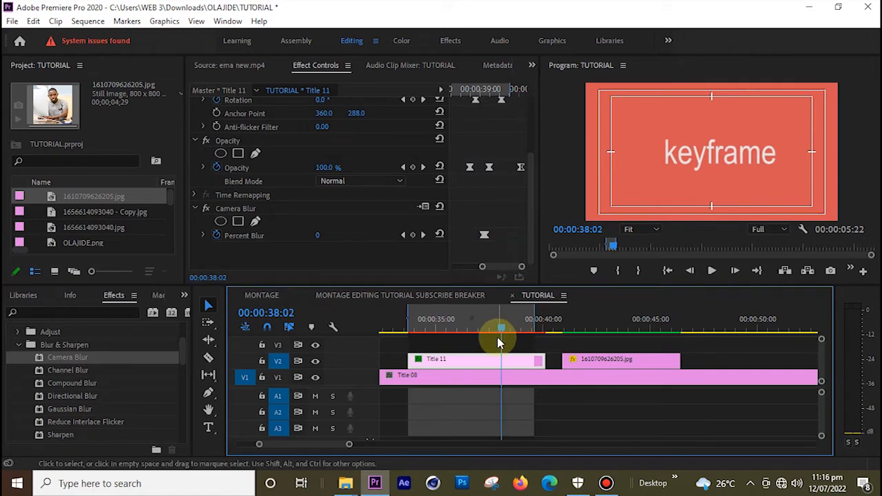
{"action": "key", "text": "x"}
{"action": "key", "text": "Return"}
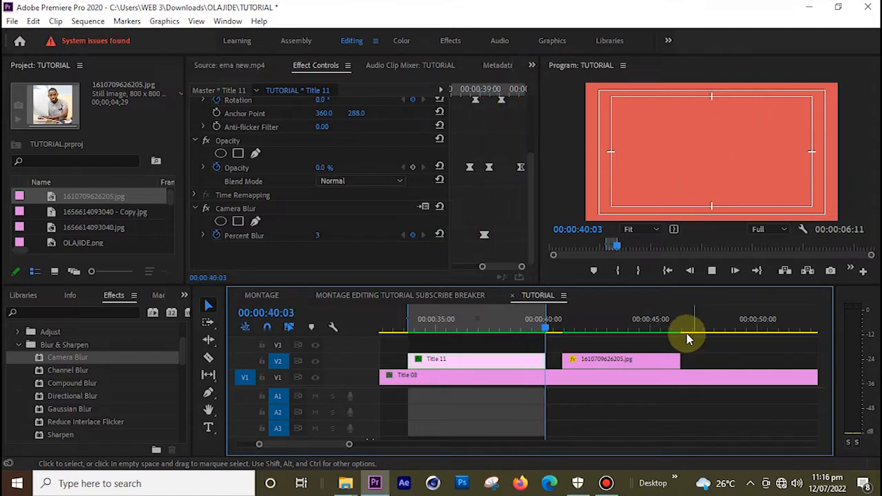
{"action": "left_click_drag", "start_coordinate": [544, 328], "coordinate": [422, 338]}
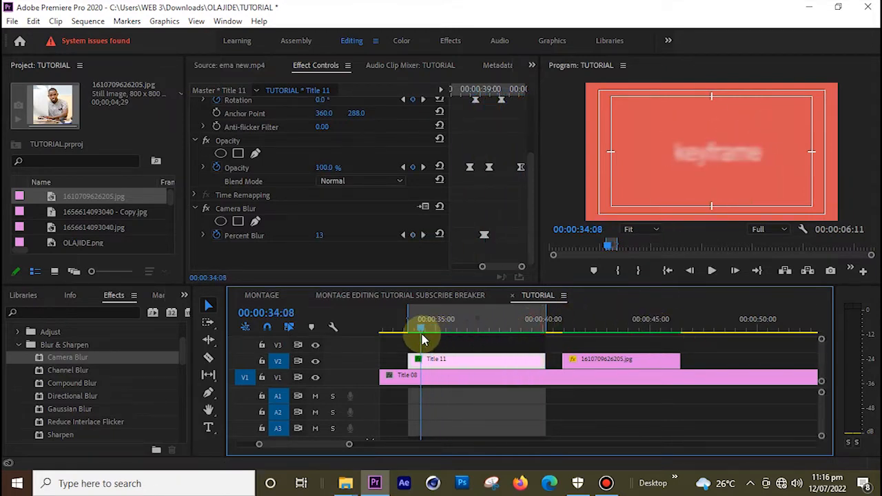
{"action": "key", "text": "space"}
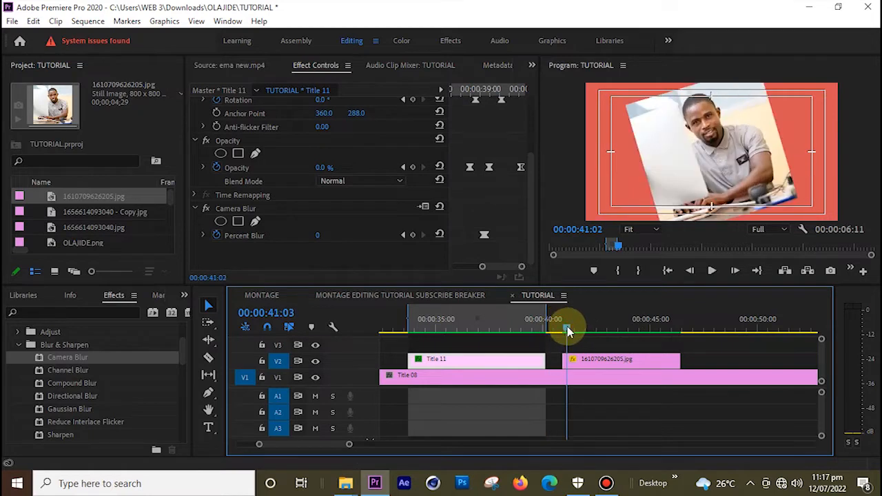
Apply the Camera Blur effect to the 1610709626205.jpg clip, with the playhead at its start, 00:00:40:23
{"action": "left_click", "coordinate": [563, 331]}
{"action": "left_click", "coordinate": [614, 363]}
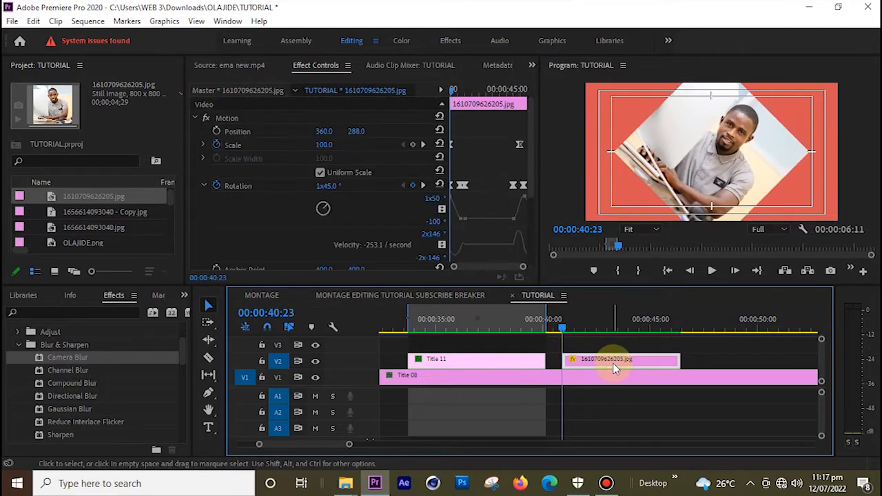
{"action": "left_click", "coordinate": [39, 358]}
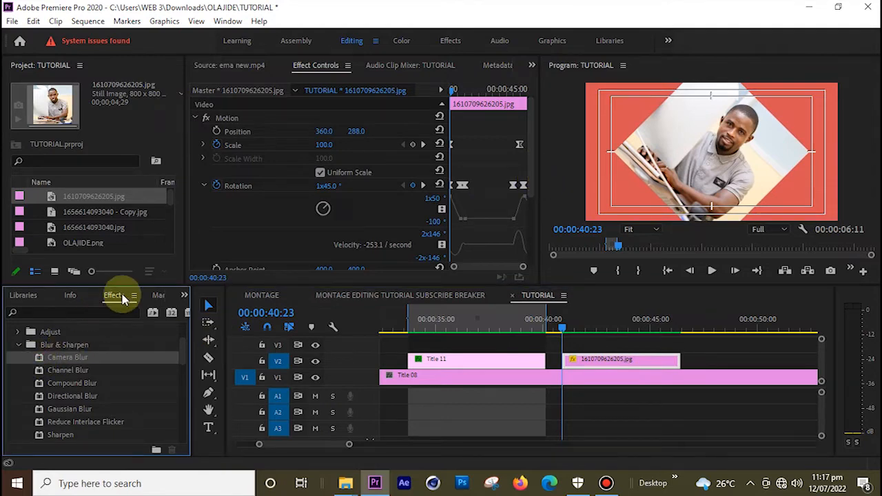
{"action": "left_click", "coordinate": [135, 296]}
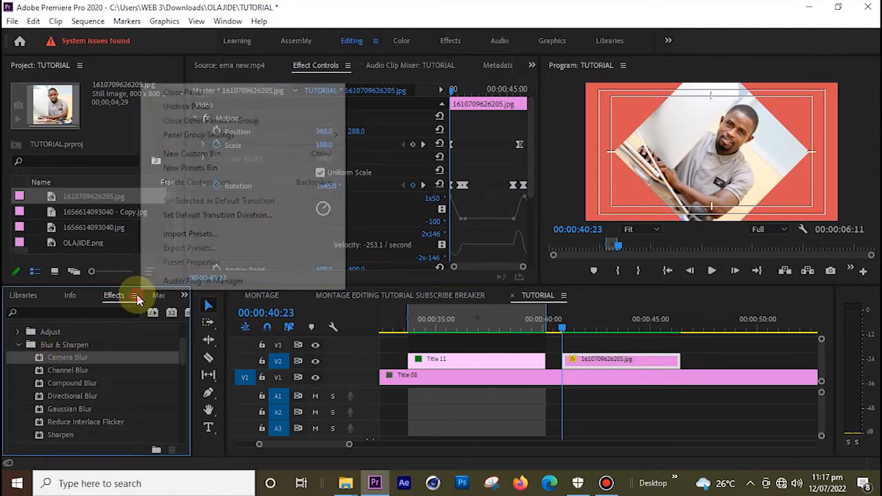
{"action": "left_click", "coordinate": [119, 299]}
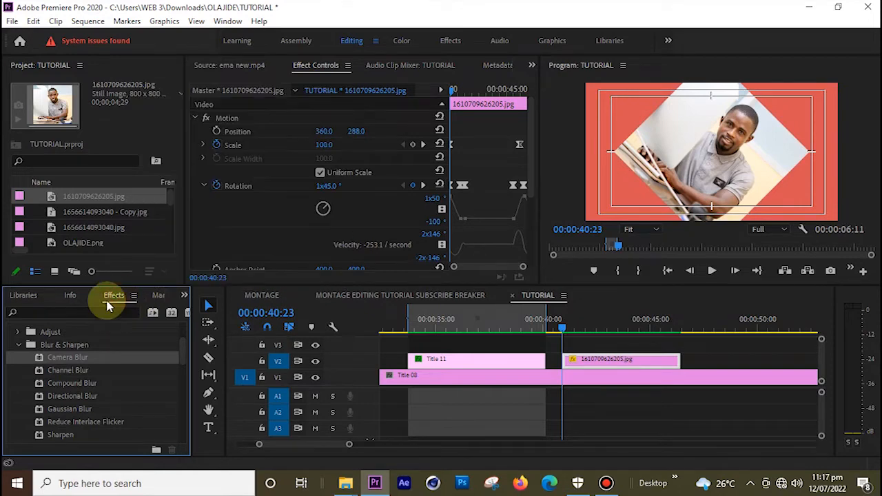
{"action": "left_click", "coordinate": [39, 360]}
{"action": "left_click_drag", "start_coordinate": [39, 365], "coordinate": [529, 152]}
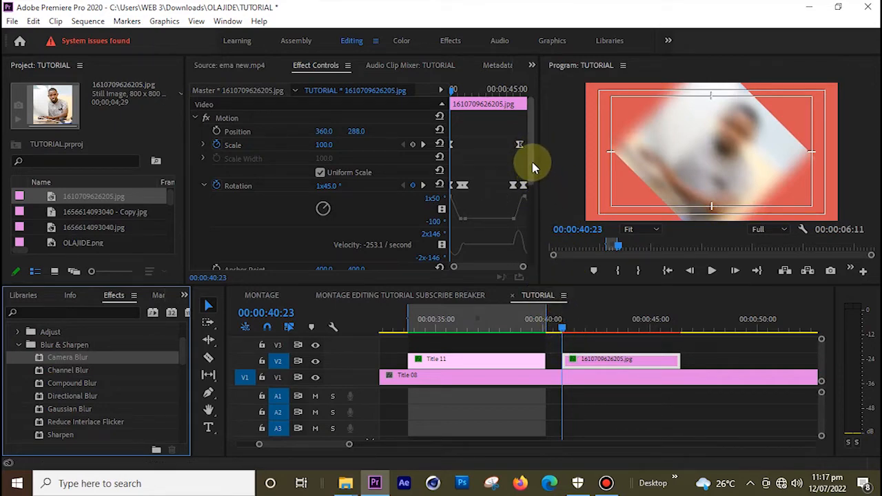
Set the image clip's Percent Blur to 0 and enable keyframing for it at 00:00:42:02, where the intro rotation has settled
{"action": "left_click_drag", "start_coordinate": [534, 165], "coordinate": [534, 261]}
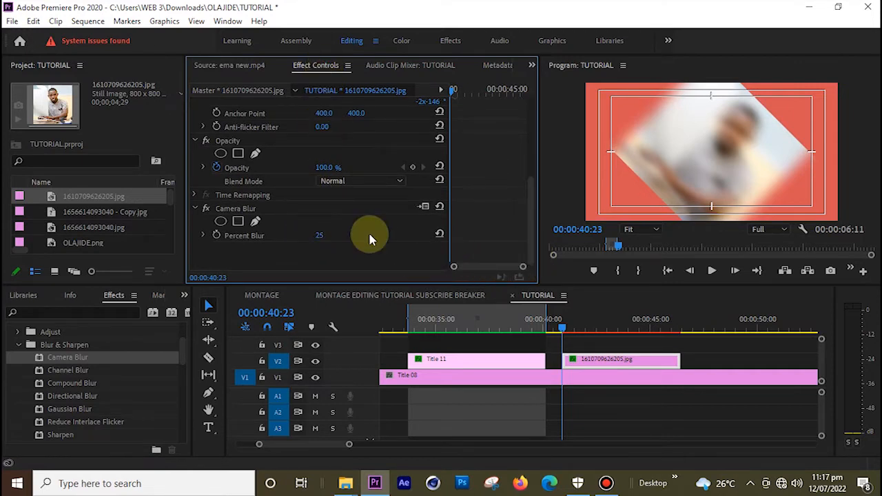
{"action": "left_click", "coordinate": [589, 360]}
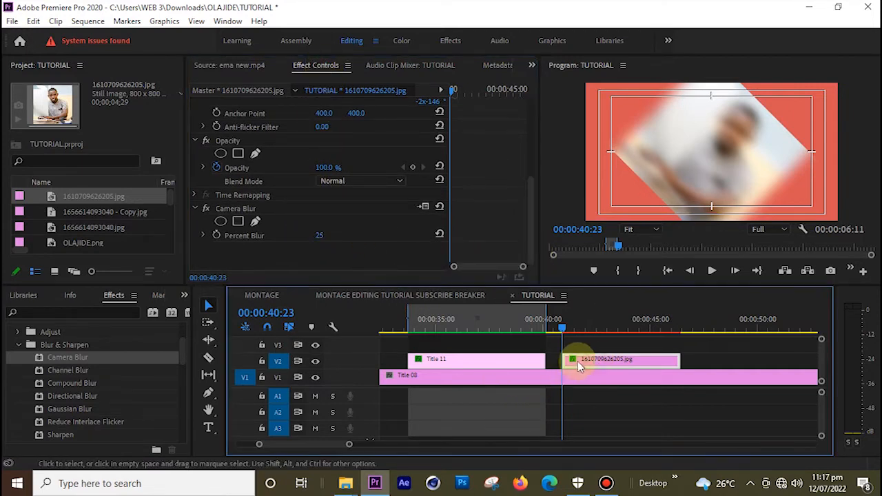
{"action": "left_click", "coordinate": [239, 212]}
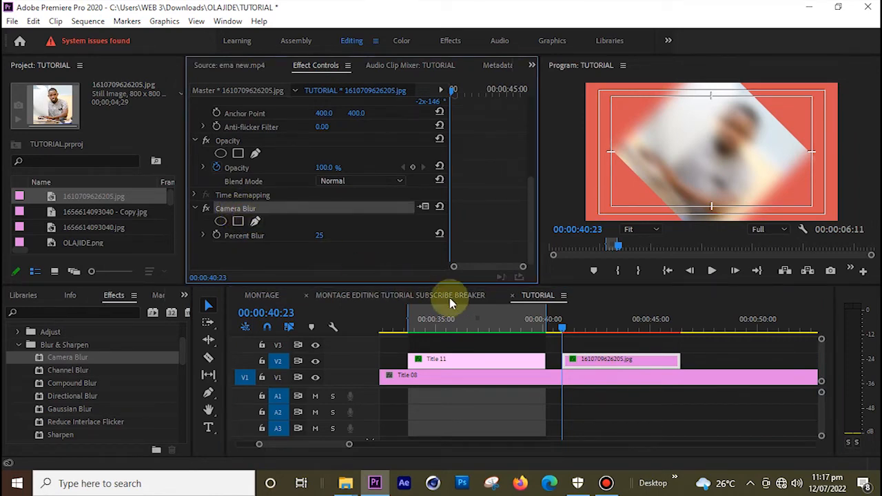
{"action": "left_click", "coordinate": [321, 236]}
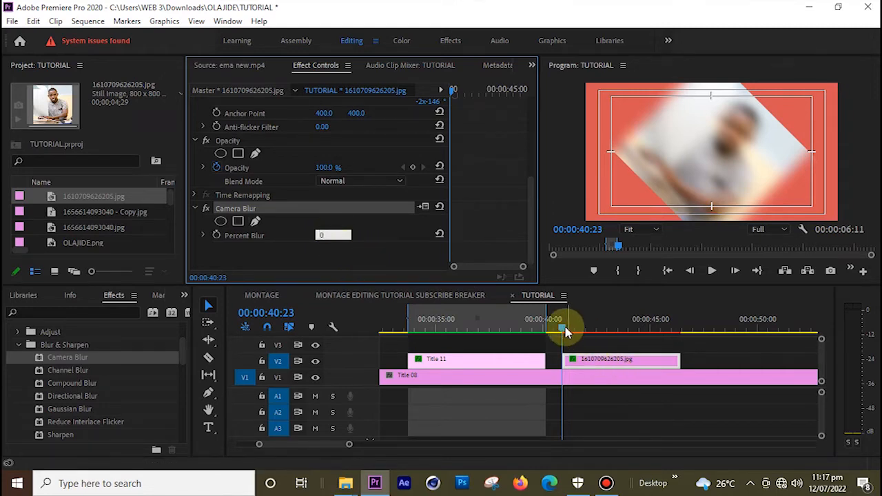
{"action": "left_click_drag", "start_coordinate": [561, 328], "coordinate": [587, 332]}
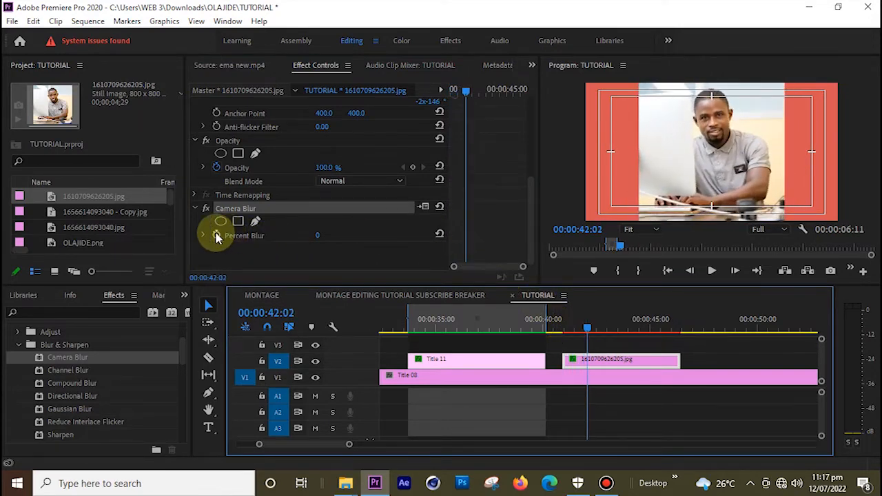
{"action": "left_click", "coordinate": [217, 236]}
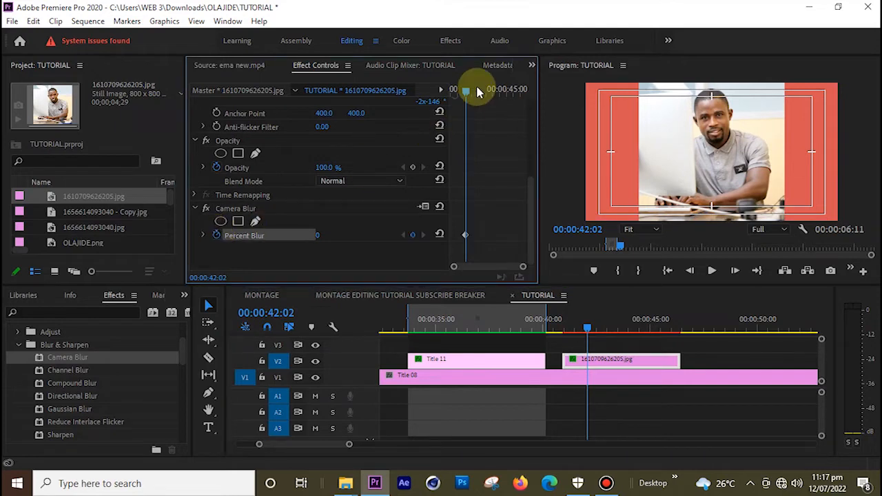
Keyframe the image clip's Percent Blur at 25 at the clip's start, 00:00:40:23
{"action": "left_click_drag", "start_coordinate": [472, 90], "coordinate": [453, 90]}
{"action": "key", "text": "Left"}
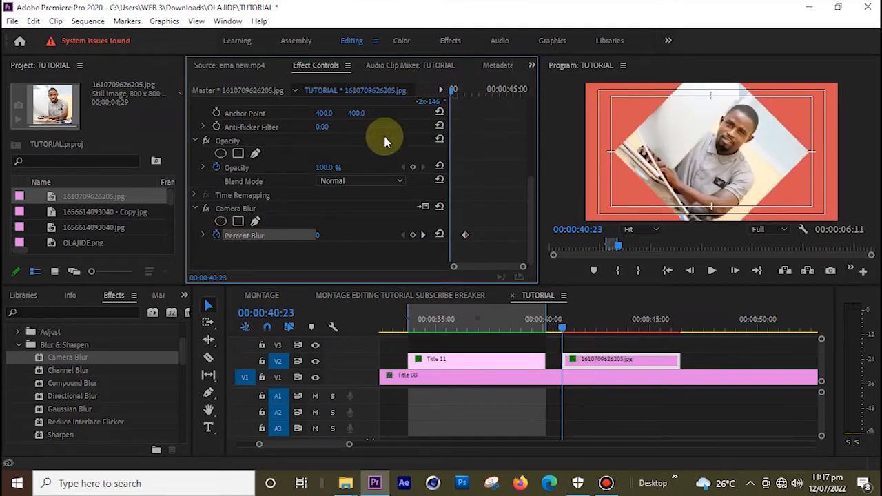
{"action": "left_click", "coordinate": [319, 237]}
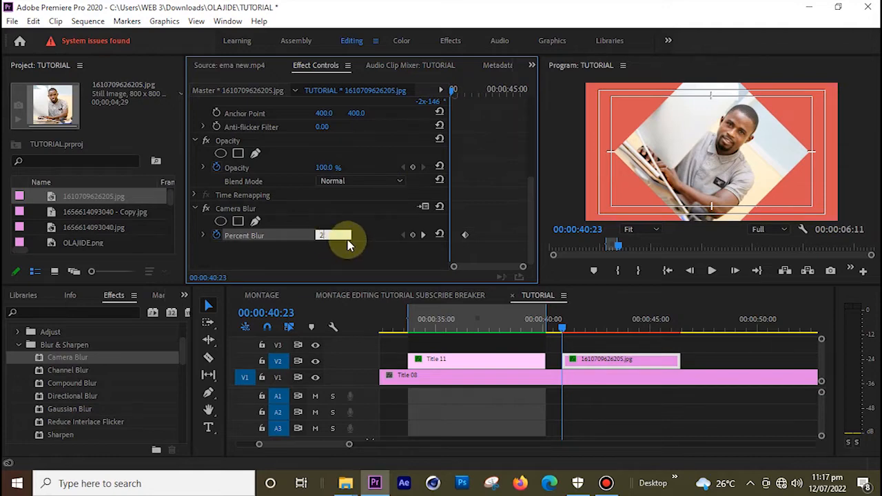
{"action": "key", "text": "BackSpace"}
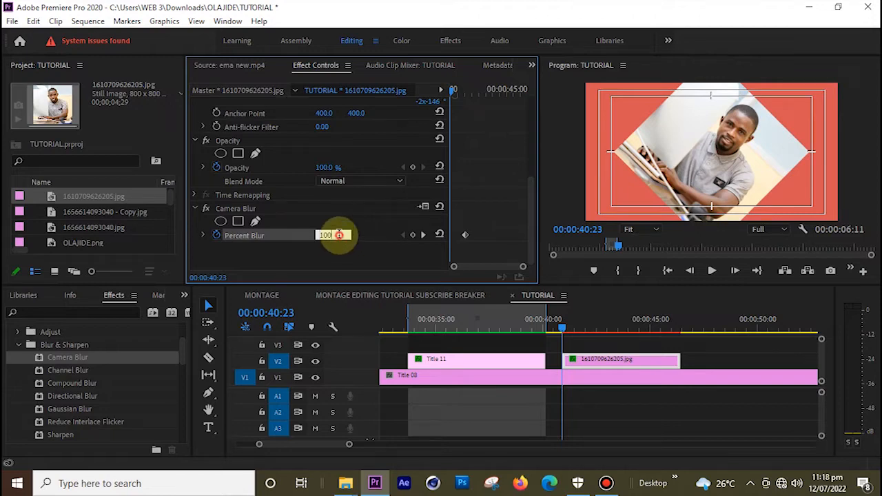
{"action": "left_click_drag", "start_coordinate": [339, 235], "coordinate": [298, 236]}
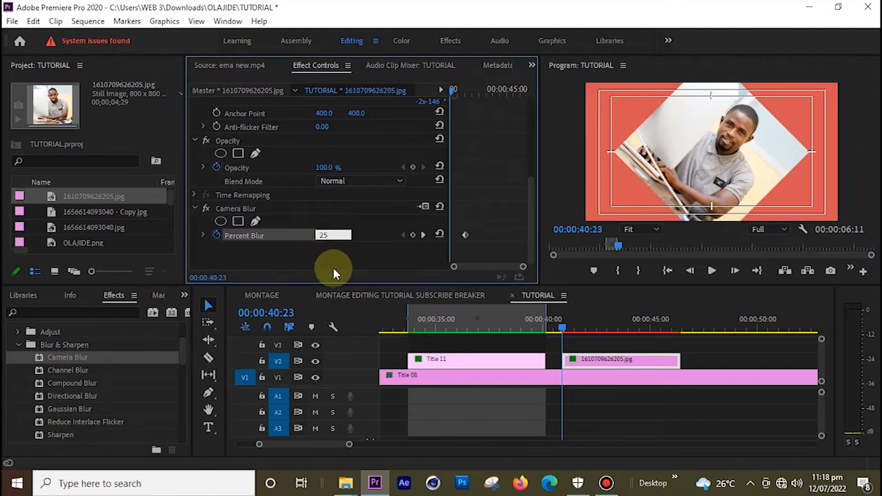
{"action": "type", "text": "25"}
{"action": "key", "text": "Return"}
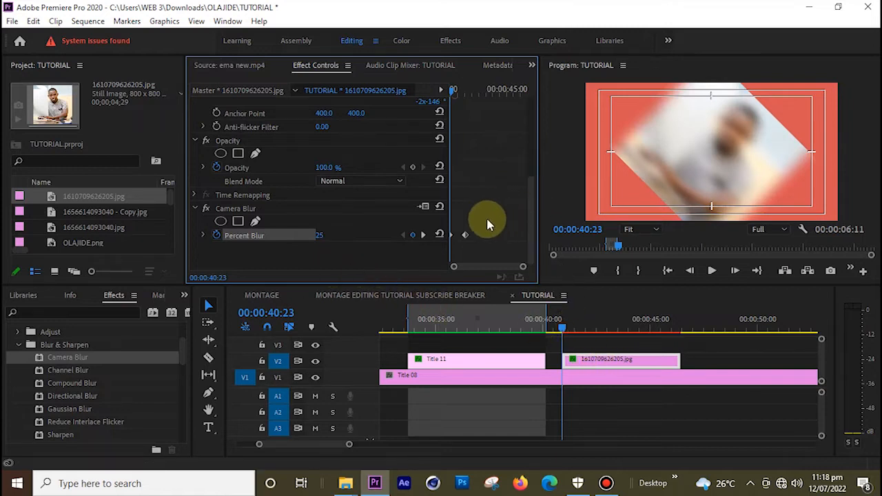
Set both Percent Blur keyframes of the image clip to Bezier interpolation
{"action": "left_click_drag", "start_coordinate": [486, 219], "coordinate": [403, 248]}
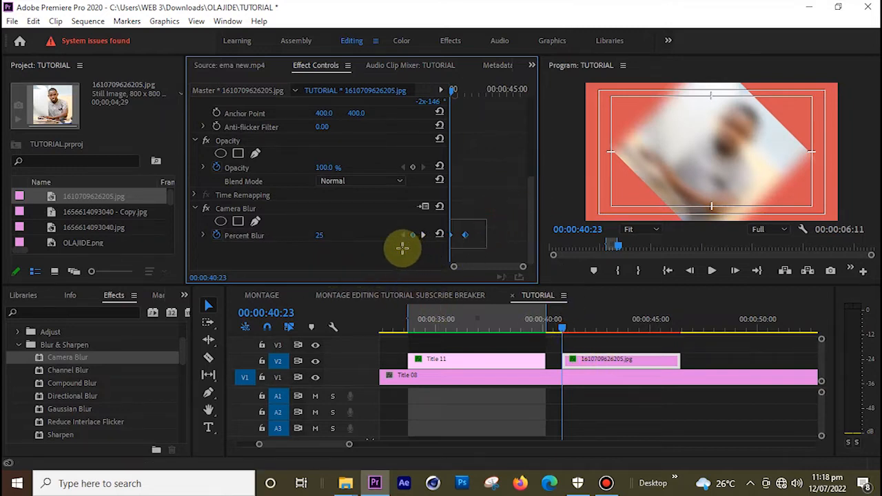
{"action": "right_click", "coordinate": [464, 235]}
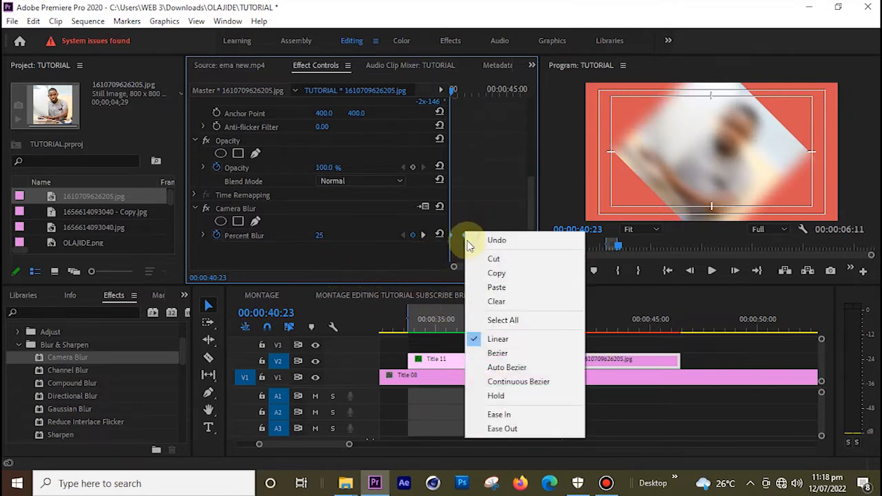
{"action": "left_click", "coordinate": [524, 354]}
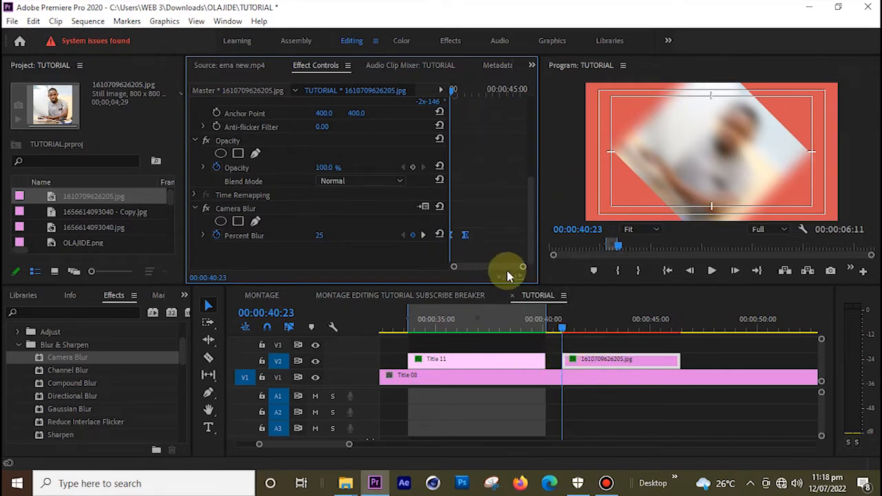
Mark the 1610709626205.jpg clip as the in-to-out range and render it for preview
{"action": "left_click", "coordinate": [615, 361]}
{"action": "right_click", "coordinate": [615, 361]}
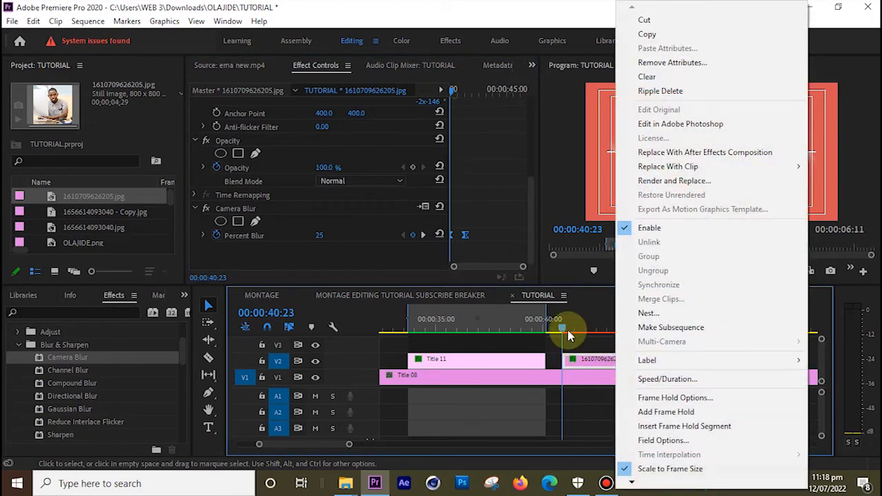
{"action": "right_click", "coordinate": [562, 332]}
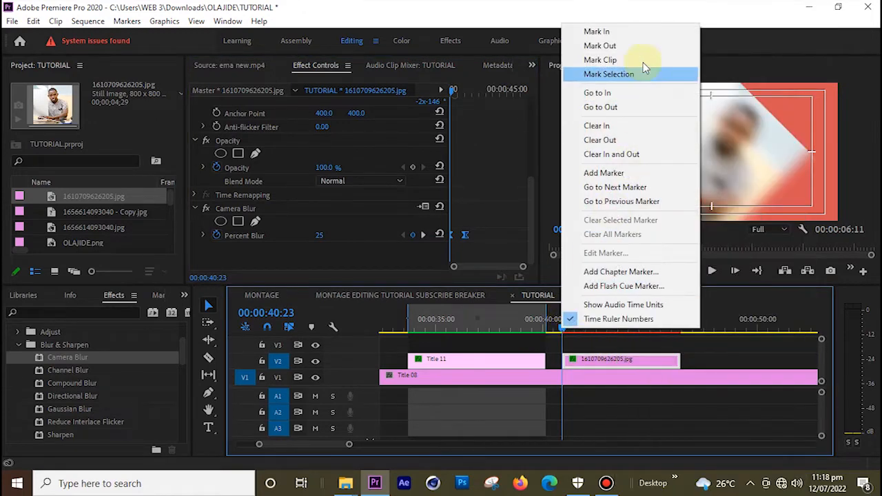
{"action": "left_click", "coordinate": [645, 58]}
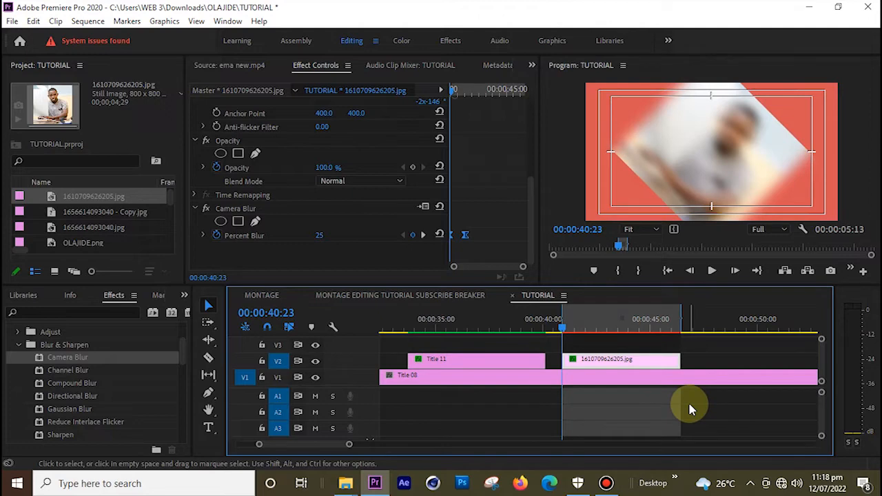
{"action": "key", "text": "Return"}
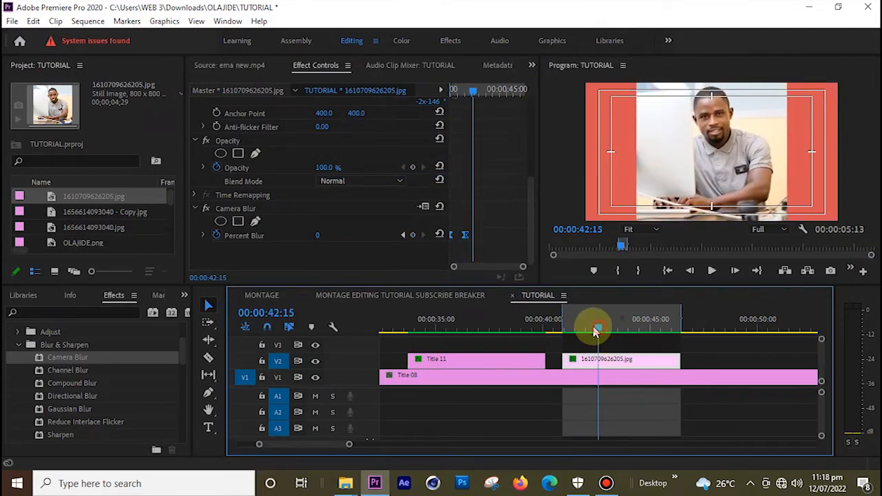
Add a Percent Blur keyframe of 0 to the image clip at 00:00:45:12, before its outro rotation
{"action": "left_click_drag", "start_coordinate": [594, 330], "coordinate": [661, 354]}
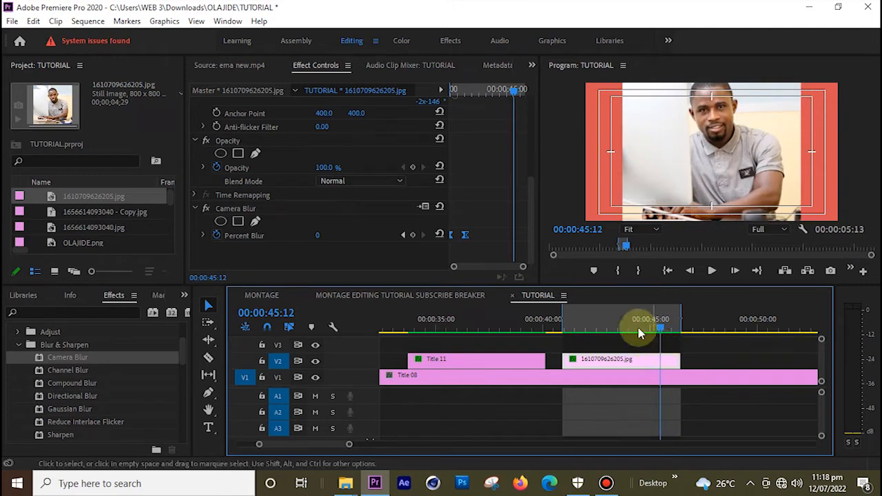
{"action": "left_click_drag", "start_coordinate": [522, 266], "coordinate": [533, 273]}
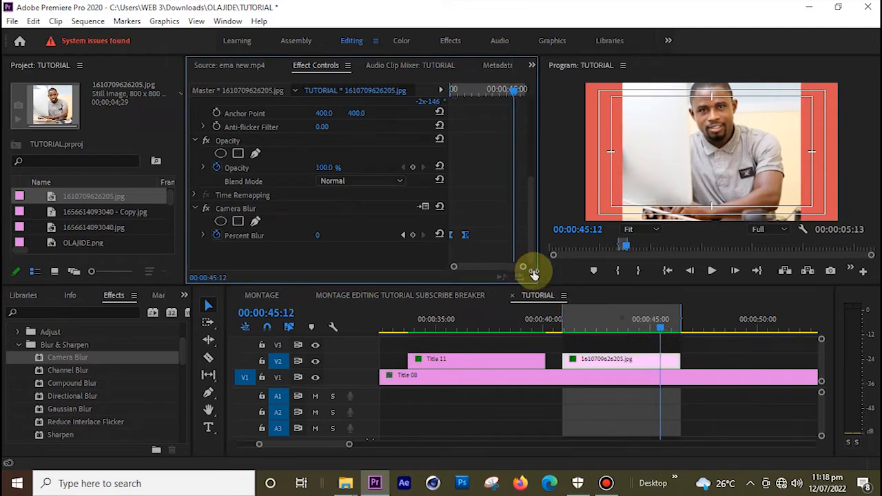
{"action": "left_click", "coordinate": [413, 238]}
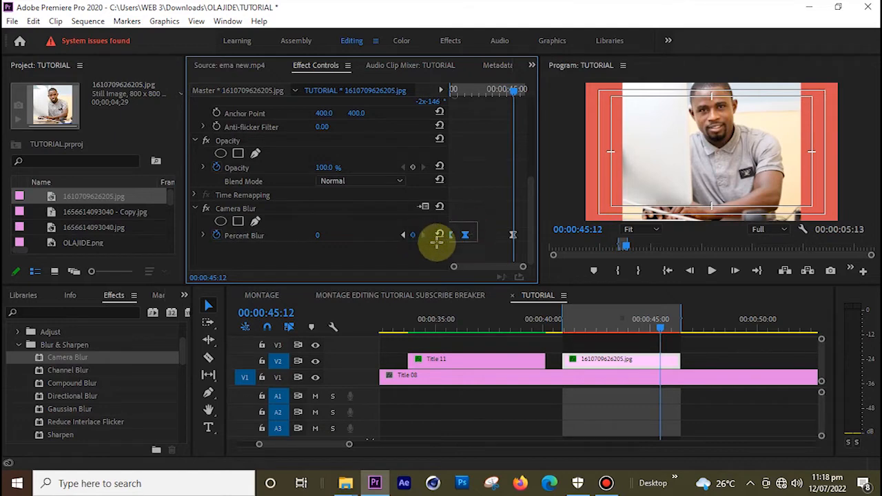
Copy the image clip's two intro Percent Blur keyframes and paste them at 00:00:45:15 for the outro
{"action": "right_click", "coordinate": [465, 236]}
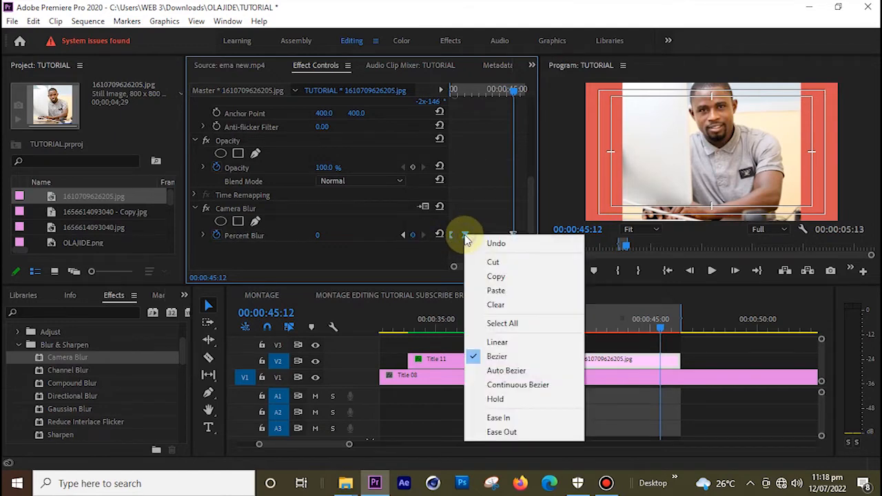
{"action": "left_click", "coordinate": [496, 276]}
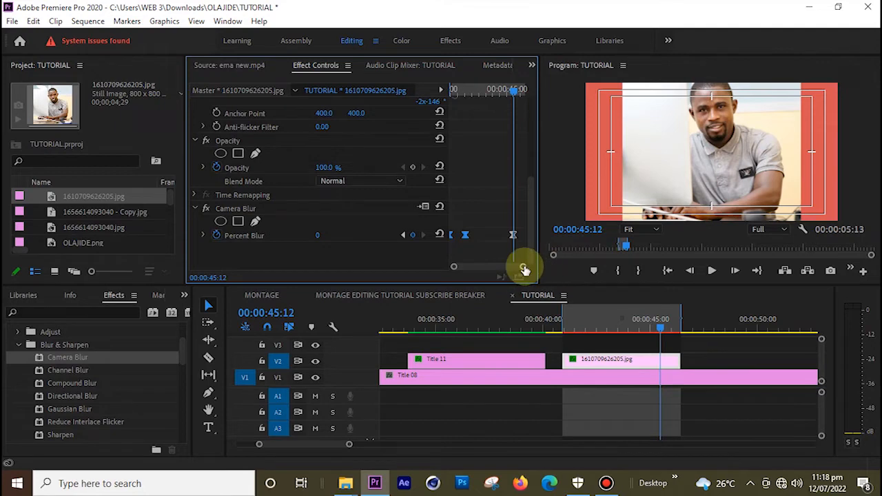
{"action": "left_click_drag", "start_coordinate": [525, 270], "coordinate": [498, 266]}
{"action": "left_click", "coordinate": [495, 90]}
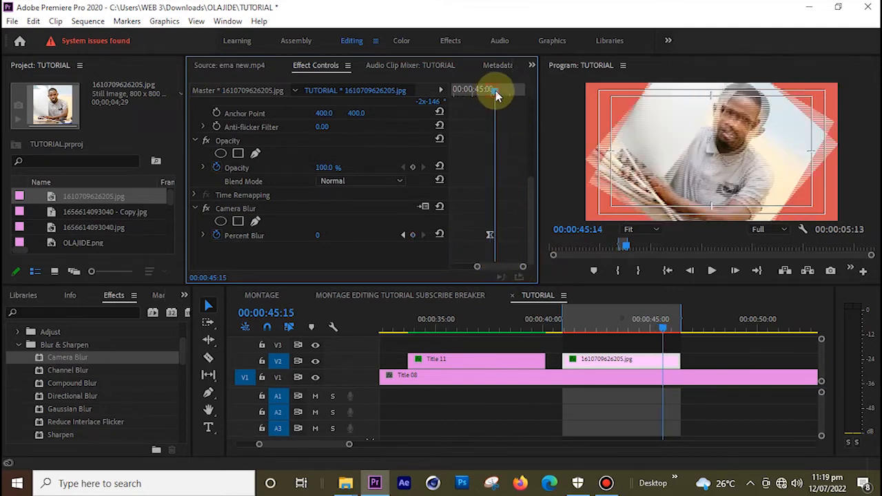
{"action": "right_click", "coordinate": [499, 233]}
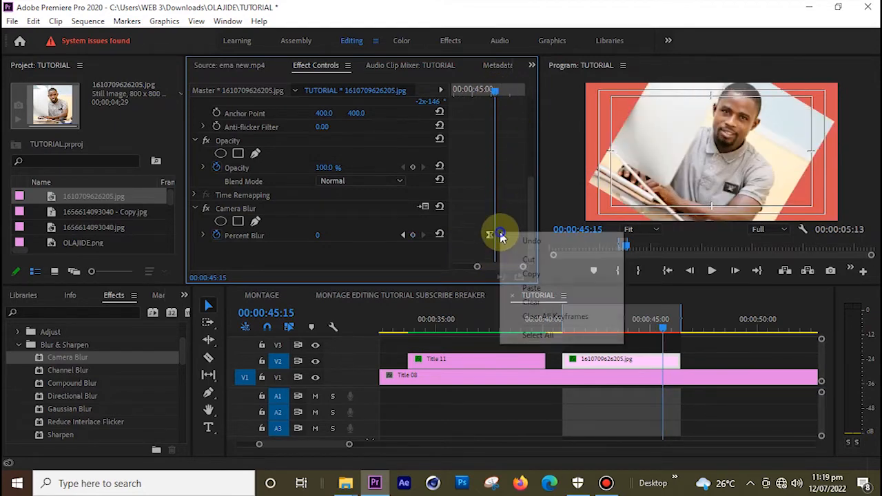
{"action": "left_click", "coordinate": [531, 288]}
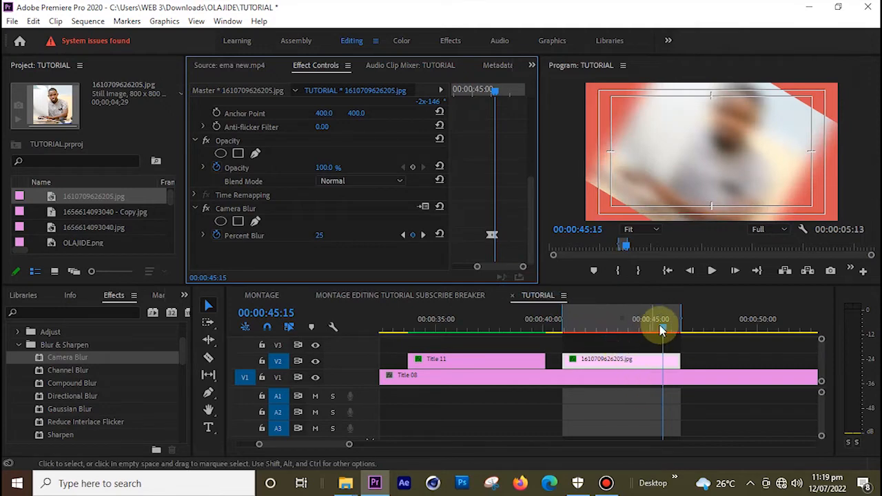
Render the marked range again and play back the image clip through its blurred outro
{"action": "left_click_drag", "start_coordinate": [661, 329], "coordinate": [556, 327]}
{"action": "left_click_drag", "start_coordinate": [619, 324], "coordinate": [603, 327]}
{"action": "key", "text": "Return"}
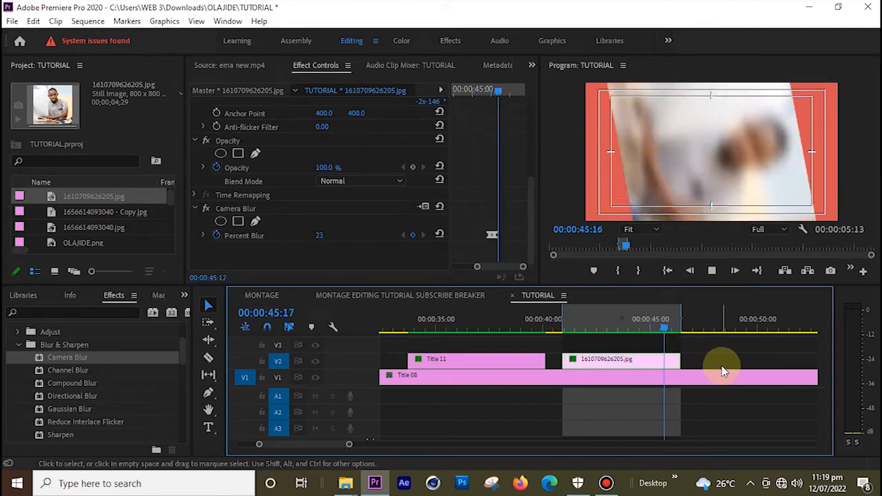
{"action": "left_click_drag", "start_coordinate": [507, 92], "coordinate": [474, 96]}
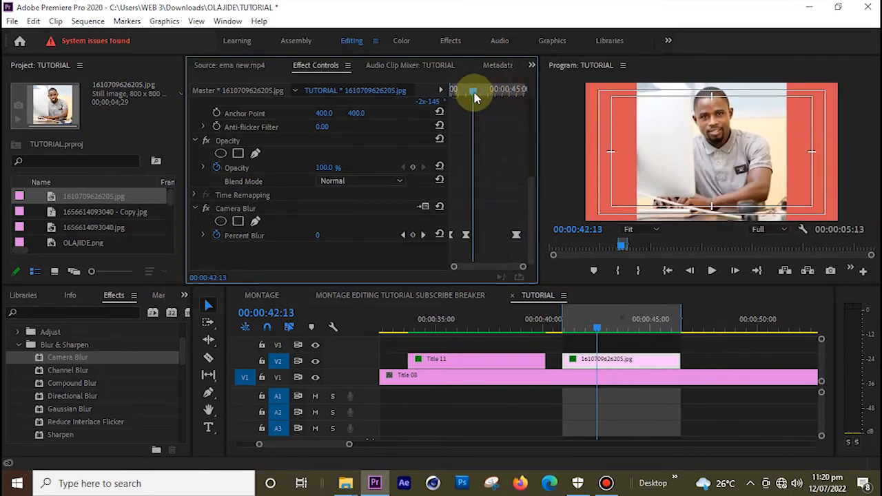
{"action": "key", "text": "space"}
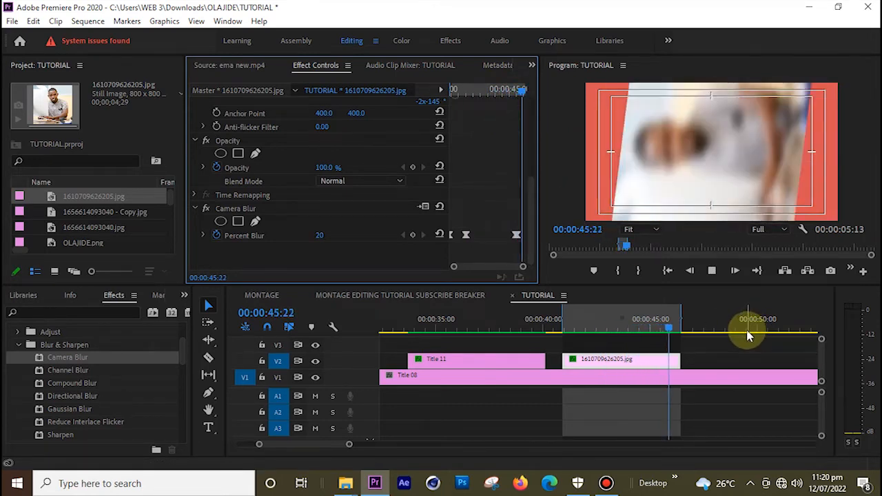
{"action": "left_click_drag", "start_coordinate": [668, 327], "coordinate": [686, 327]}
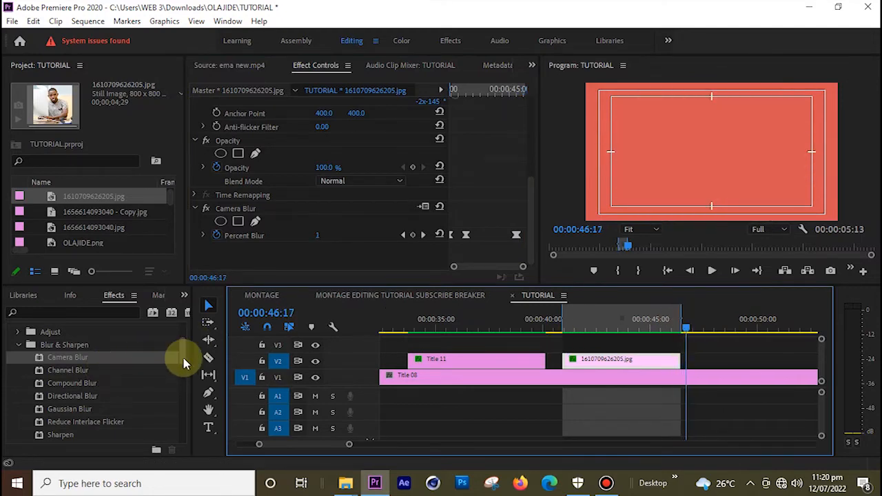
Apply the Lighting Effects effect from the Adjust group to the Title 11 clip and place the playhead at 00:00:33:23
{"action": "left_click_drag", "start_coordinate": [182, 360], "coordinate": [180, 376]}
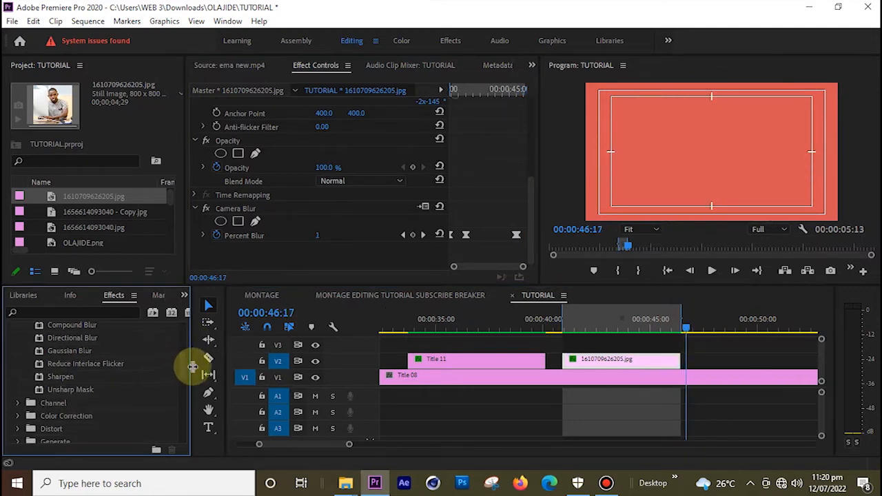
{"action": "scroll", "coordinate": [173, 369], "scroll_direction": "up", "scroll_amount": 5}
{"action": "scroll", "coordinate": [180, 354], "scroll_direction": "down", "scroll_amount": 3}
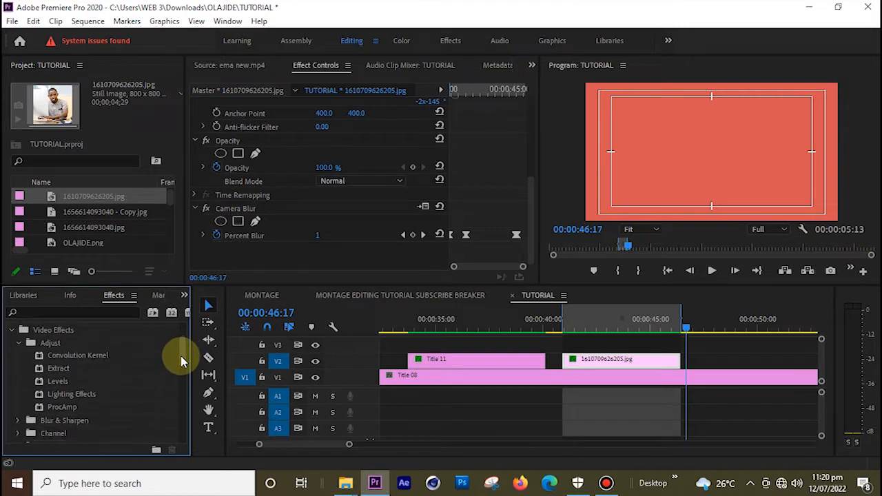
{"action": "left_click", "coordinate": [93, 381]}
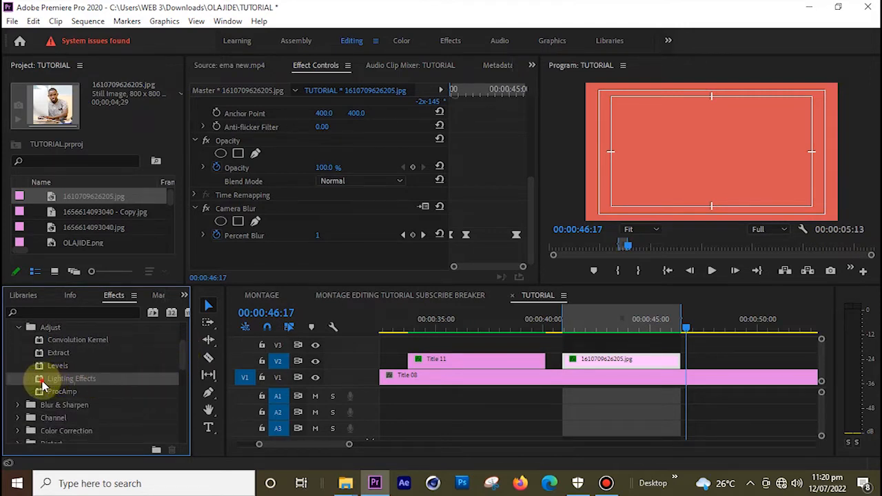
{"action": "left_click_drag", "start_coordinate": [43, 386], "coordinate": [421, 364]}
{"action": "left_click", "coordinate": [413, 330]}
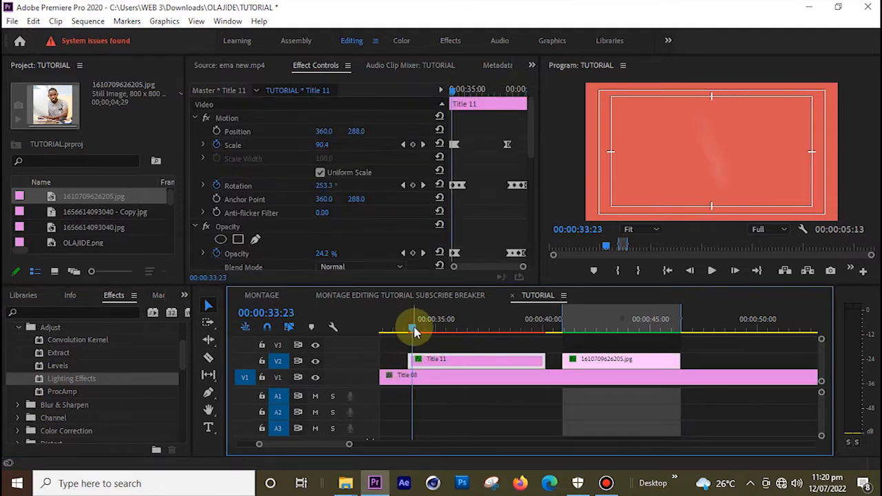
Examine the title clip's Lighting Effects parameters: Lights 1 to 5, then the ambient, surface, exposure and bump settings
{"action": "left_click_drag", "start_coordinate": [527, 138], "coordinate": [528, 214]}
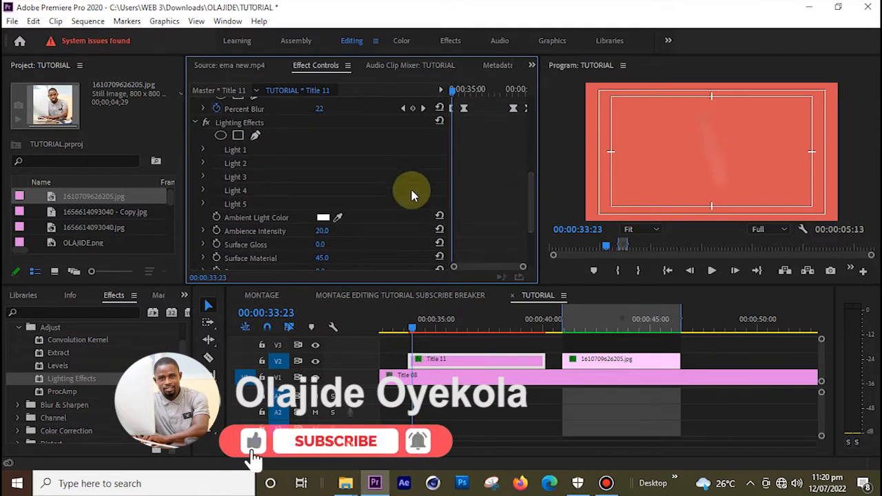
{"action": "left_click", "coordinate": [237, 124]}
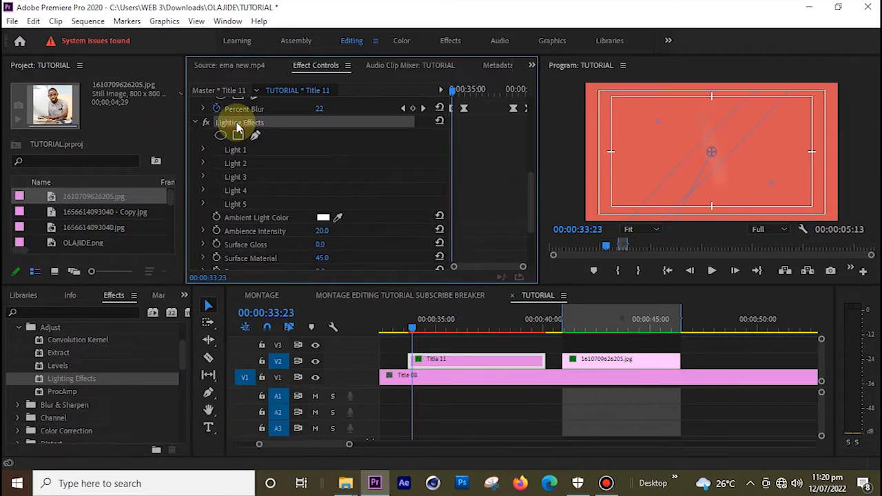
{"action": "left_click", "coordinate": [203, 149]}
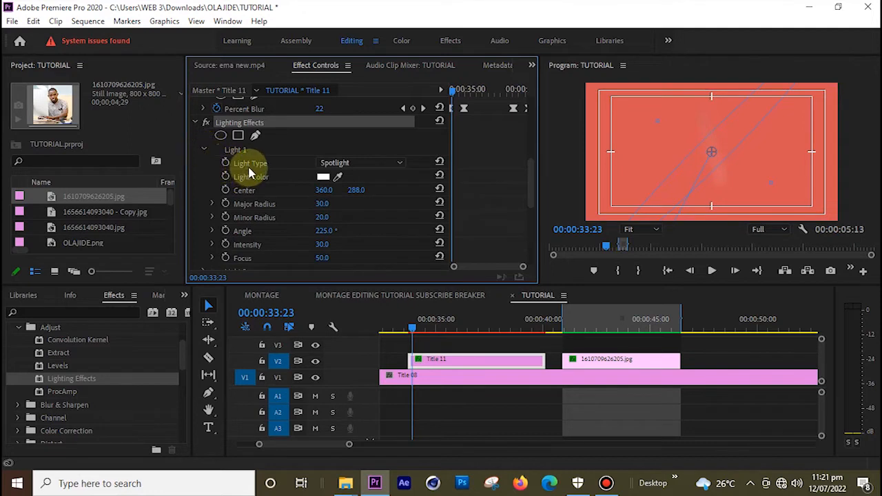
{"action": "left_click", "coordinate": [203, 150]}
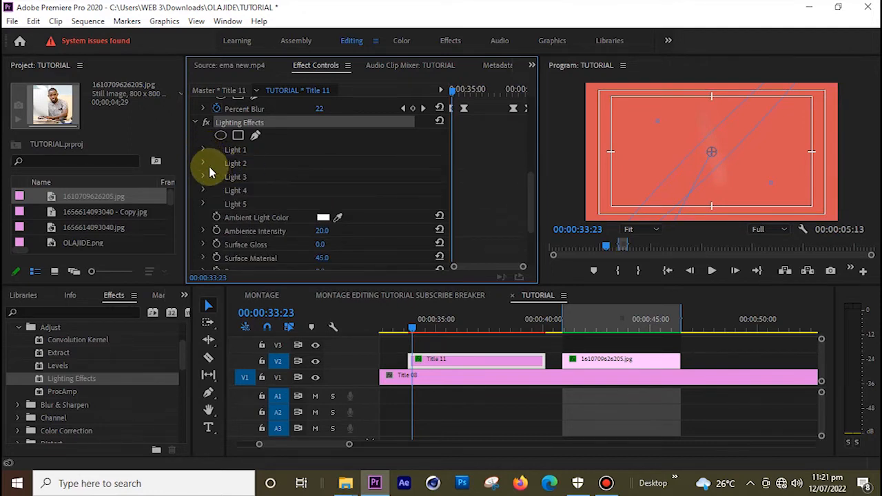
{"action": "left_click", "coordinate": [203, 164]}
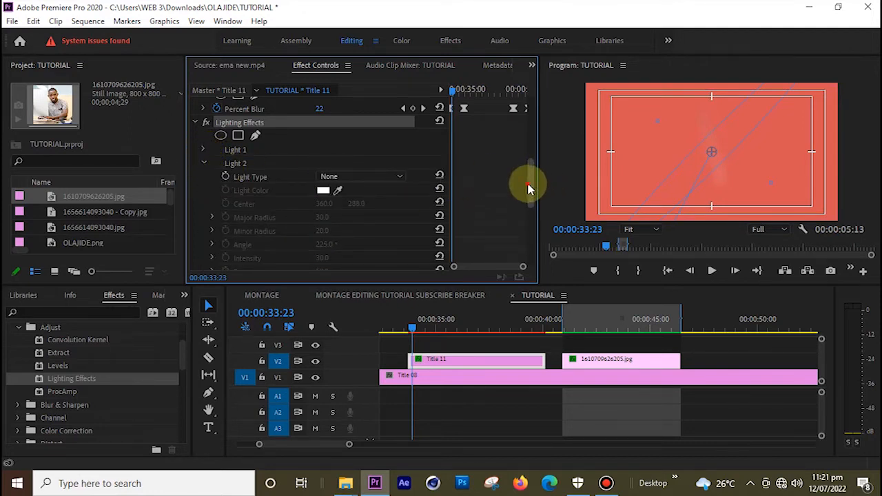
{"action": "left_click_drag", "start_coordinate": [528, 183], "coordinate": [528, 222]}
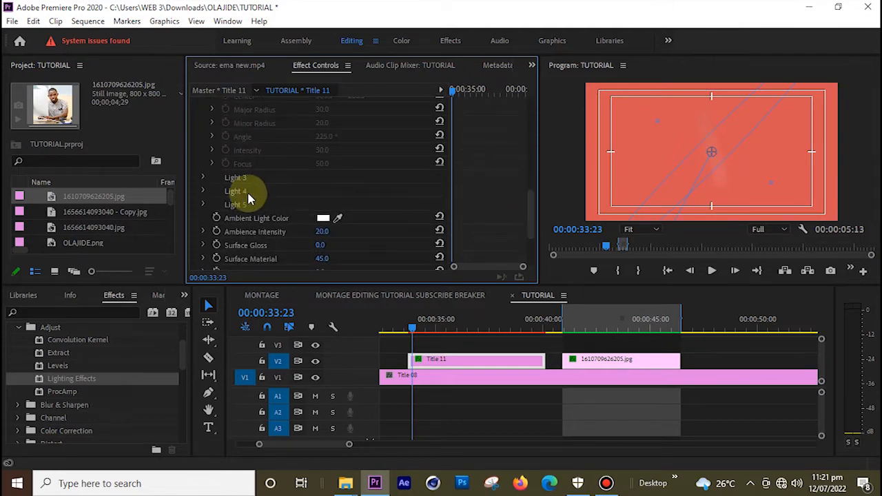
{"action": "left_click", "coordinate": [204, 180]}
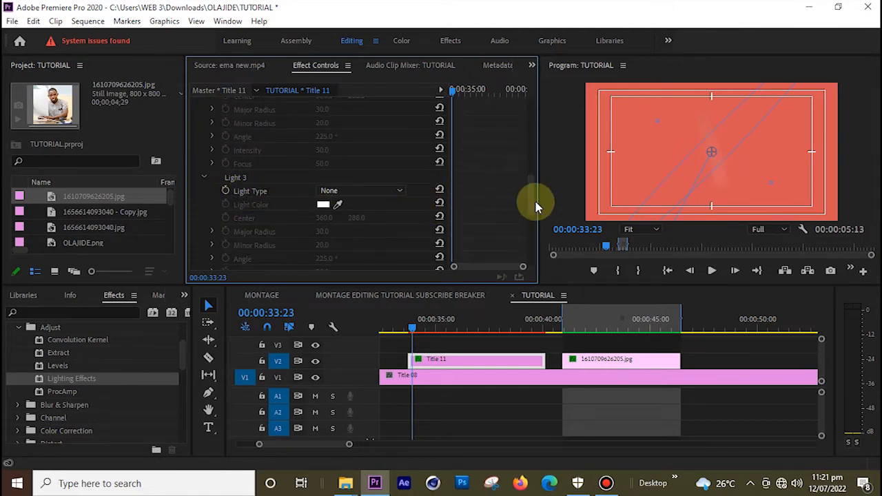
{"action": "left_click_drag", "start_coordinate": [530, 205], "coordinate": [527, 232]}
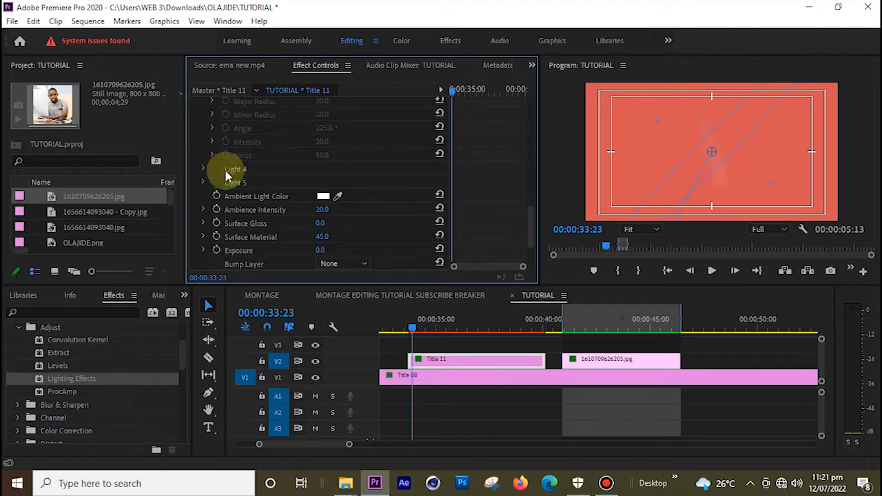
{"action": "left_click", "coordinate": [209, 172]}
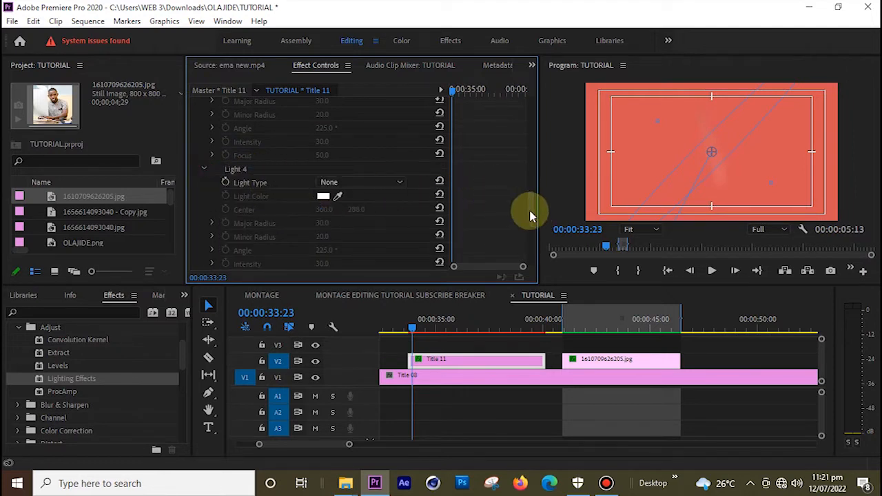
{"action": "left_click_drag", "start_coordinate": [527, 212], "coordinate": [531, 236]}
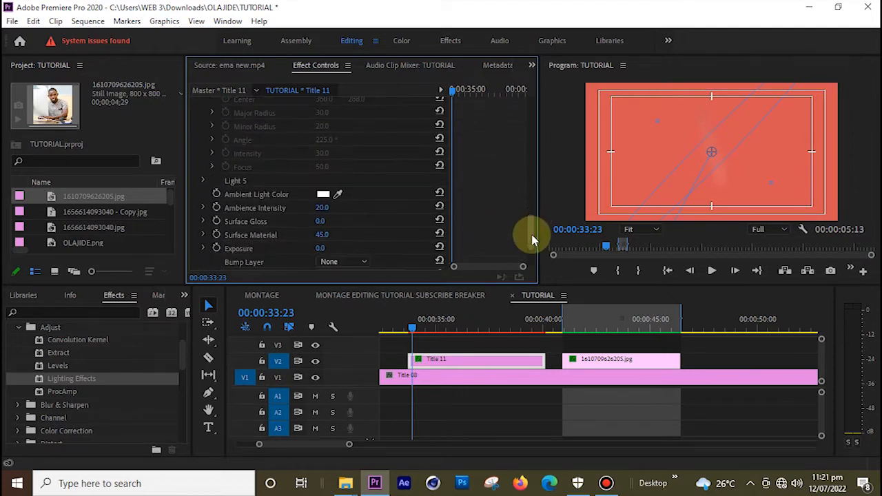
{"action": "left_click", "coordinate": [205, 182]}
{"action": "left_click_drag", "start_coordinate": [528, 224], "coordinate": [529, 252]}
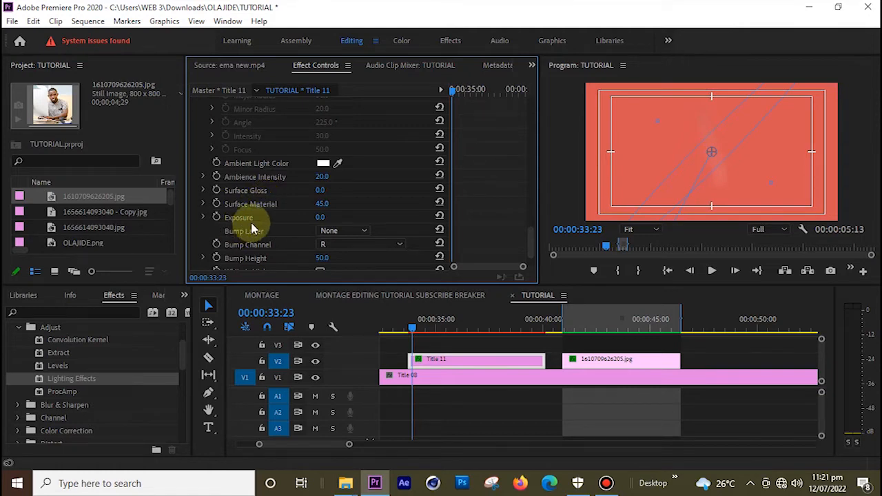
{"action": "scroll", "coordinate": [532, 246], "scroll_direction": "down", "scroll_amount": 2}
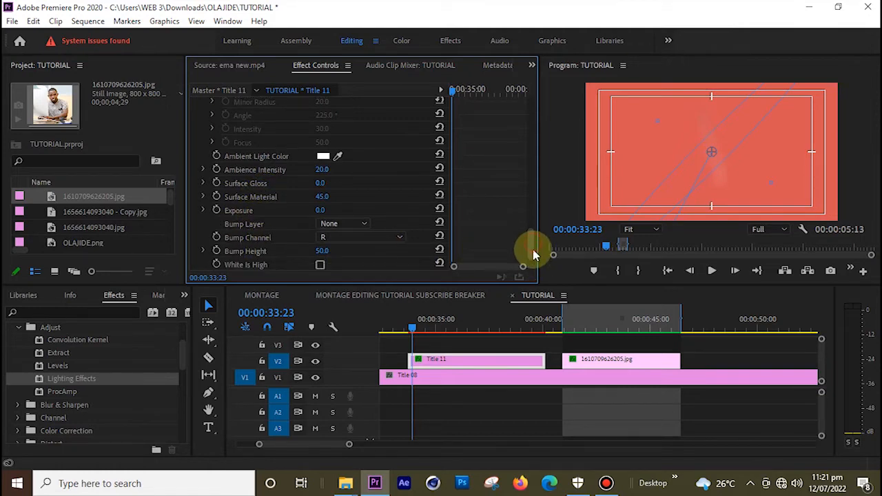
{"action": "left_click_drag", "start_coordinate": [533, 251], "coordinate": [533, 151]}
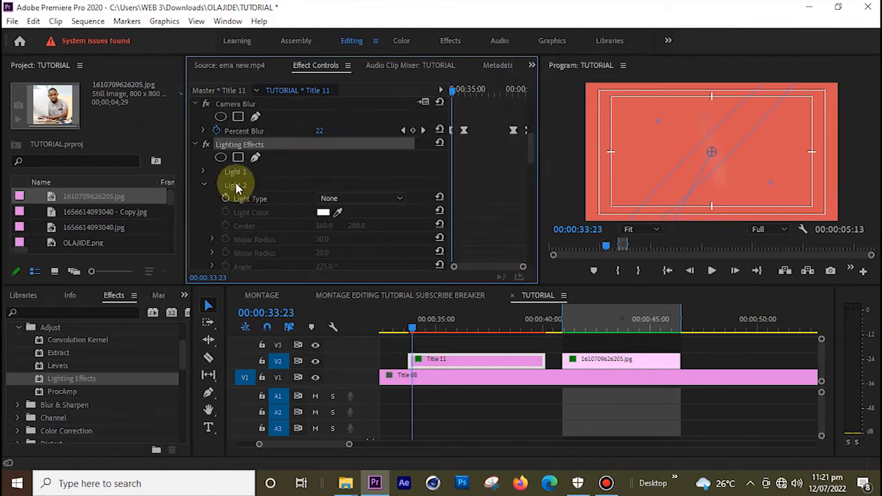
Collapse the Light 2 to Light 5 parameter groups of the title clip's Lighting Effects
{"action": "left_click", "coordinate": [204, 185]}
{"action": "left_click", "coordinate": [204, 199]}
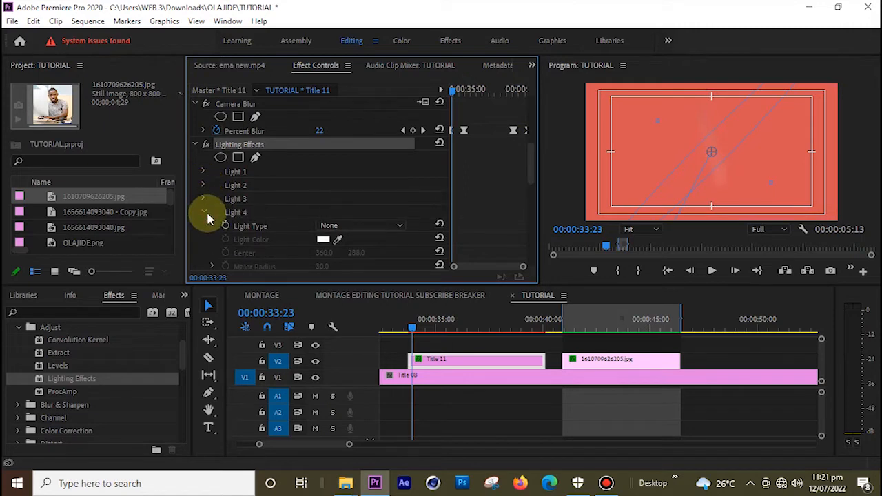
{"action": "left_click", "coordinate": [204, 213]}
{"action": "left_click", "coordinate": [203, 227]}
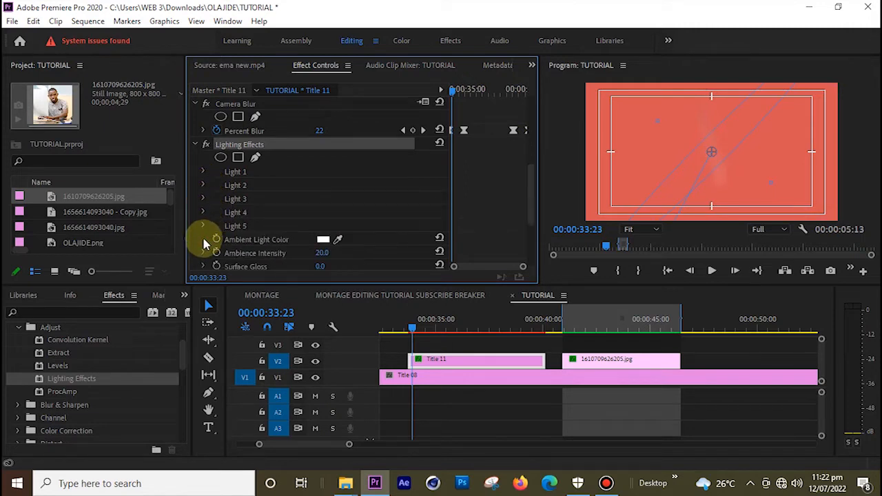
Expand Light 1 of the title clip's Lighting Effects and start keyframing its Light Type as Spotlight at 00:00:34:17
{"action": "left_click", "coordinate": [203, 172]}
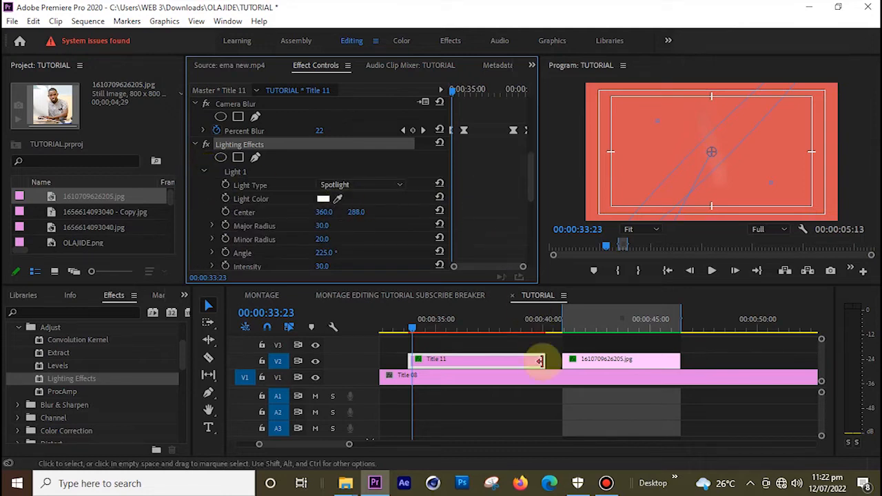
{"action": "left_click", "coordinate": [413, 331]}
{"action": "left_click_drag", "start_coordinate": [413, 331], "coordinate": [409, 329]}
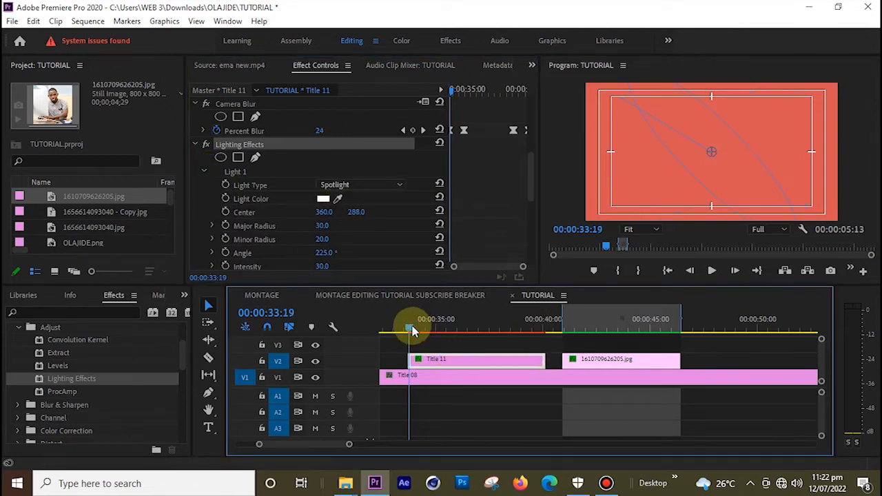
{"action": "scroll", "coordinate": [352, 444], "scroll_direction": "up", "scroll_amount": 5}
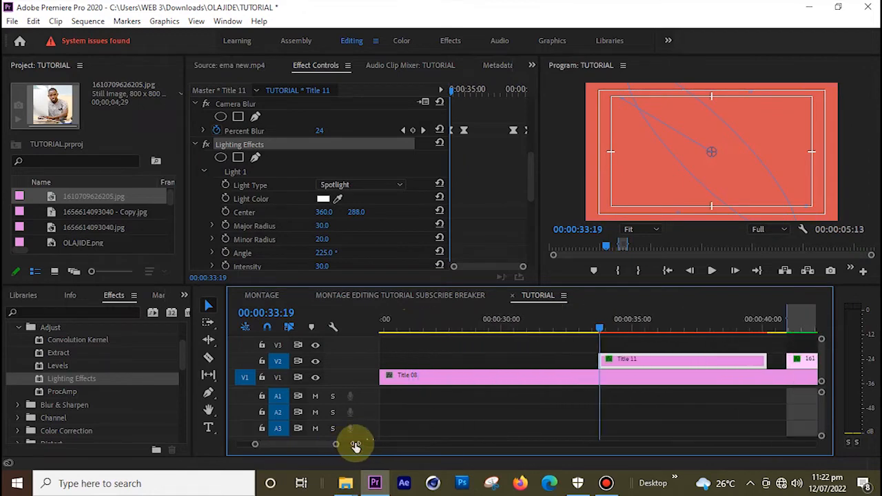
{"action": "left_click_drag", "start_coordinate": [351, 443], "coordinate": [327, 445]}
{"action": "scroll", "coordinate": [329, 444], "scroll_direction": "down", "scroll_amount": 3}
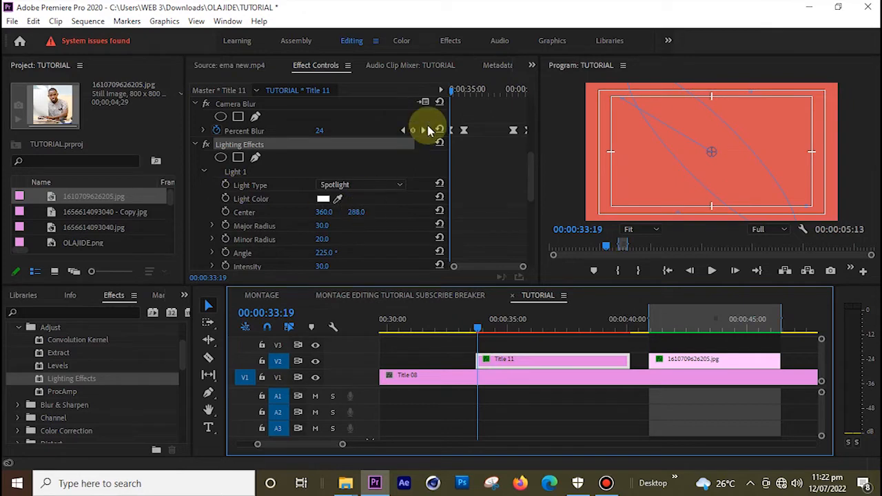
{"action": "left_click_drag", "start_coordinate": [451, 94], "coordinate": [464, 99]}
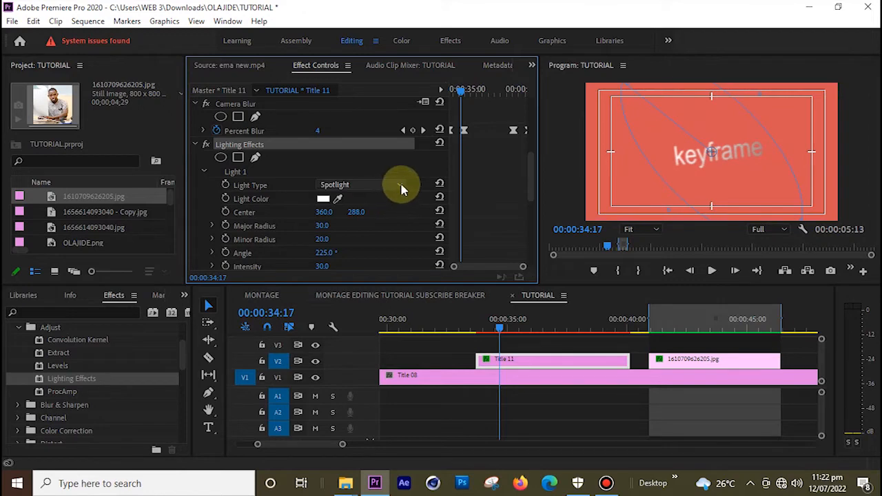
{"action": "left_click", "coordinate": [225, 185]}
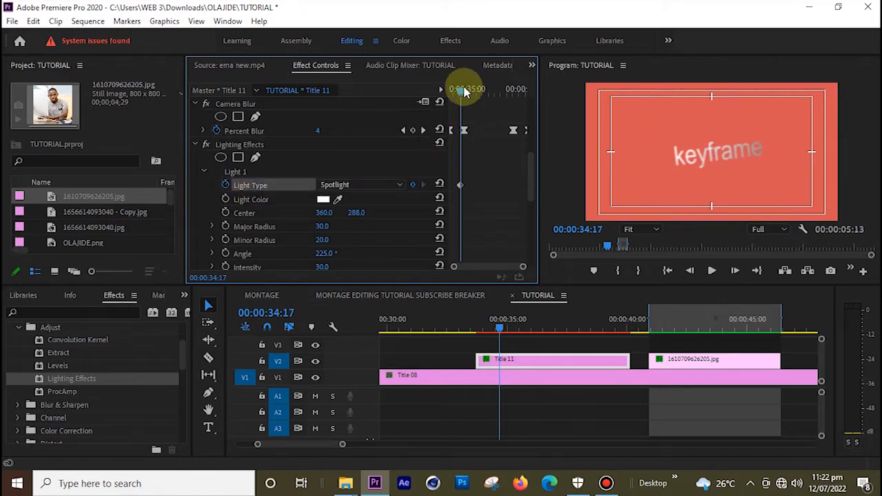
Set Light 1's Light Type to Directional at the title clip's start, 00:00:33:18
{"action": "left_click_drag", "start_coordinate": [465, 91], "coordinate": [449, 92]}
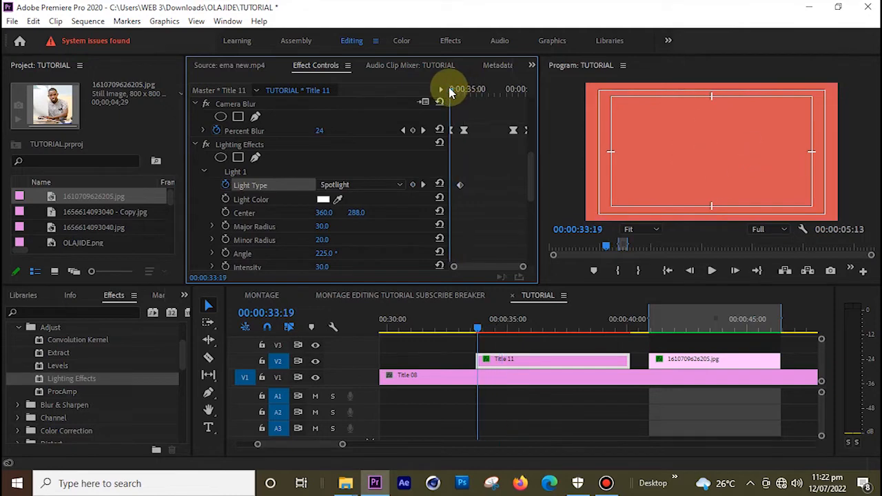
{"action": "left_click", "coordinate": [399, 187]}
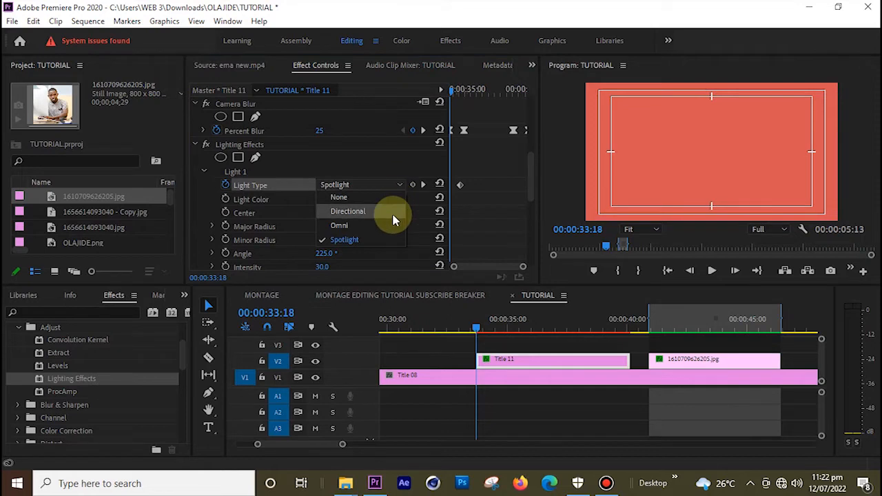
{"action": "left_click", "coordinate": [393, 212]}
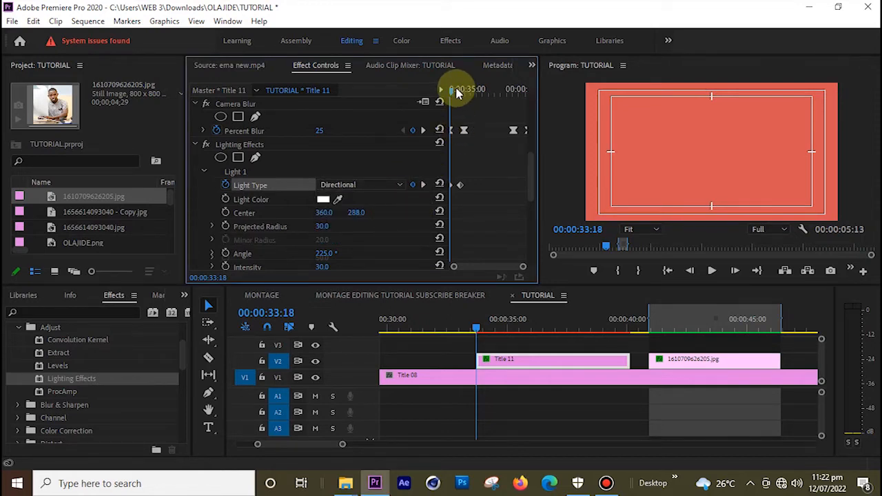
Change Light 1's Light Color to red B51C1C and start keyframing it at 00:00:34:17
{"action": "left_click_drag", "start_coordinate": [453, 95], "coordinate": [462, 96]}
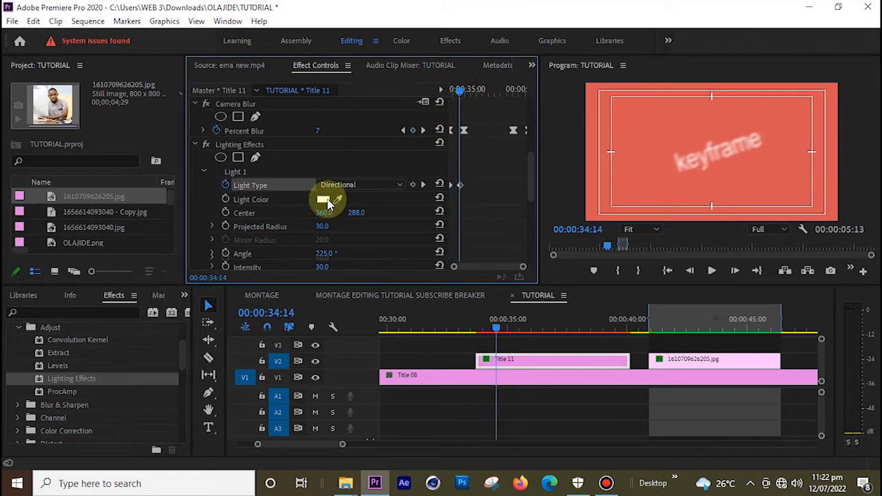
{"action": "left_click", "coordinate": [328, 202]}
{"action": "left_click", "coordinate": [661, 365]}
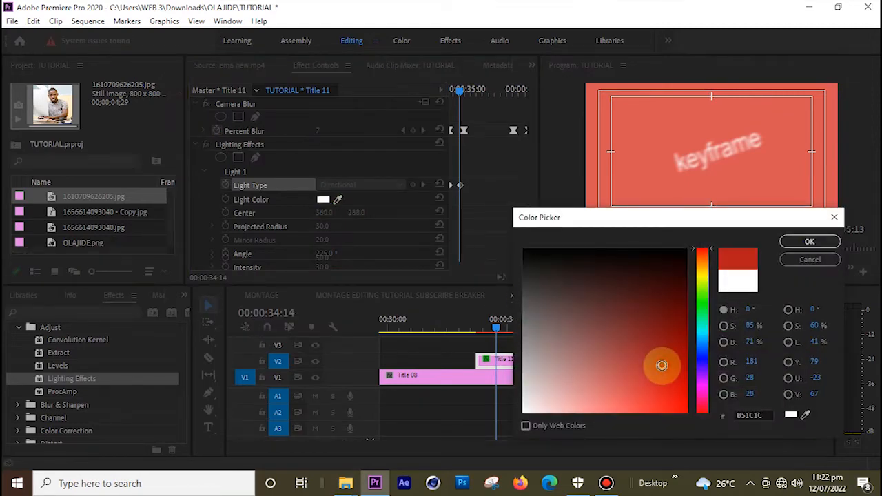
{"action": "left_click", "coordinate": [809, 241]}
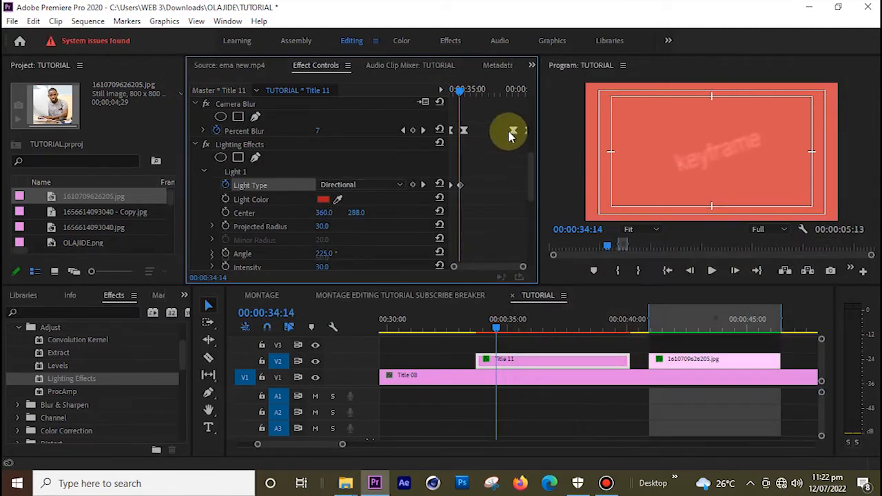
{"action": "mouse_move", "coordinate": [462, 96]}
{"action": "left_mouse_down"}
{"action": "mouse_move", "coordinate": [453, 96]}
{"action": "mouse_move", "coordinate": [459, 90]}
{"action": "left_mouse_up"}
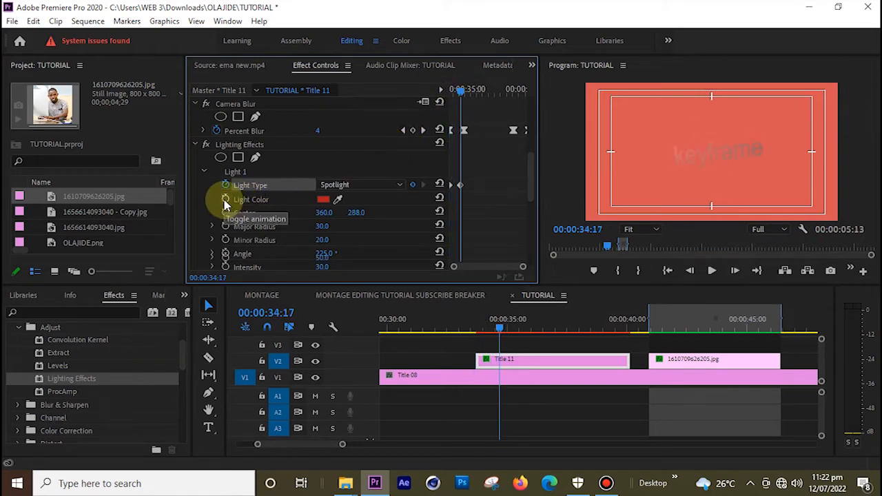
{"action": "left_click", "coordinate": [224, 199]}
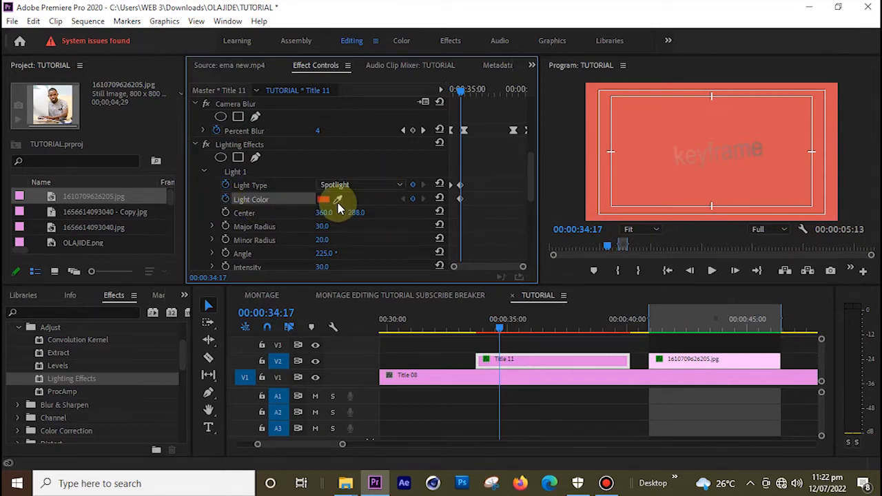
Set Light 1's Light Color to green 1CC940 at the title clip's start, 00:00:33:18
{"action": "left_click_drag", "start_coordinate": [463, 96], "coordinate": [451, 91]}
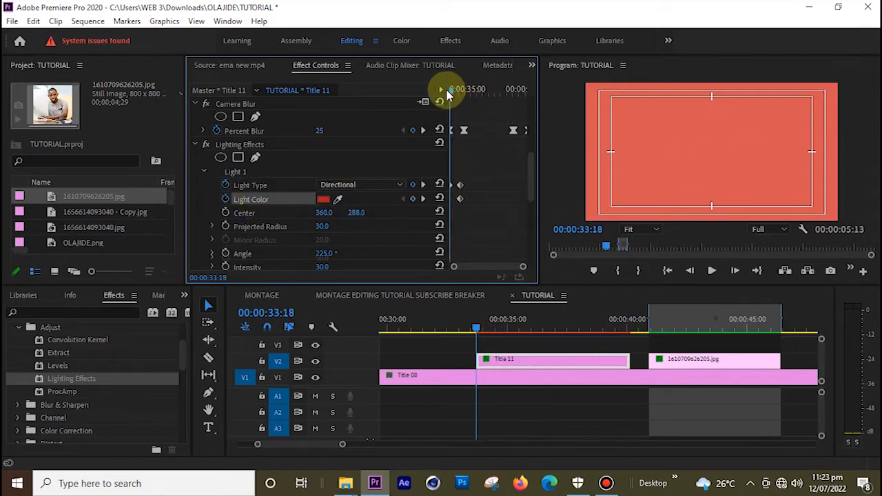
{"action": "left_click", "coordinate": [323, 202]}
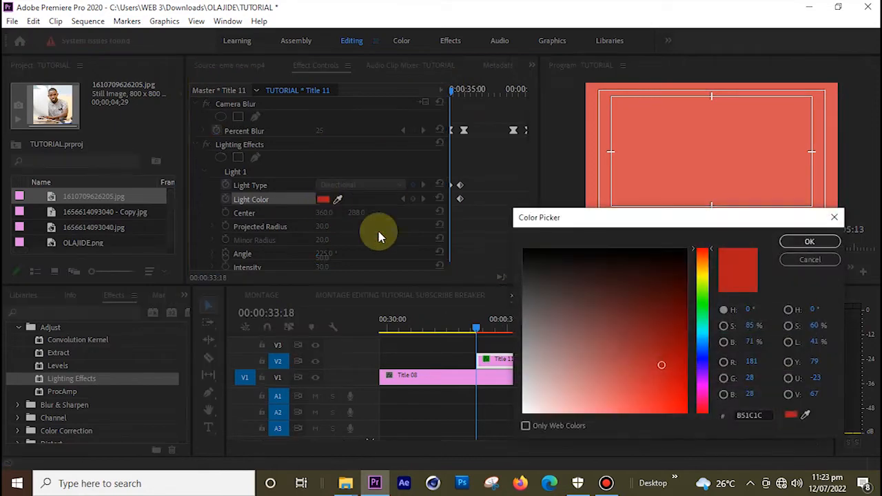
{"action": "left_click", "coordinate": [701, 310]}
{"action": "left_click", "coordinate": [663, 377]}
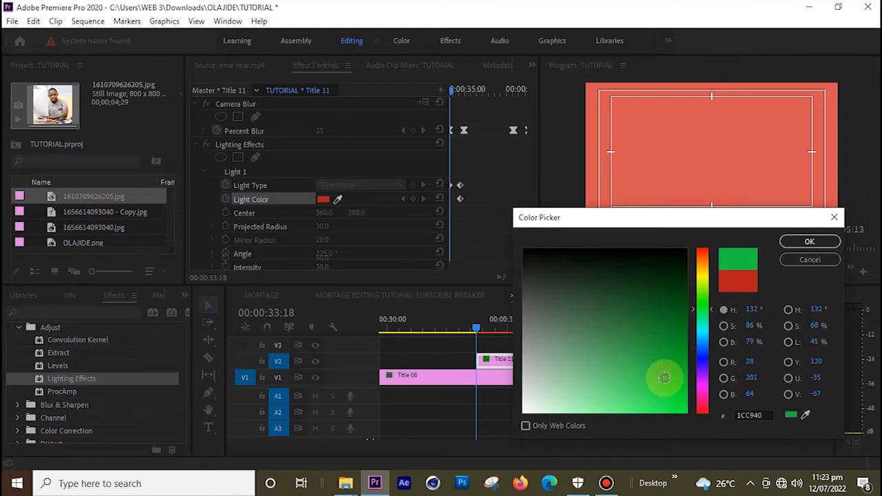
{"action": "left_click", "coordinate": [811, 246]}
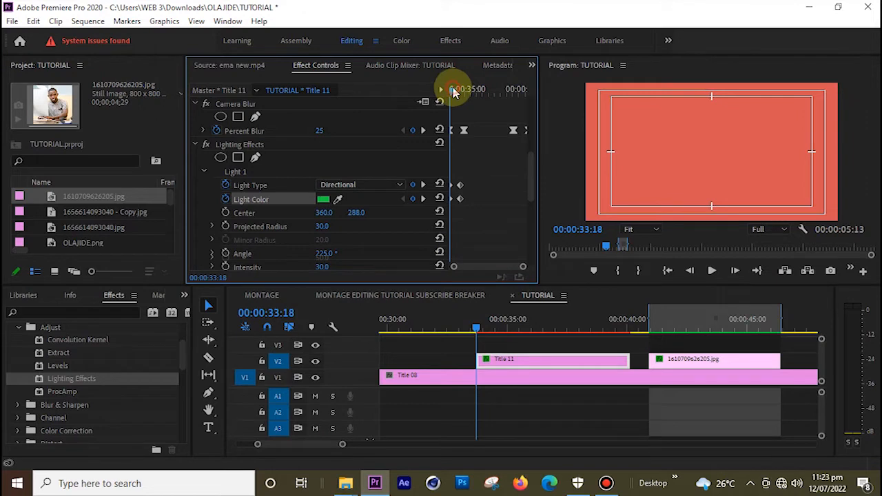
Start keyframing Light 1's Center at 00:00:34:14, and set its horizontal value to 404.0 at 00:00:33:18
{"action": "left_click_drag", "start_coordinate": [453, 93], "coordinate": [459, 90]}
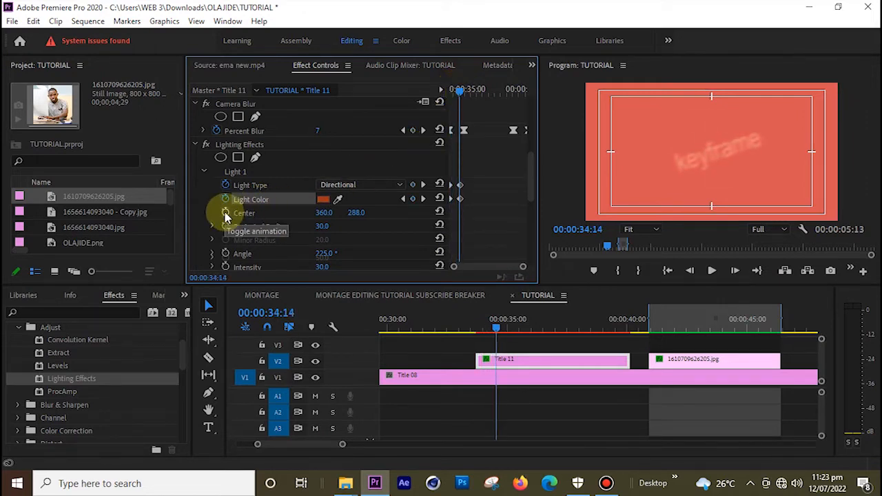
{"action": "left_click", "coordinate": [225, 214]}
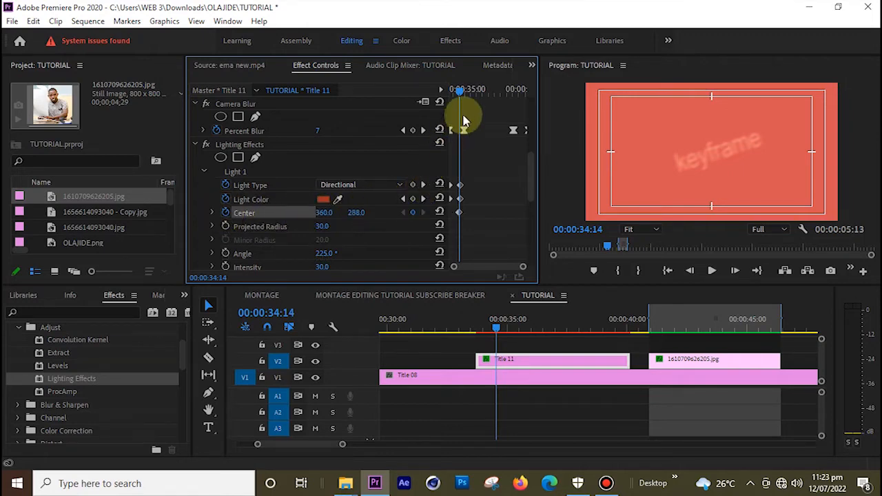
{"action": "left_click_drag", "start_coordinate": [462, 93], "coordinate": [444, 97]}
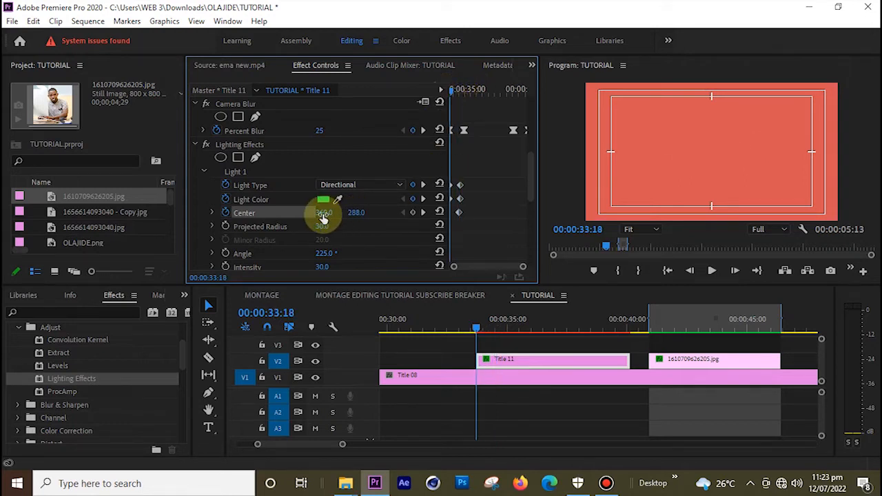
{"action": "left_click_drag", "start_coordinate": [323, 215], "coordinate": [327, 215]}
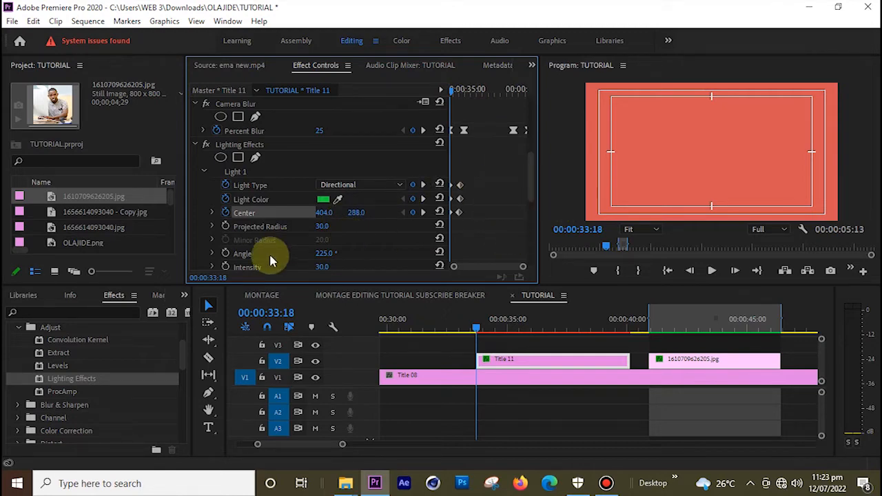
Start keyframing Light 1's Angle at 00:00:34:17, and set it to 190° at 00:00:33:18
{"action": "scroll", "coordinate": [528, 193], "scroll_direction": "down", "scroll_amount": 1}
{"action": "scroll", "coordinate": [531, 200], "scroll_direction": "down", "scroll_amount": 1}
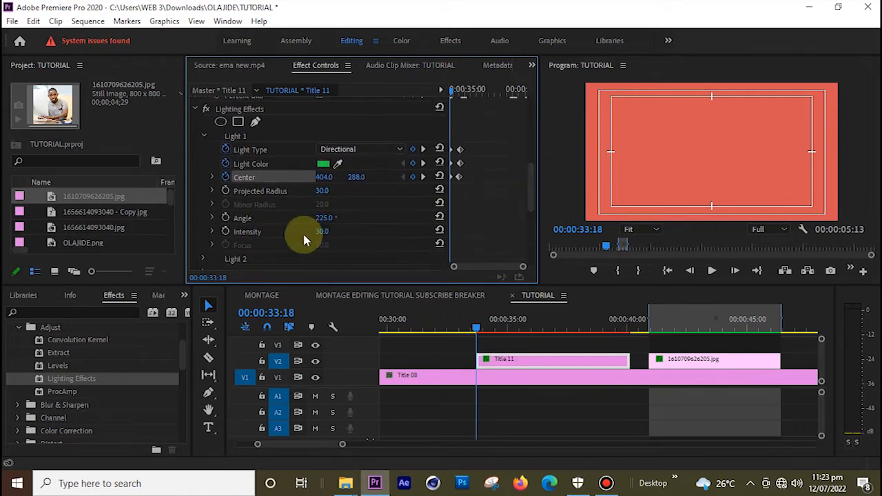
{"action": "left_click_drag", "start_coordinate": [456, 95], "coordinate": [465, 98]}
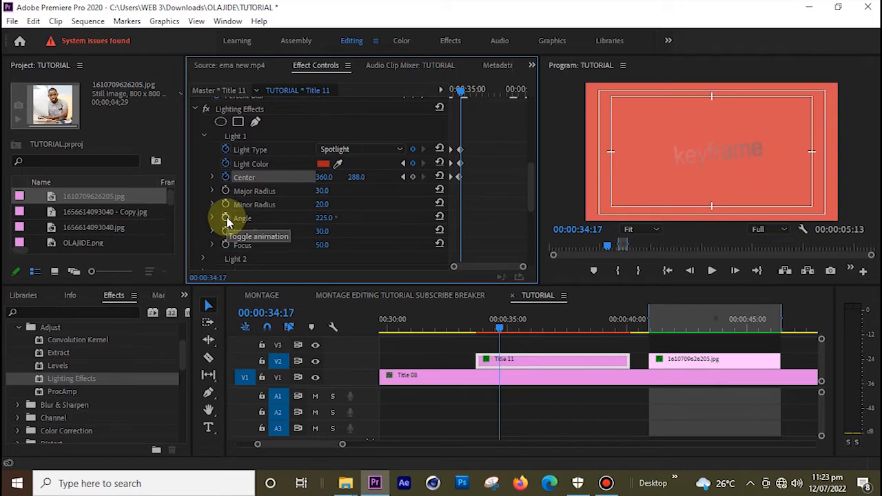
{"action": "left_click", "coordinate": [226, 218]}
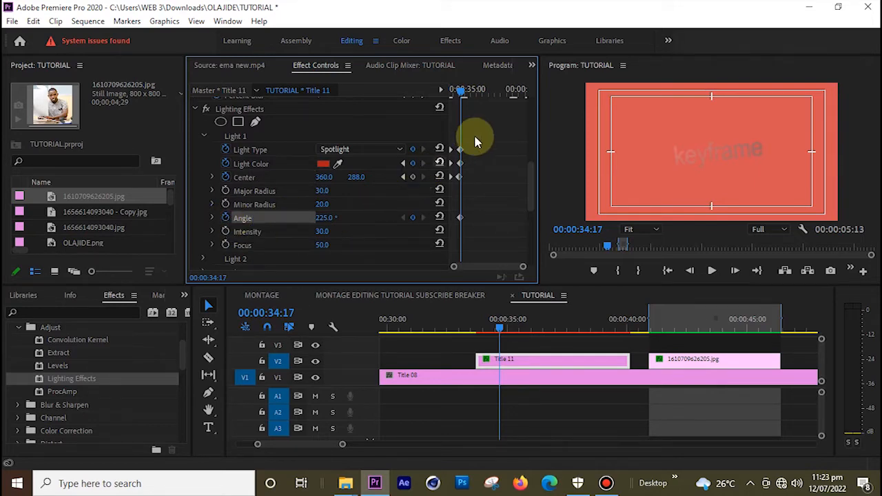
{"action": "left_click_drag", "start_coordinate": [464, 95], "coordinate": [446, 92]}
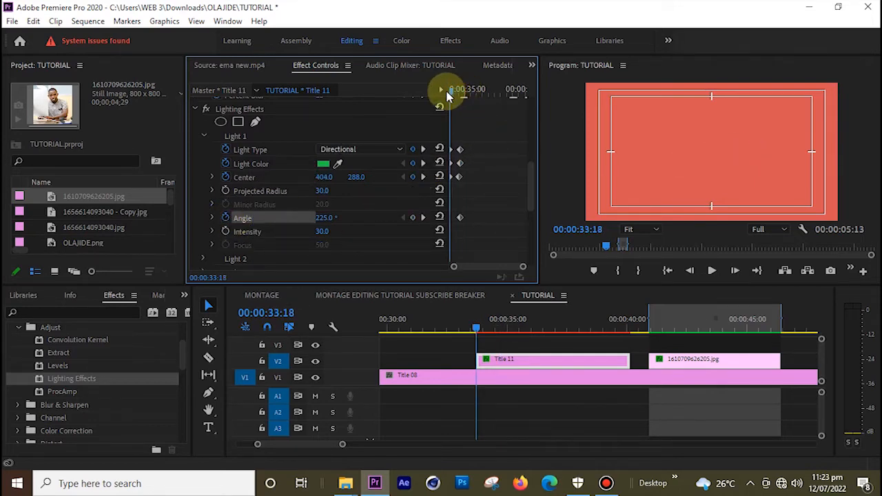
{"action": "left_click_drag", "start_coordinate": [322, 226], "coordinate": [282, 222]}
{"action": "left_click", "coordinate": [324, 218]}
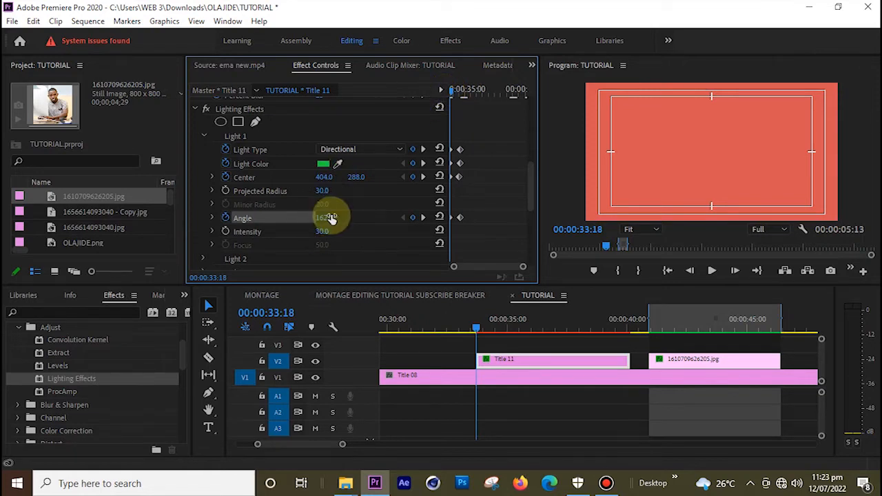
{"action": "type", "text": "190"}
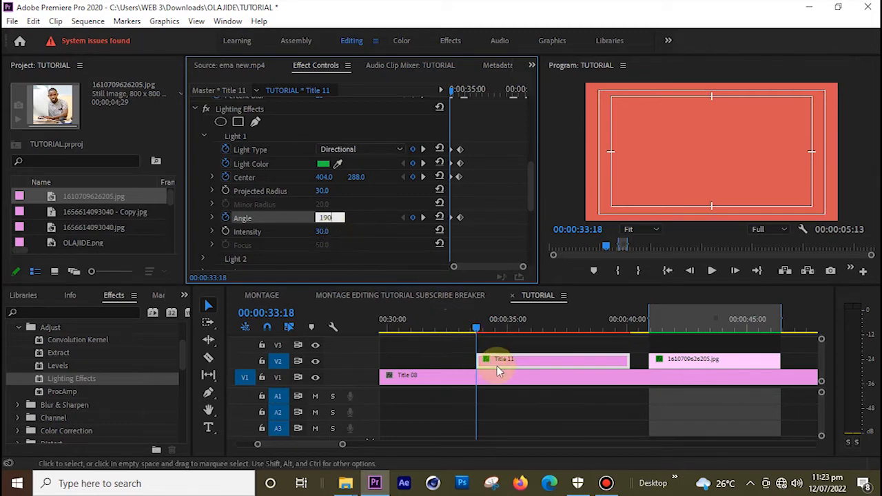
Select the Light 1 keyframes and check which interpolation options are offered for them
{"action": "left_click_drag", "start_coordinate": [498, 221], "coordinate": [443, 138]}
{"action": "right_click", "coordinate": [461, 167]}
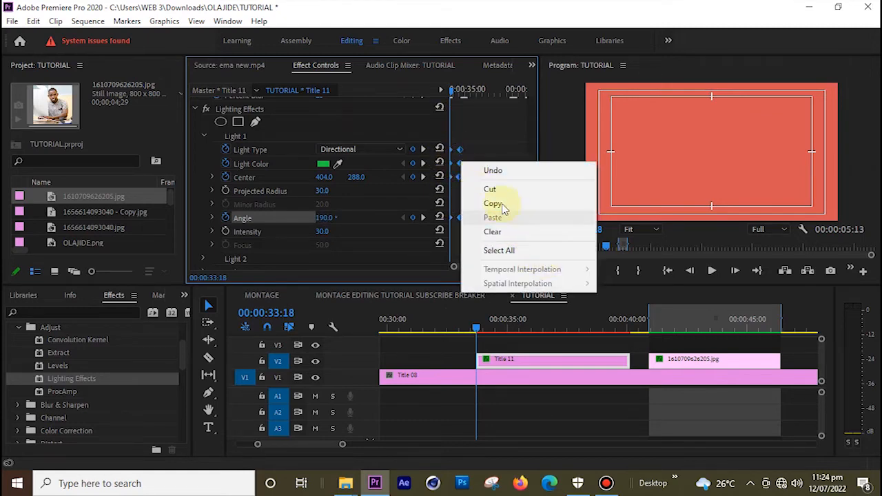
{"action": "left_click", "coordinate": [478, 139]}
{"action": "left_click_drag", "start_coordinate": [478, 138], "coordinate": [460, 177]}
{"action": "right_click", "coordinate": [462, 169]}
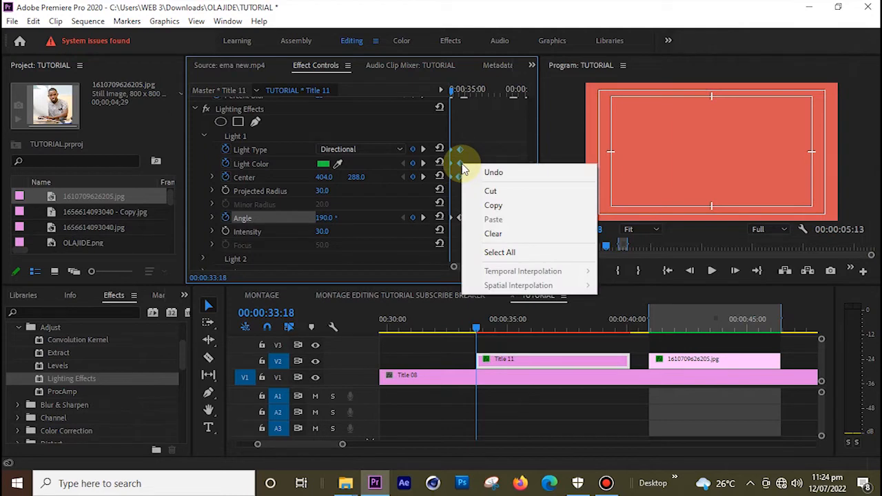
{"action": "left_click", "coordinate": [477, 152]}
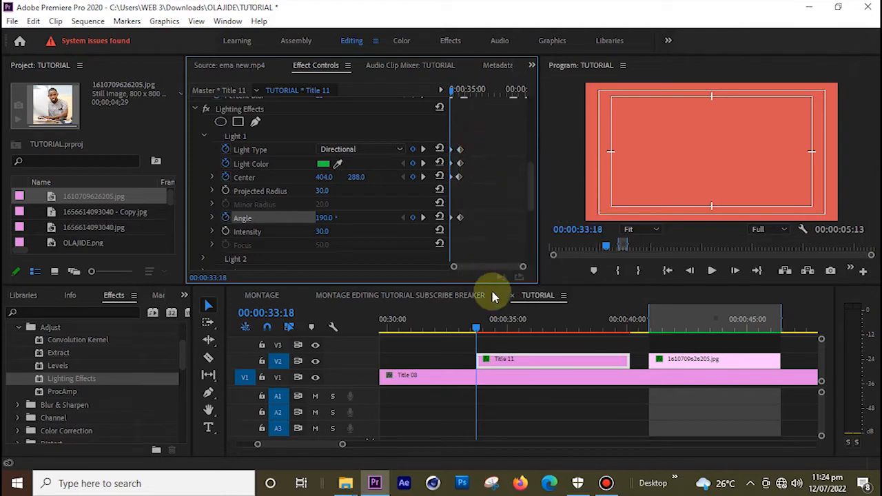
{"action": "left_click_drag", "start_coordinate": [481, 140], "coordinate": [424, 150]}
{"action": "right_click", "coordinate": [463, 152]}
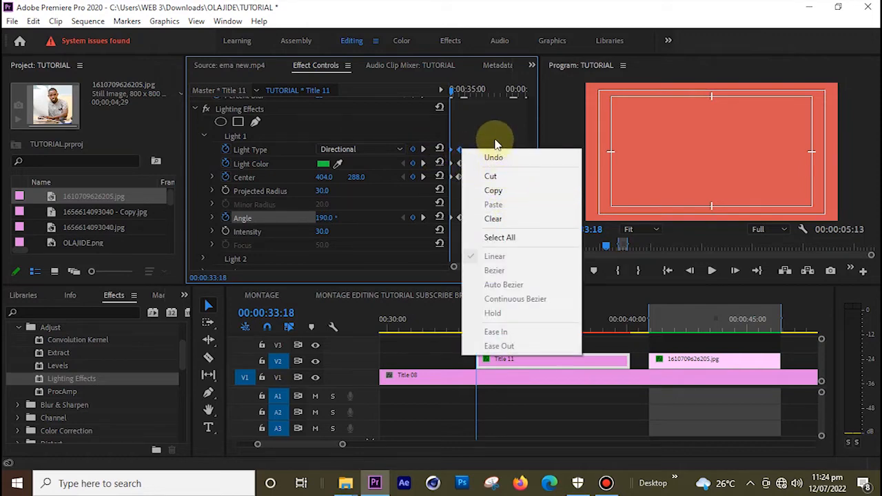
{"action": "left_click", "coordinate": [495, 141]}
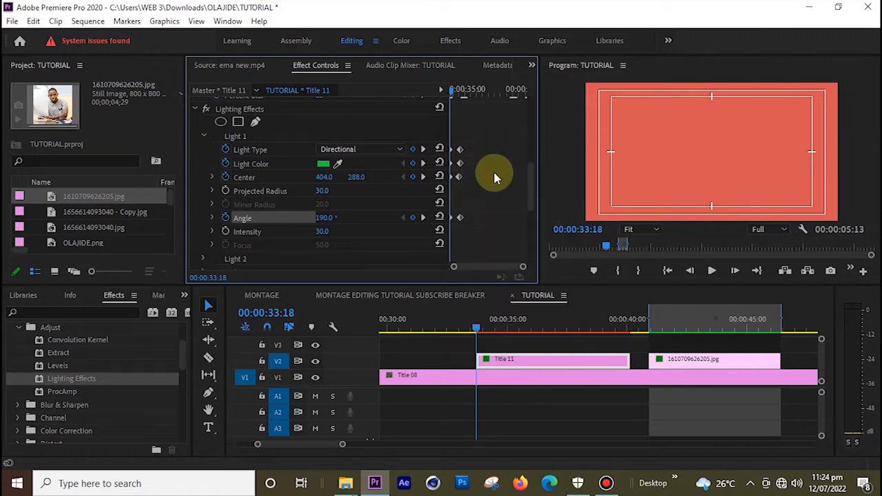
Mark the Title 11 clip's full length as the in-to-out range on the timeline
{"action": "left_click", "coordinate": [477, 329]}
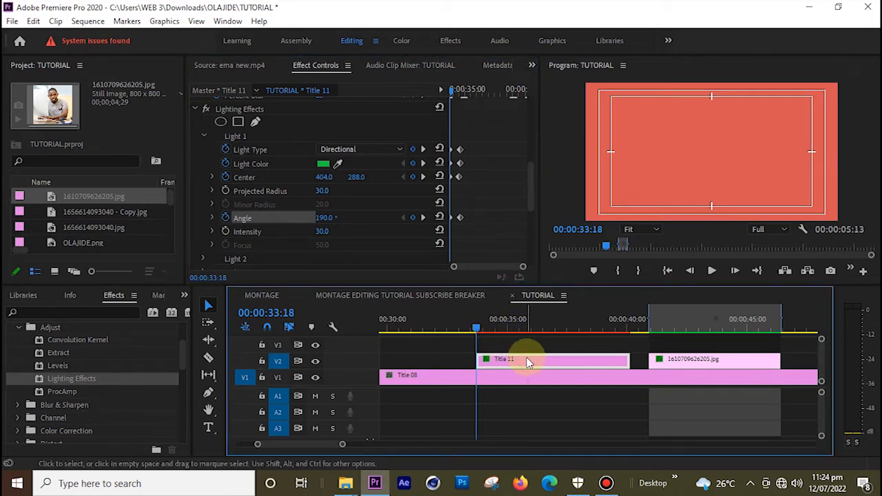
{"action": "key", "text": "x"}
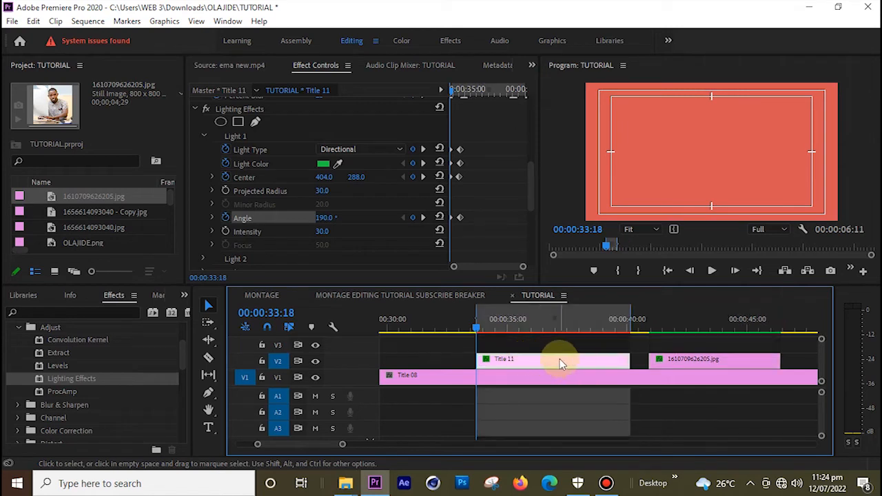
Render the marked in-to-out range of the Title 11 clip and play it back
{"action": "key", "text": "Return"}
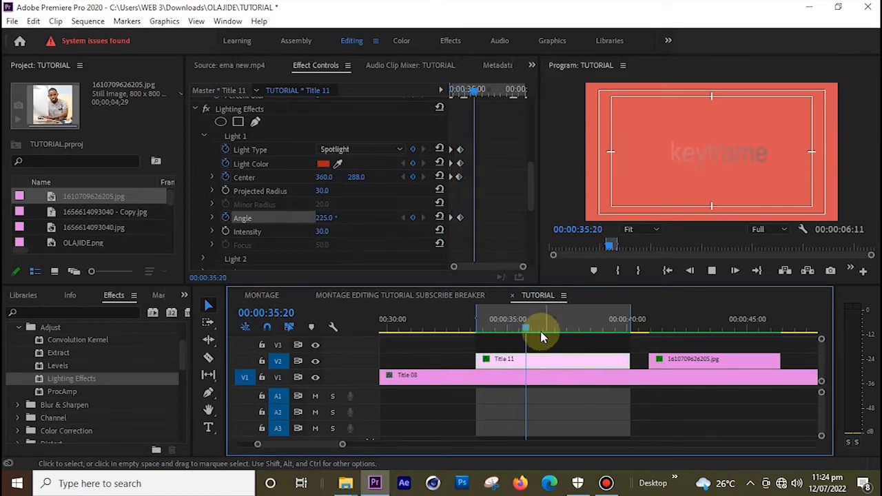
Set Light 1's Light Type to Omni at 00:00:40:01, near the end of the Title 11 clip
{"action": "left_click_drag", "start_coordinate": [481, 330], "coordinate": [626, 355]}
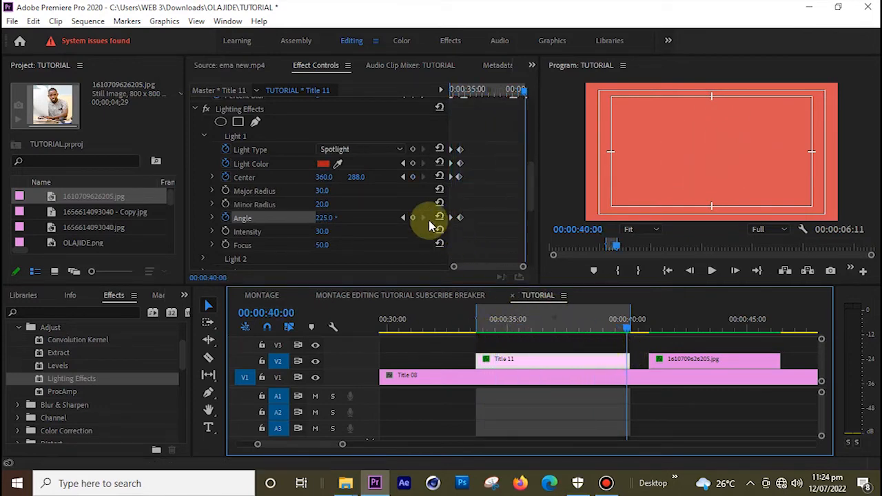
{"action": "left_click_drag", "start_coordinate": [523, 95], "coordinate": [549, 126]}
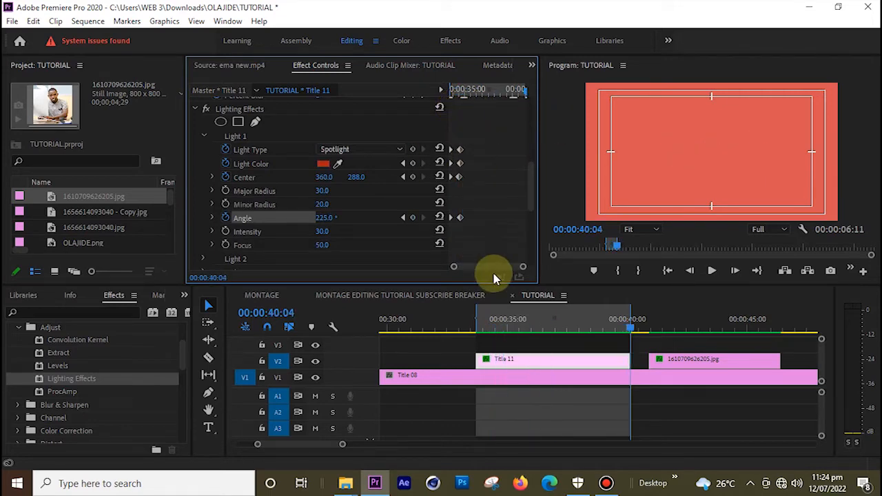
{"action": "left_click_drag", "start_coordinate": [522, 267], "coordinate": [544, 279]}
{"action": "left_click", "coordinate": [628, 329]}
{"action": "left_click_drag", "start_coordinate": [629, 329], "coordinate": [625, 326]}
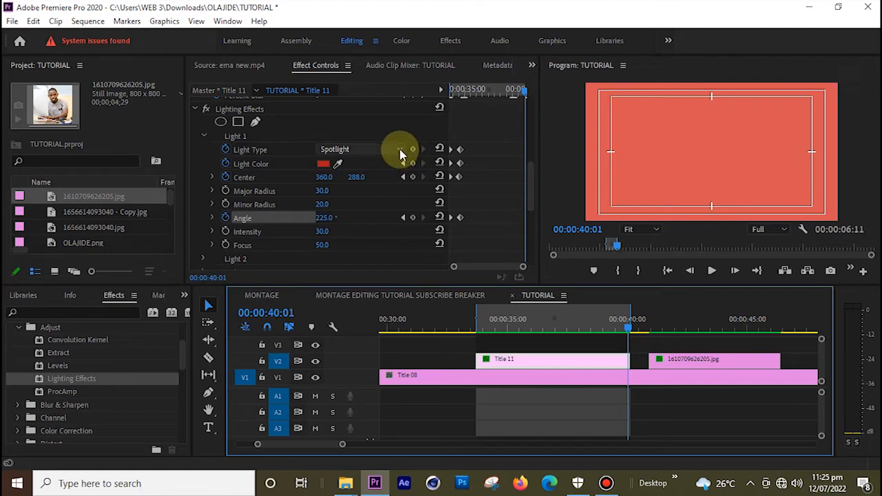
{"action": "left_click", "coordinate": [400, 151]}
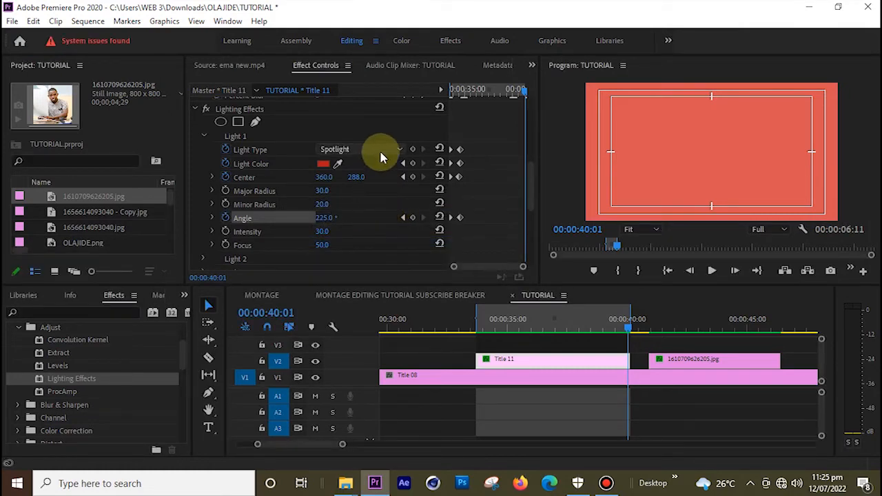
{"action": "left_click", "coordinate": [401, 151]}
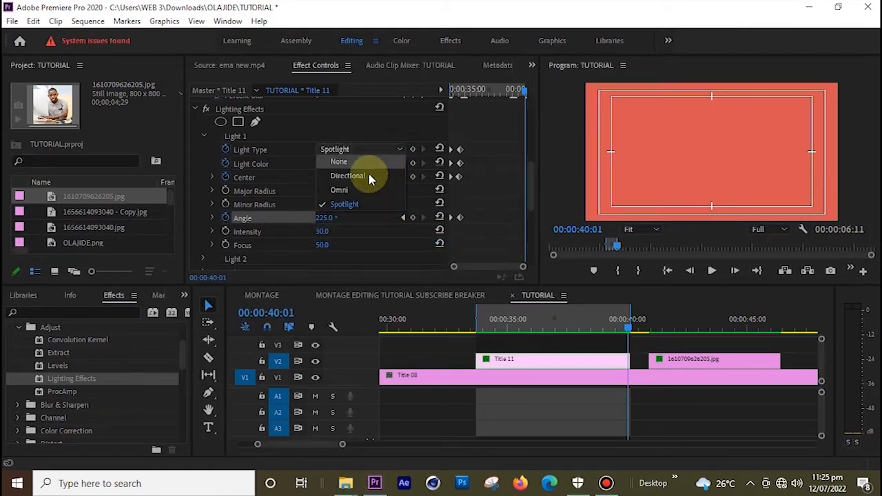
{"action": "left_click", "coordinate": [349, 194]}
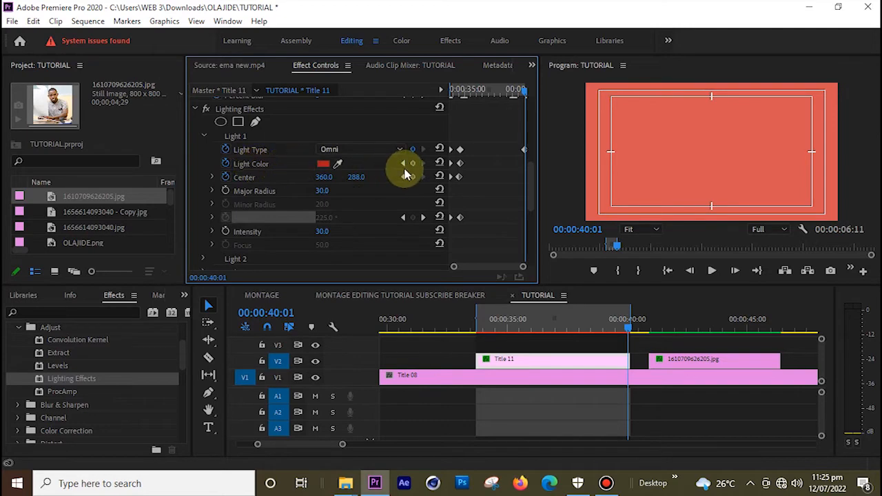
Set Light 1's Light Color to blue (181DE5) at 00:00:40:01
{"action": "left_click", "coordinate": [324, 165]}
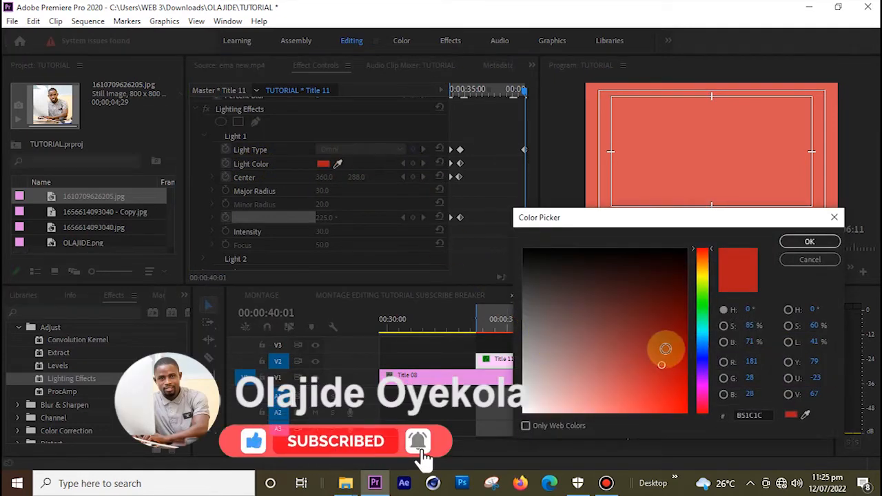
{"action": "left_click", "coordinate": [701, 357]}
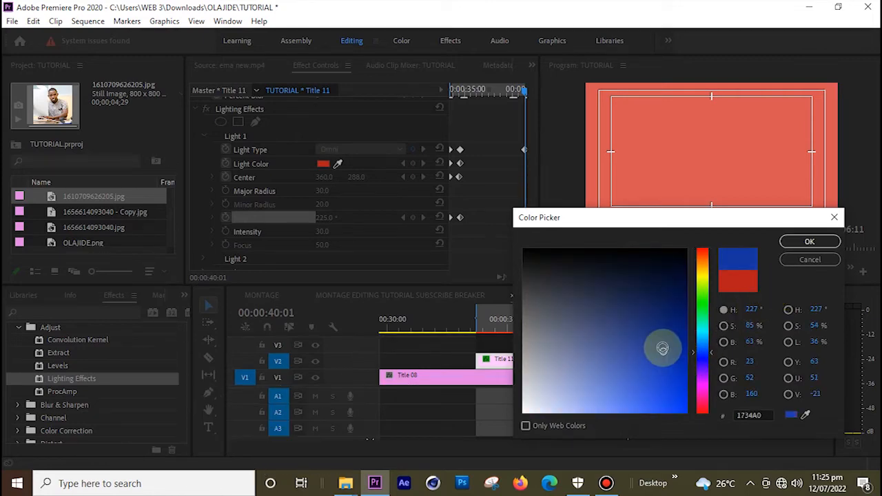
{"action": "left_click", "coordinate": [658, 375]}
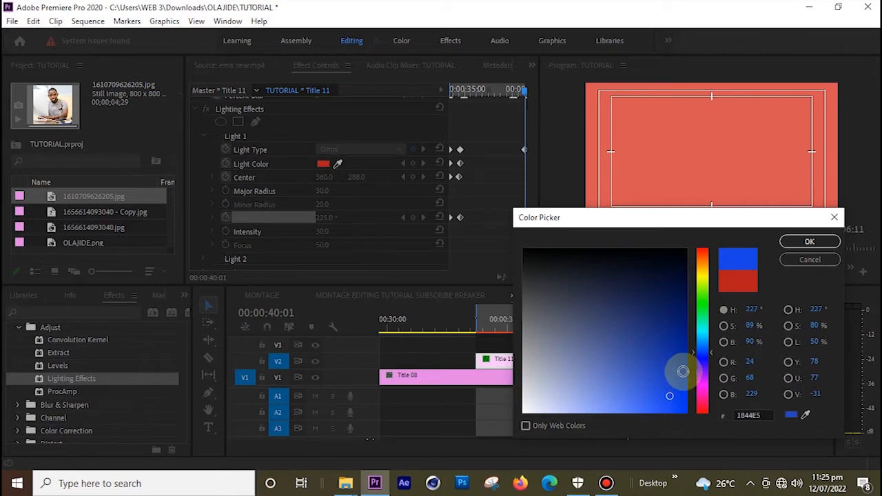
{"action": "left_click", "coordinate": [712, 358]}
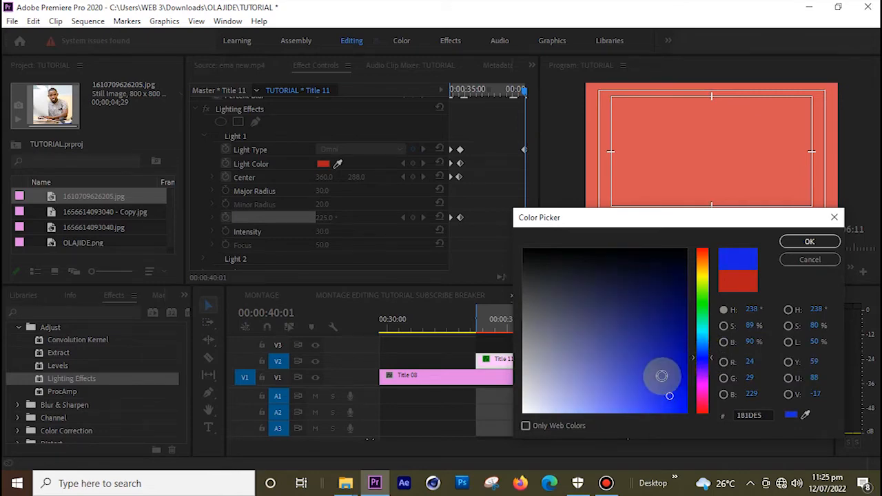
{"action": "left_click", "coordinate": [808, 242]}
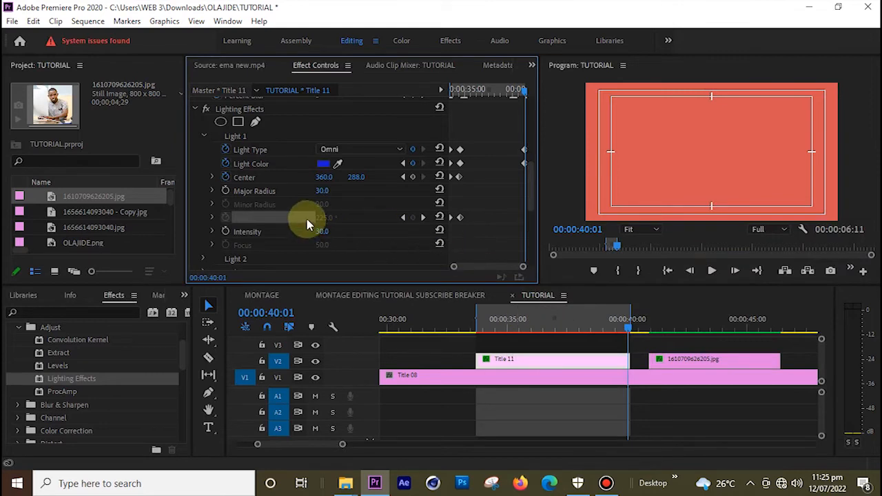
Start keyframing Light 1's Projected Radius at 00:00:33:18, and set its Major Radius to 60.0 at 00:00:40:01
{"action": "scroll", "coordinate": [530, 199], "scroll_direction": "down", "scroll_amount": 2}
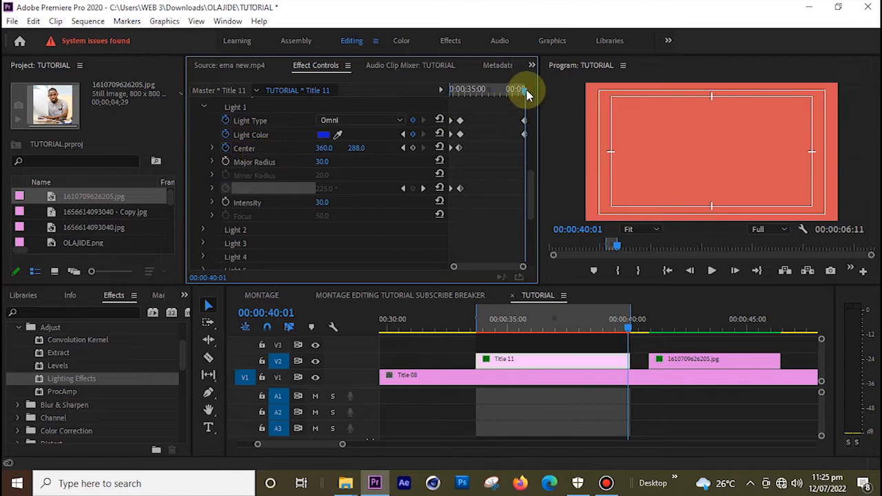
{"action": "left_click_drag", "start_coordinate": [527, 94], "coordinate": [446, 93]}
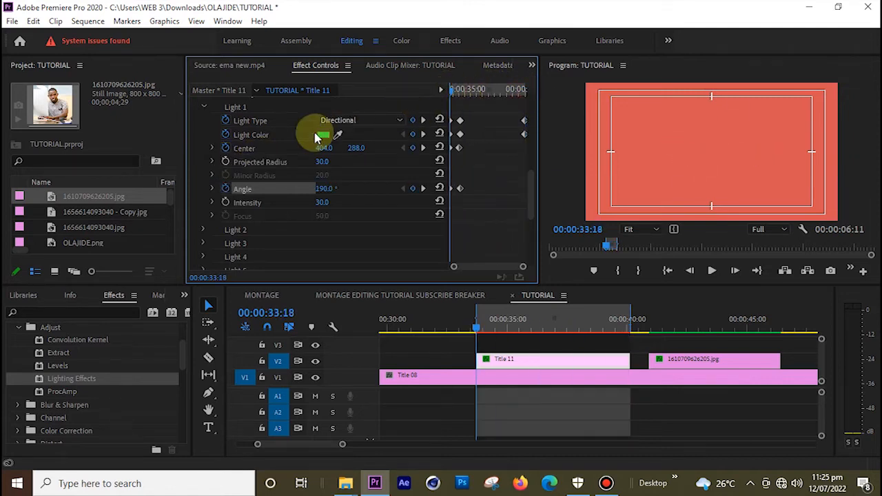
{"action": "mouse_move", "coordinate": [532, 197]}
{"action": "left_mouse_down"}
{"action": "mouse_move", "coordinate": [535, 204]}
{"action": "mouse_move", "coordinate": [532, 180]}
{"action": "mouse_move", "coordinate": [532, 187]}
{"action": "left_mouse_up"}
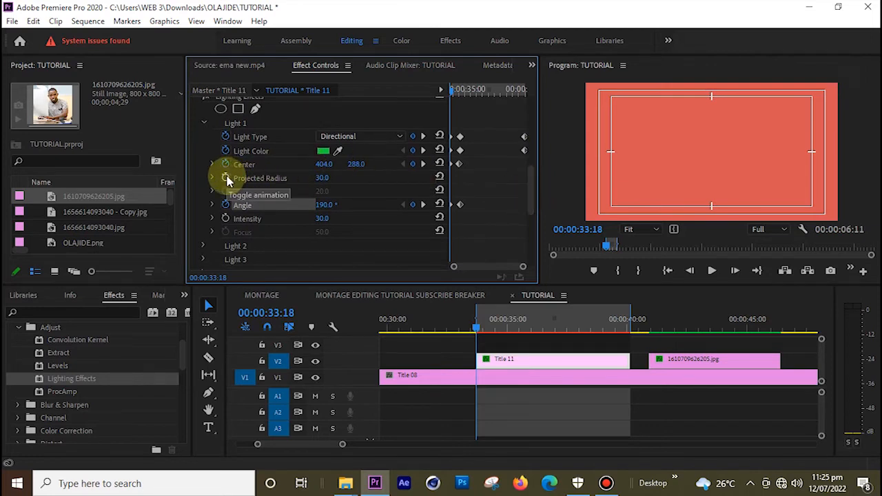
{"action": "left_click_drag", "start_coordinate": [448, 95], "coordinate": [528, 108]}
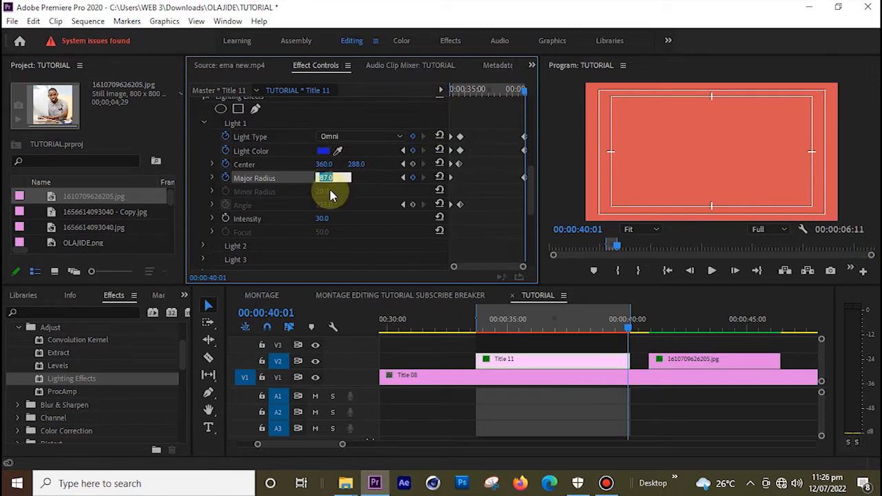
{"action": "left_click", "coordinate": [331, 197]}
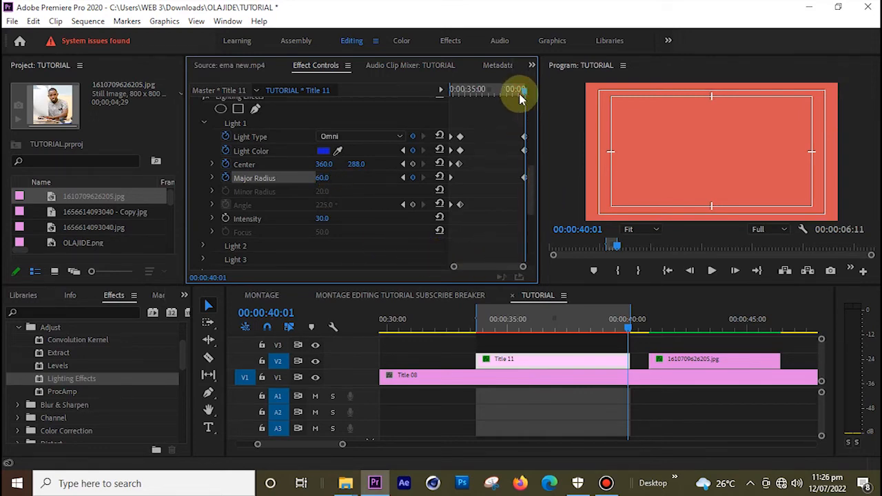
Start keyframing Light 1's Intensity at 00:00:33:18, and set it to 45.0 at 00:00:40:04
{"action": "left_click_drag", "start_coordinate": [518, 94], "coordinate": [449, 95]}
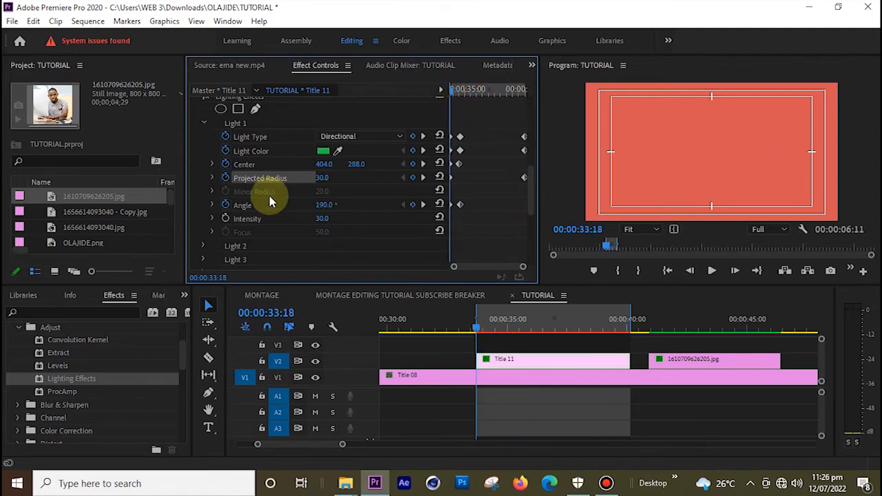
{"action": "left_click", "coordinate": [225, 219]}
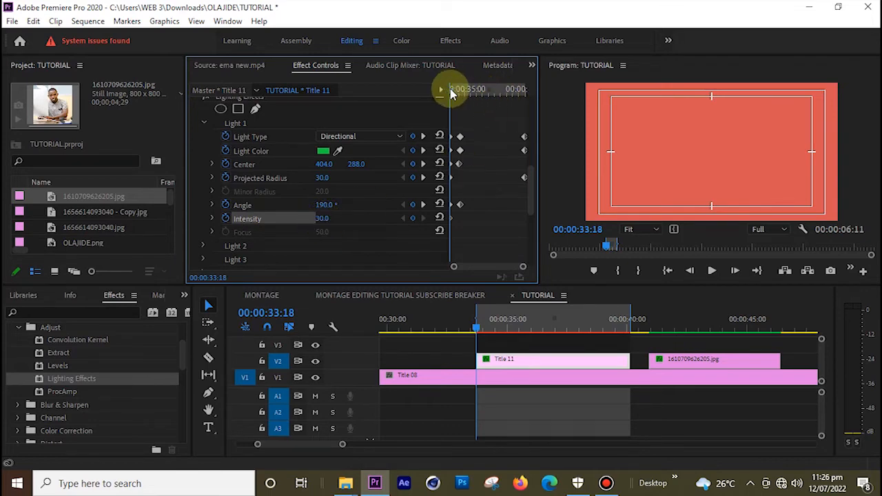
{"action": "left_click_drag", "start_coordinate": [450, 93], "coordinate": [528, 89]}
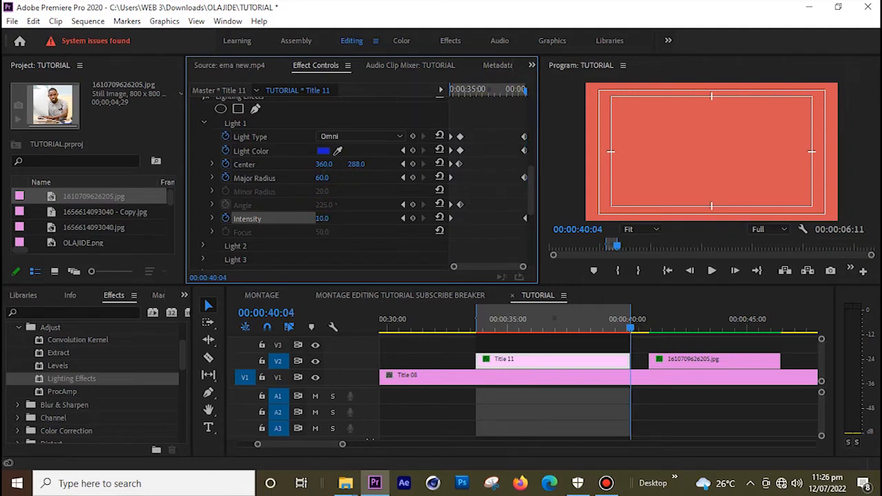
{"action": "left_click_drag", "start_coordinate": [322, 218], "coordinate": [336, 218]}
{"action": "left_click", "coordinate": [329, 219]}
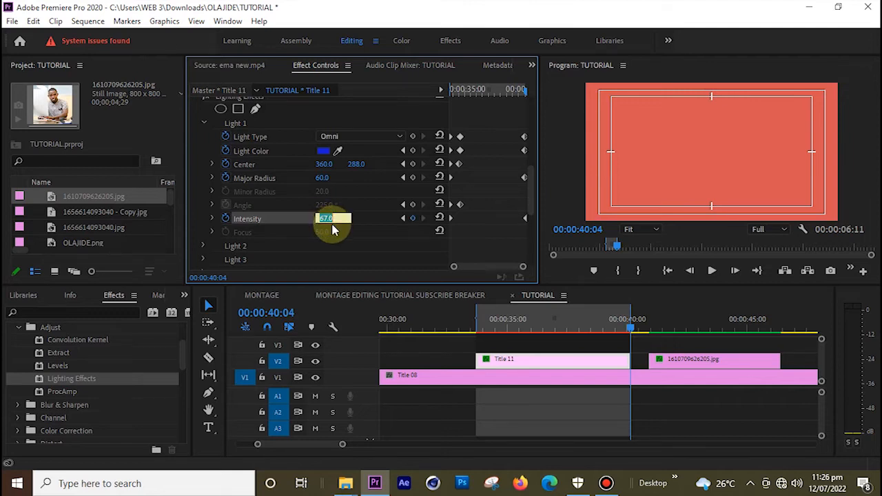
{"action": "type", "text": "45"}
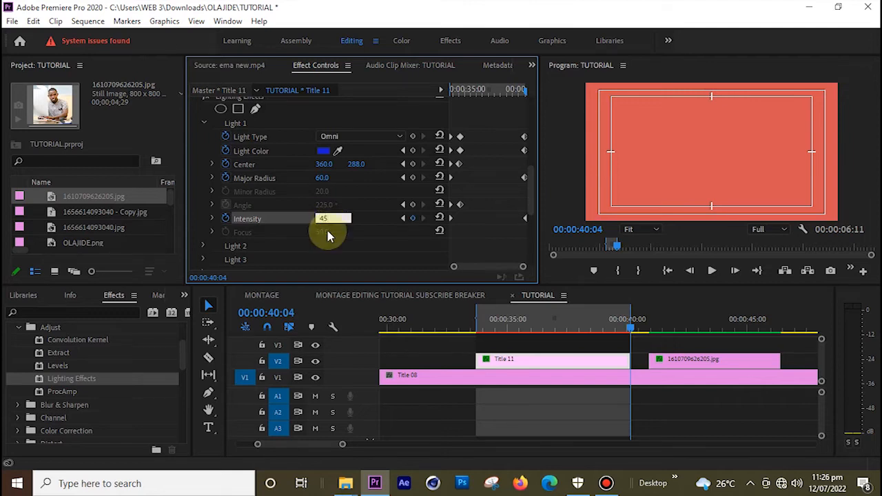
{"action": "key", "text": "Return"}
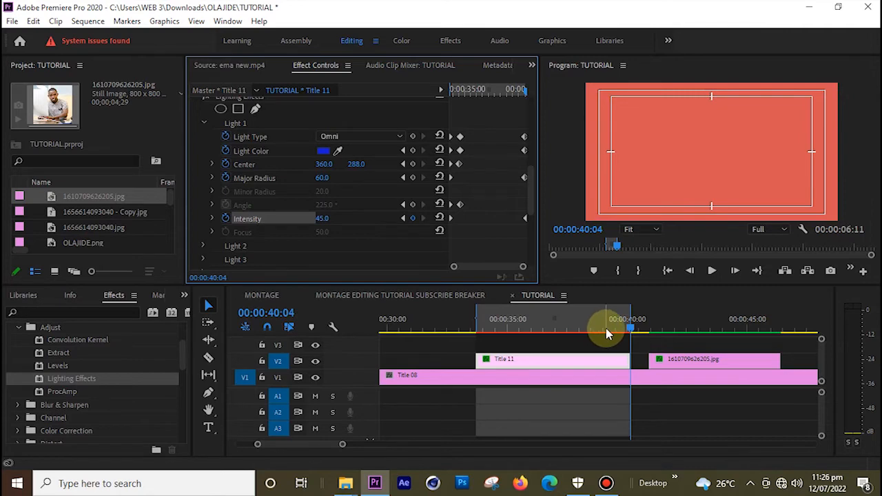
Play the Title 11 clip from its start several times to review the animated lighting
{"action": "left_click_drag", "start_coordinate": [606, 334], "coordinate": [476, 330]}
{"action": "key", "text": "space"}
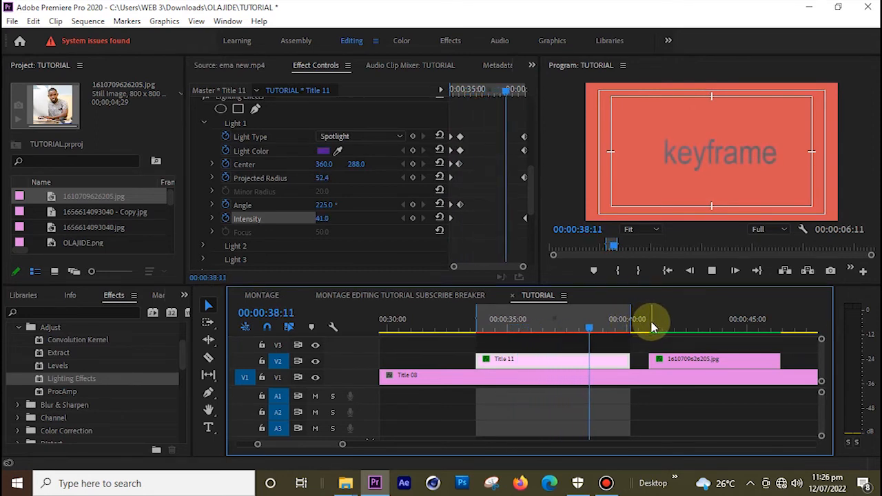
{"action": "key", "text": "space"}
{"action": "left_click_drag", "start_coordinate": [605, 329], "coordinate": [487, 332]}
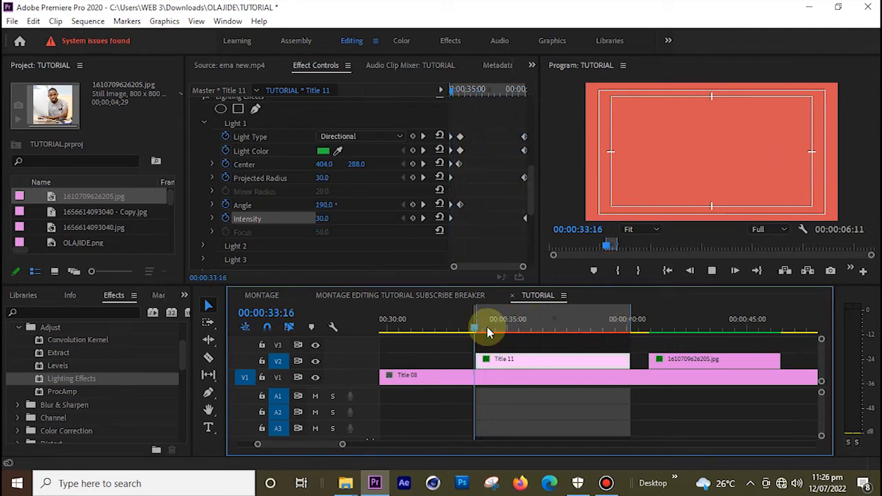
{"action": "key", "text": "space"}
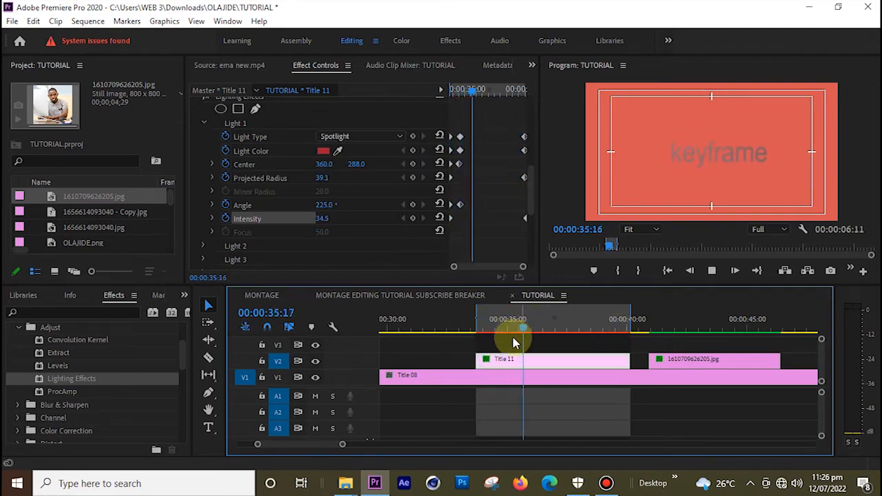
{"action": "left_click_drag", "start_coordinate": [486, 327], "coordinate": [476, 322]}
{"action": "key", "text": "space"}
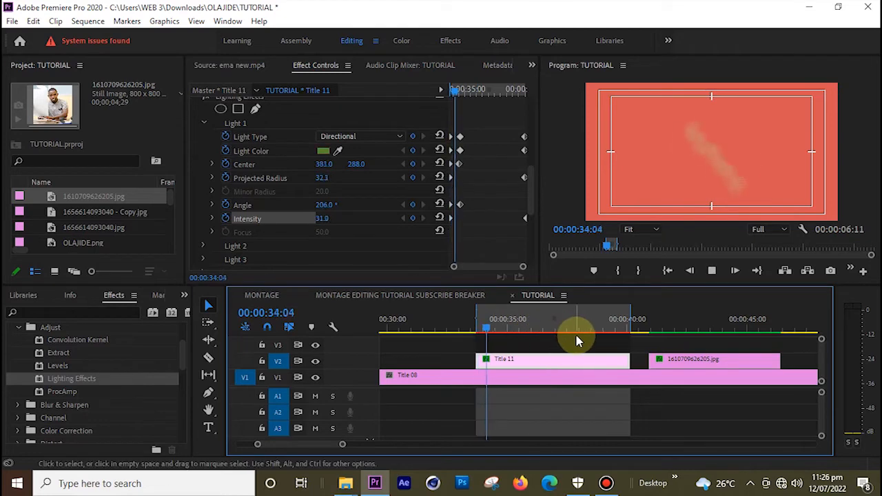
{"action": "key", "text": "space"}
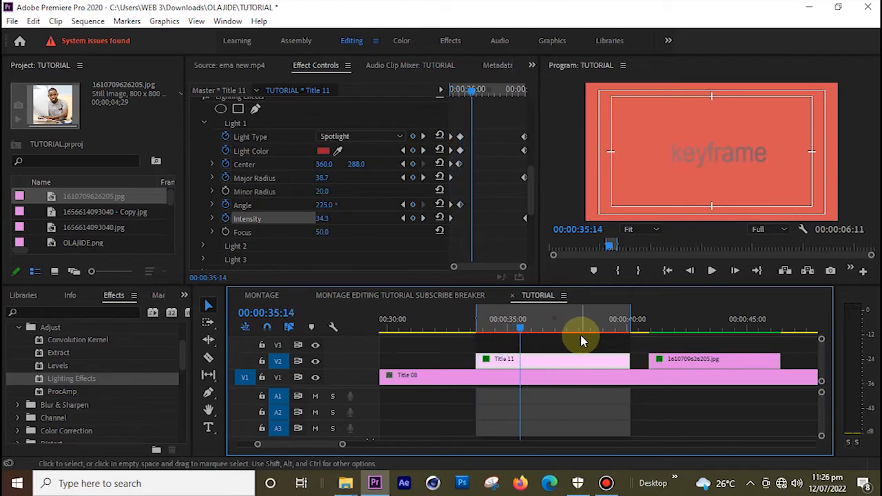
Render the Title 11 range again with the new light keyframes and watch the result
{"action": "key", "text": "Return"}
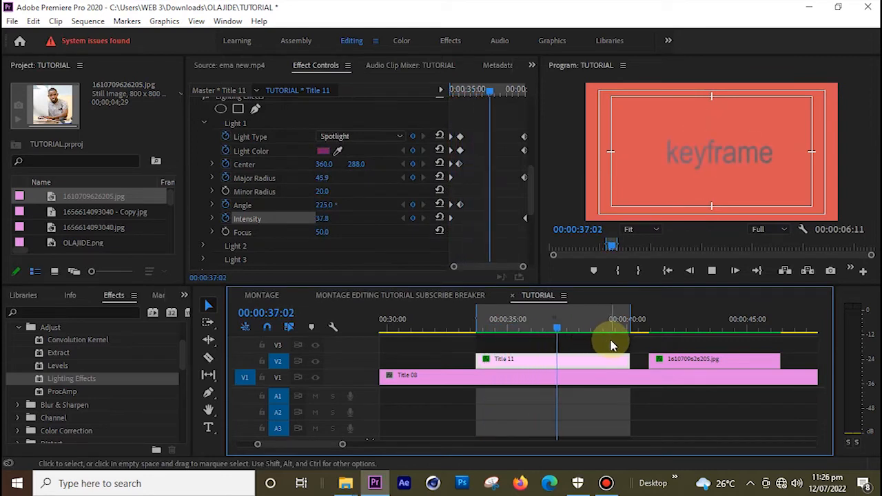
{"action": "key", "text": "space"}
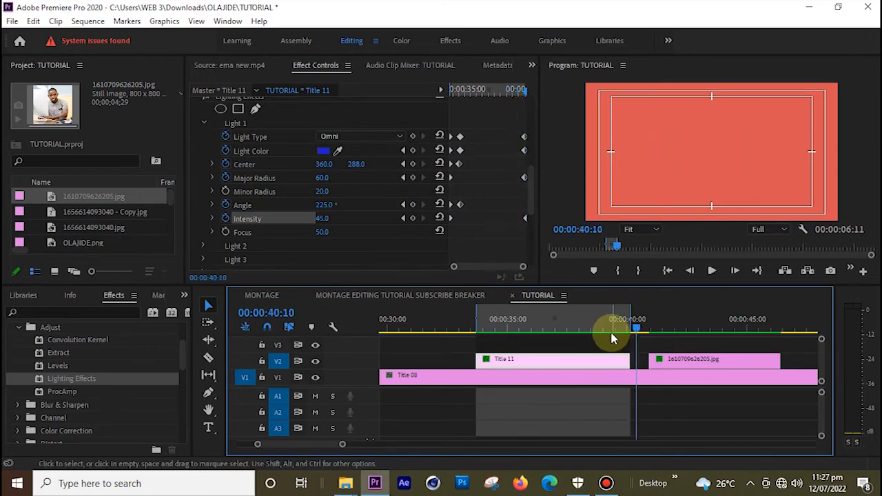
At 00:00:37:04, set Light 1's Light Color to white and its Light Type to Directional
{"action": "left_click_drag", "start_coordinate": [612, 333], "coordinate": [627, 331]}
{"action": "left_click_drag", "start_coordinate": [524, 89], "coordinate": [491, 92]}
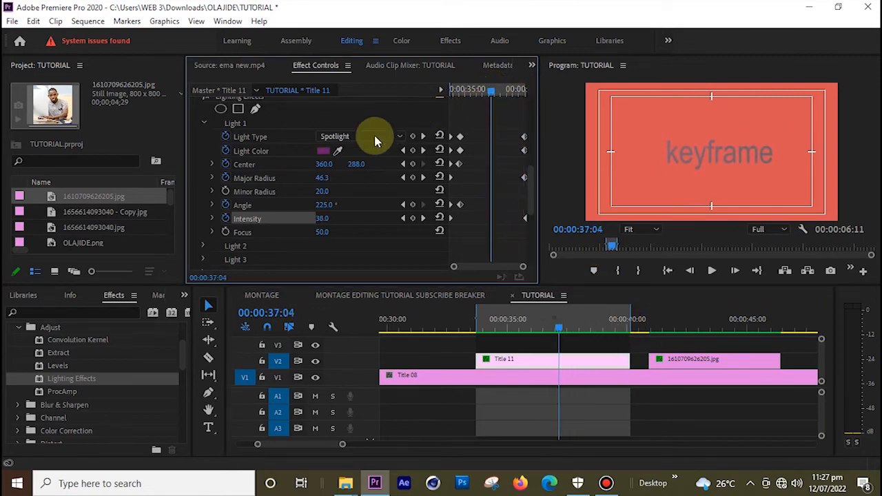
{"action": "left_click", "coordinate": [324, 153]}
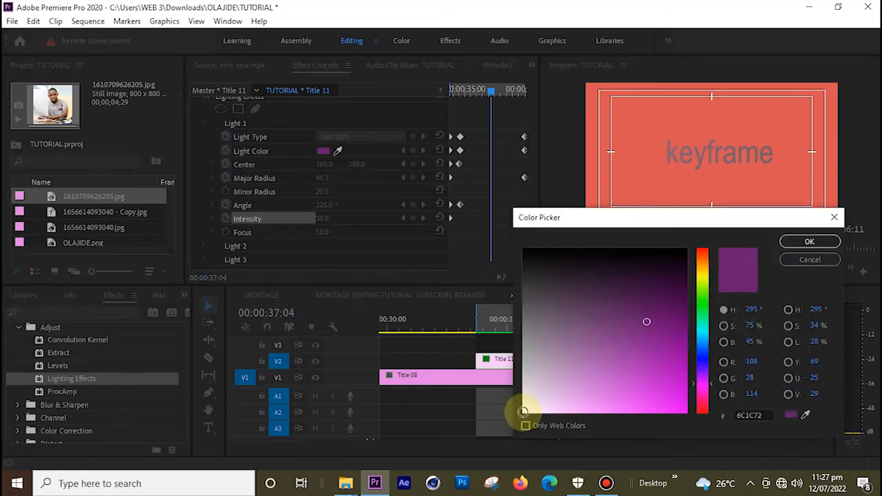
{"action": "left_click", "coordinate": [522, 412]}
{"action": "left_click", "coordinate": [792, 242]}
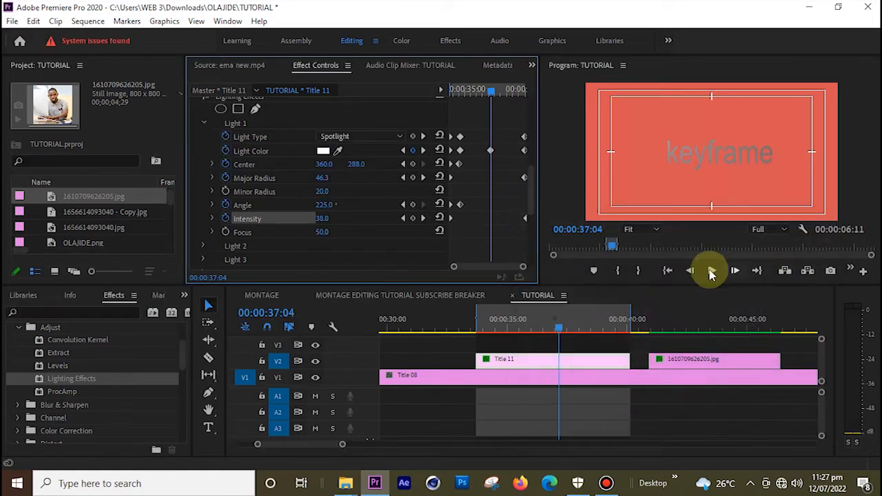
{"action": "left_click", "coordinate": [399, 137]}
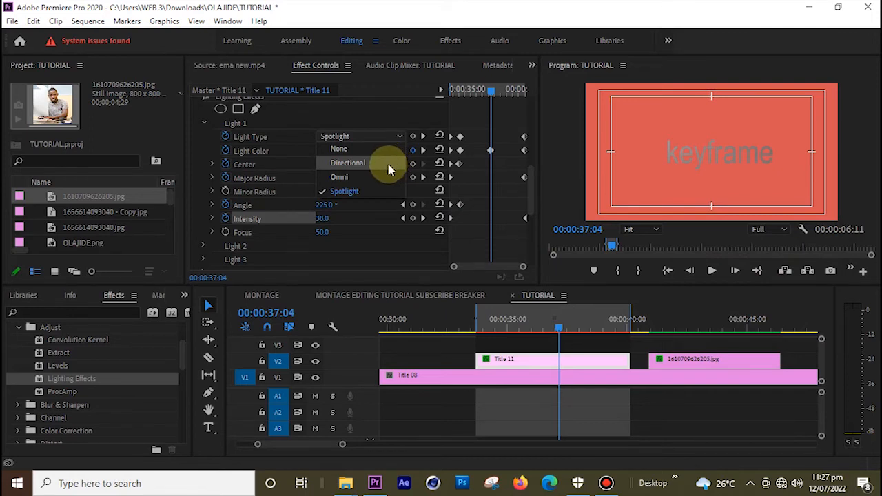
{"action": "left_click", "coordinate": [388, 166]}
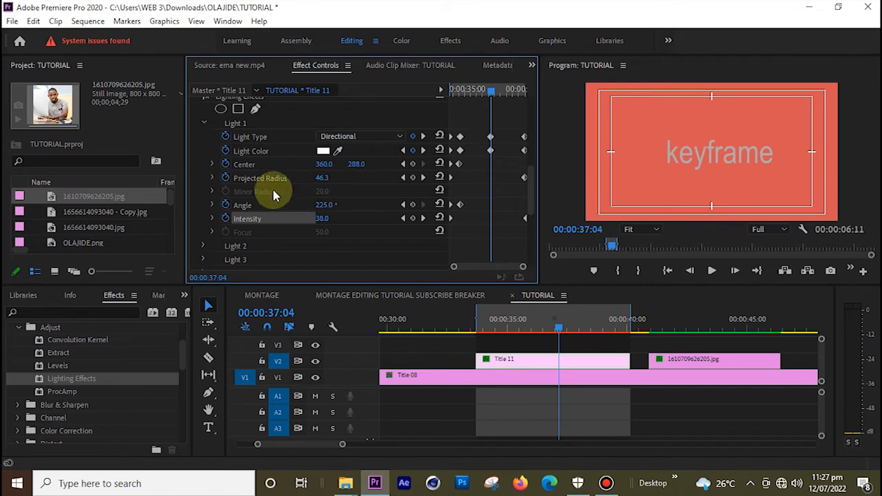
Set Light 1's Light Type to Spotlight at 00:00:37:04 and compare it with the start of the Title 11 clip
{"action": "left_click", "coordinate": [384, 136]}
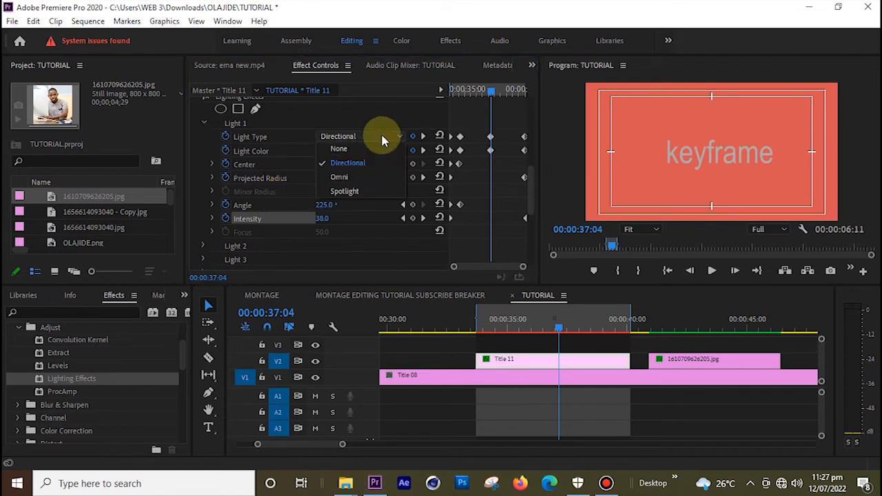
{"action": "left_click", "coordinate": [364, 192]}
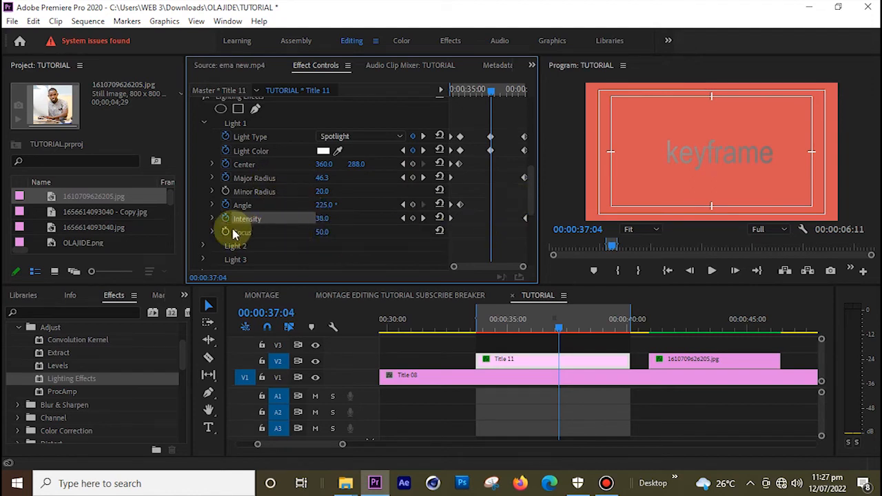
{"action": "left_click_drag", "start_coordinate": [492, 92], "coordinate": [441, 92]}
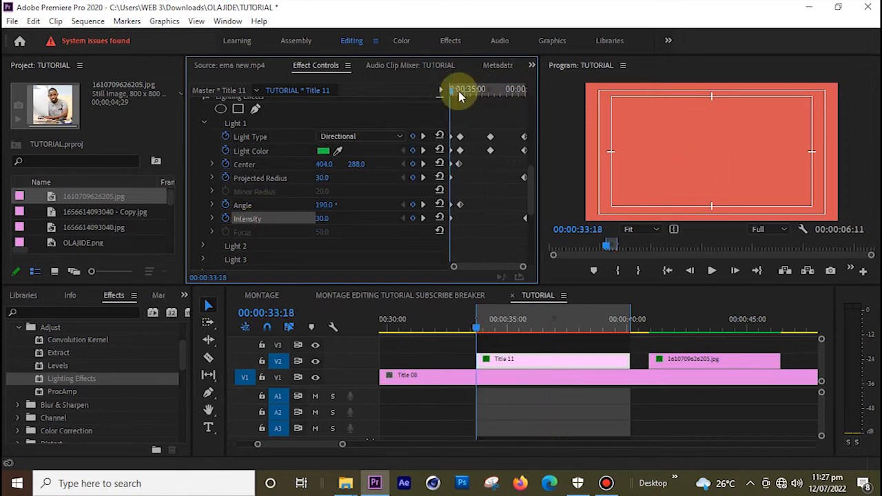
{"action": "left_click_drag", "start_coordinate": [457, 88], "coordinate": [491, 92]}
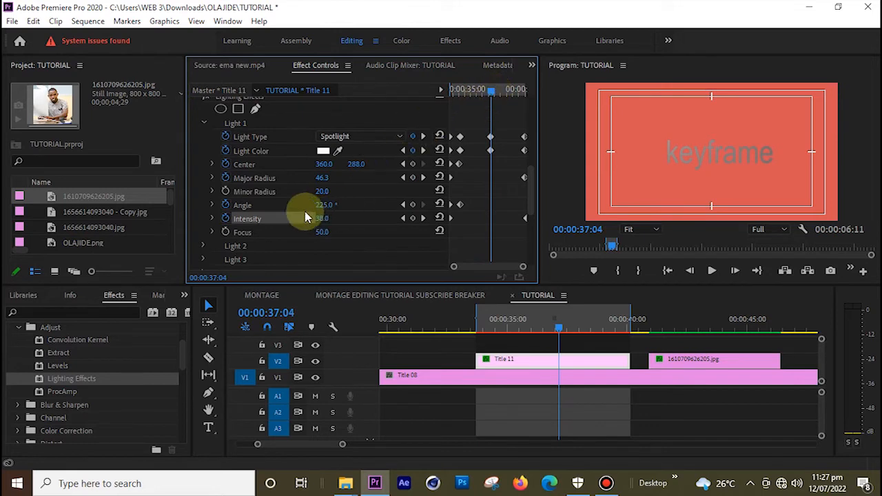
Keyframe Light 1's Minor Radius at 56.0 at 00:00:37:04 and 46.0 at 00:00:37:05, with Major Radius 56.0 at 00:00:37:04
{"action": "left_click", "coordinate": [226, 192]}
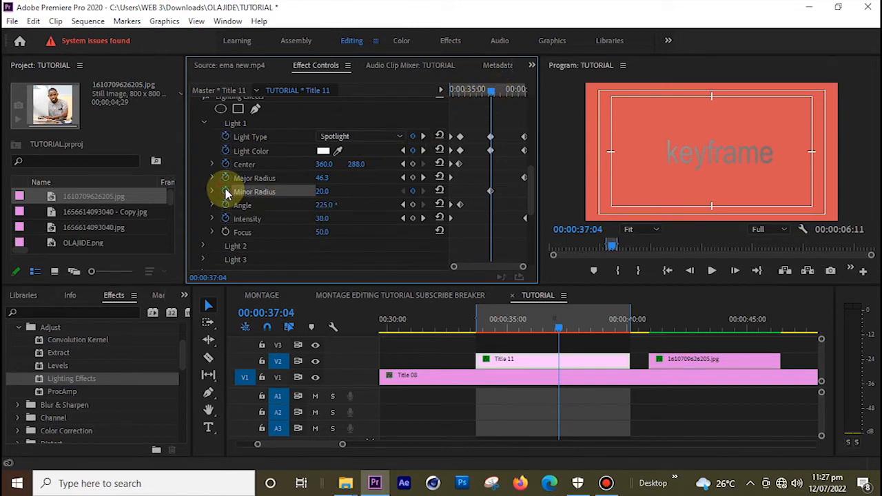
{"action": "mouse_move", "coordinate": [322, 192]}
{"action": "left_mouse_down"}
{"action": "mouse_move", "coordinate": [345, 192]}
{"action": "mouse_move", "coordinate": [334, 186]}
{"action": "left_mouse_up"}
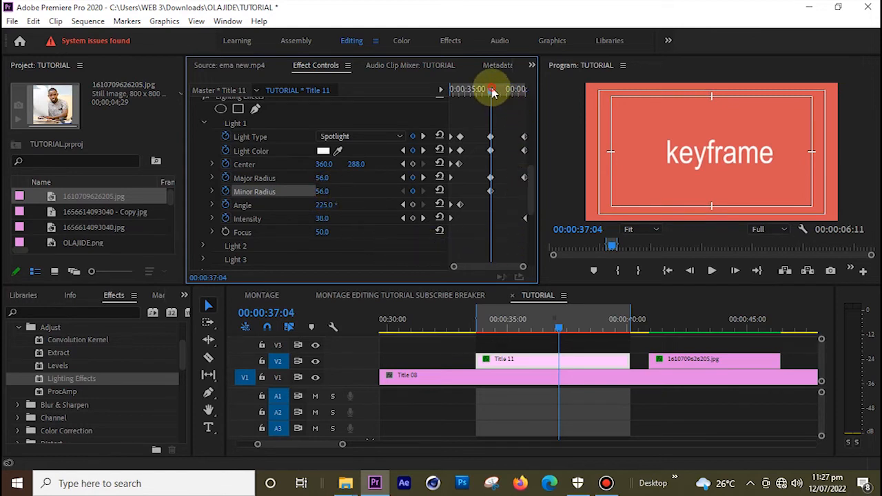
{"action": "mouse_move", "coordinate": [492, 91]}
{"action": "left_mouse_down"}
{"action": "mouse_move", "coordinate": [452, 93]}
{"action": "mouse_move", "coordinate": [505, 96]}
{"action": "mouse_move", "coordinate": [495, 95]}
{"action": "left_mouse_up"}
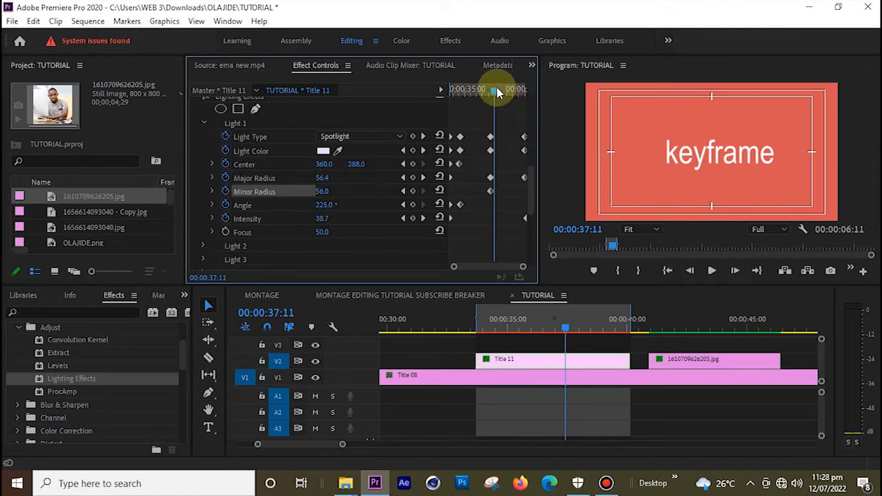
{"action": "left_click_drag", "start_coordinate": [496, 90], "coordinate": [491, 89]}
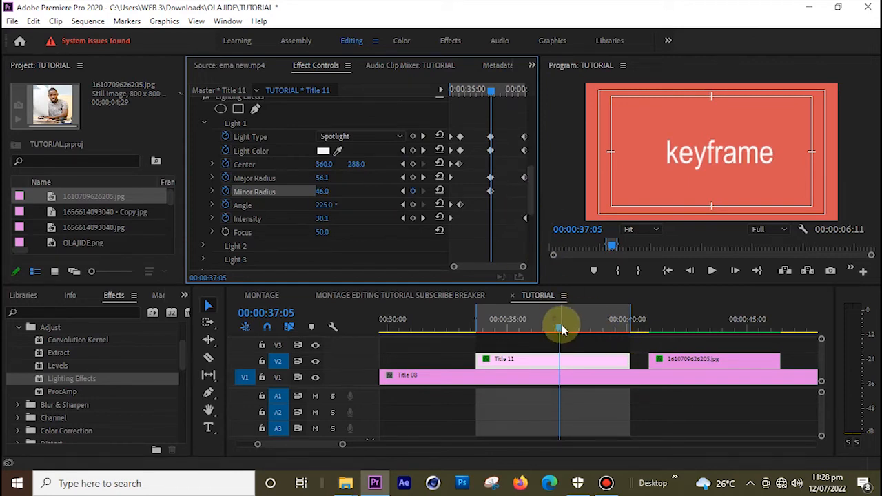
Render the Title 11 range with the spotlight keyframes and replay it from the clip's start
{"action": "key", "text": "Return"}
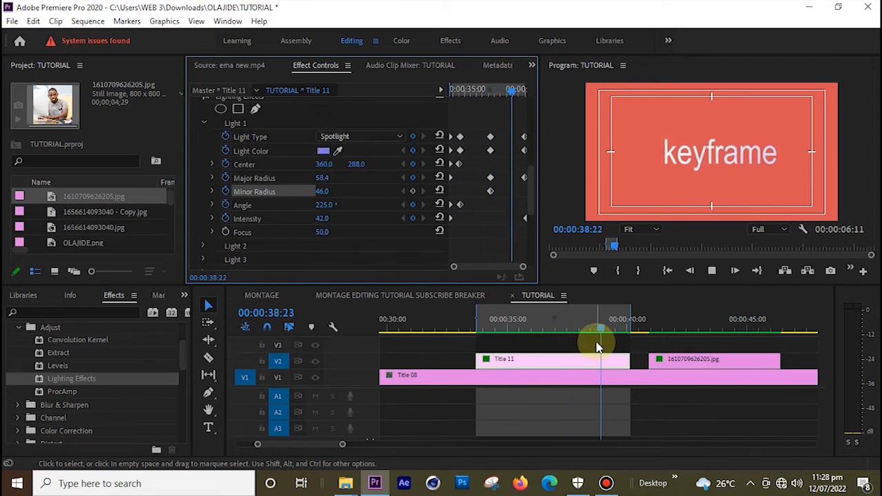
{"action": "left_click_drag", "start_coordinate": [544, 321], "coordinate": [473, 333]}
{"action": "key", "text": "space"}
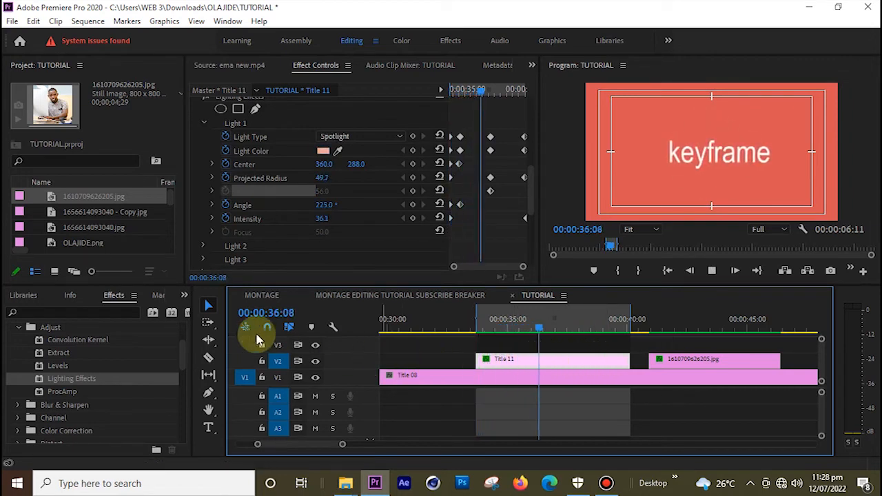
Apply the Lens Flare effect to the 1610709626205.jpg clip on V2
{"action": "left_click", "coordinate": [85, 340]}
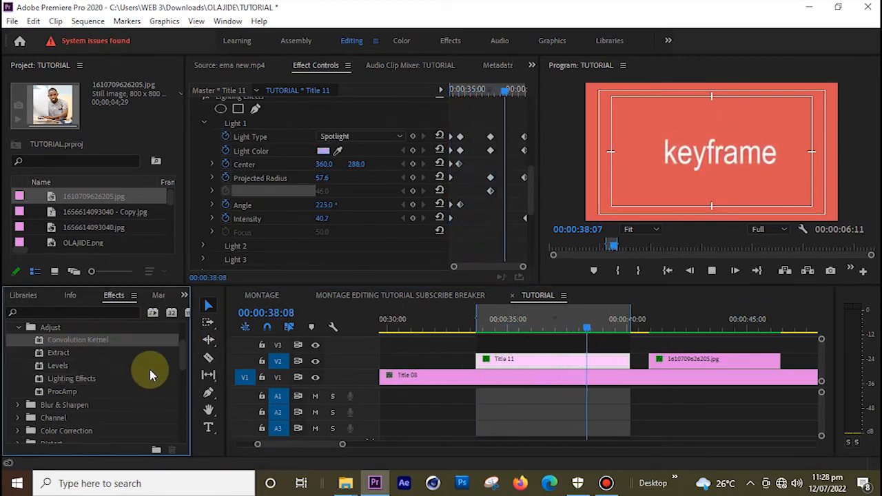
{"action": "scroll", "coordinate": [184, 359], "scroll_direction": "down", "scroll_amount": 2}
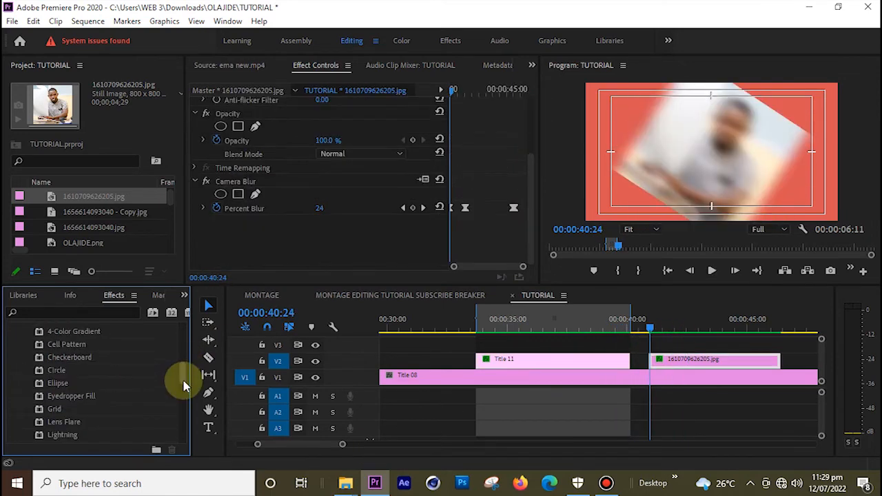
{"action": "scroll", "coordinate": [185, 386], "scroll_direction": "down", "scroll_amount": 2}
{"action": "left_click", "coordinate": [68, 403]}
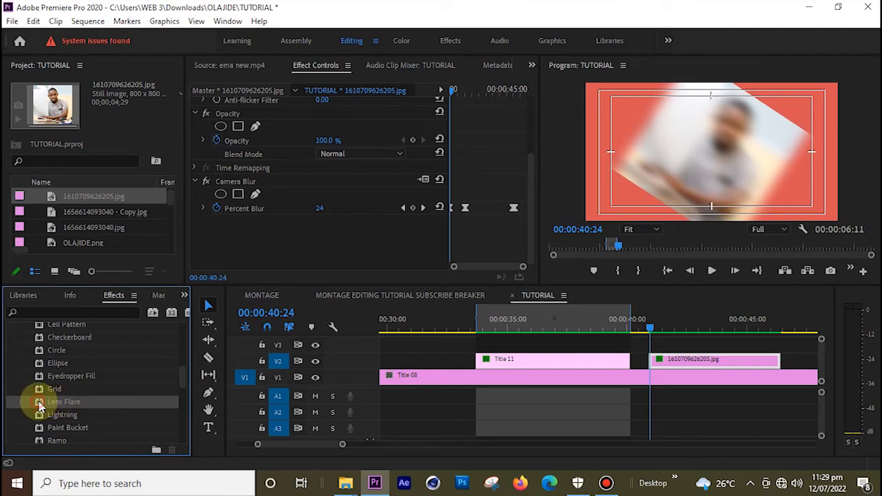
{"action": "left_click_drag", "start_coordinate": [39, 407], "coordinate": [667, 363]}
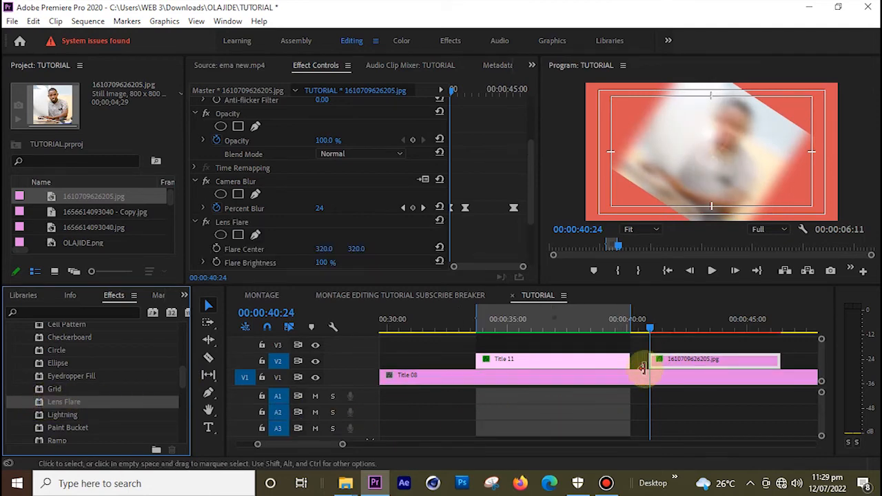
Keyframe the Flare Center at 320.0, 320.0 at 00:00:42:13 and at 320.0, 183.0 at 00:00:40:23
{"action": "scroll", "coordinate": [527, 193], "scroll_direction": "up", "scroll_amount": 3}
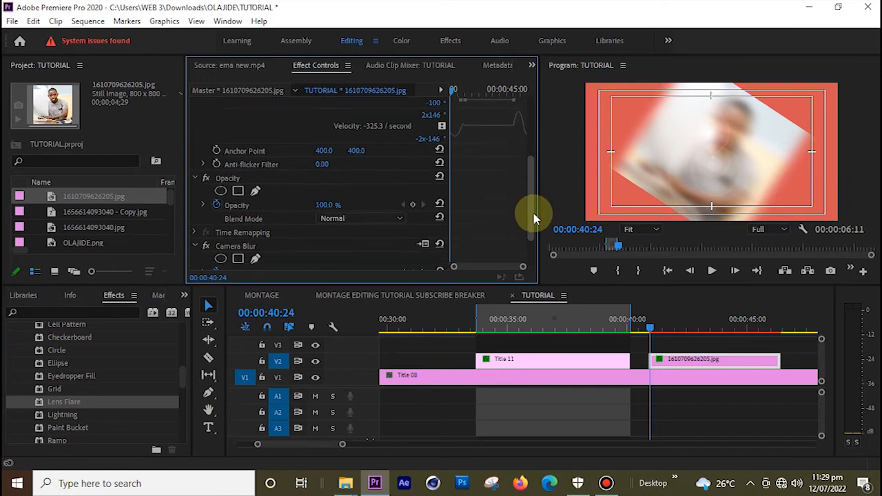
{"action": "scroll", "coordinate": [534, 219], "scroll_direction": "down", "scroll_amount": 2}
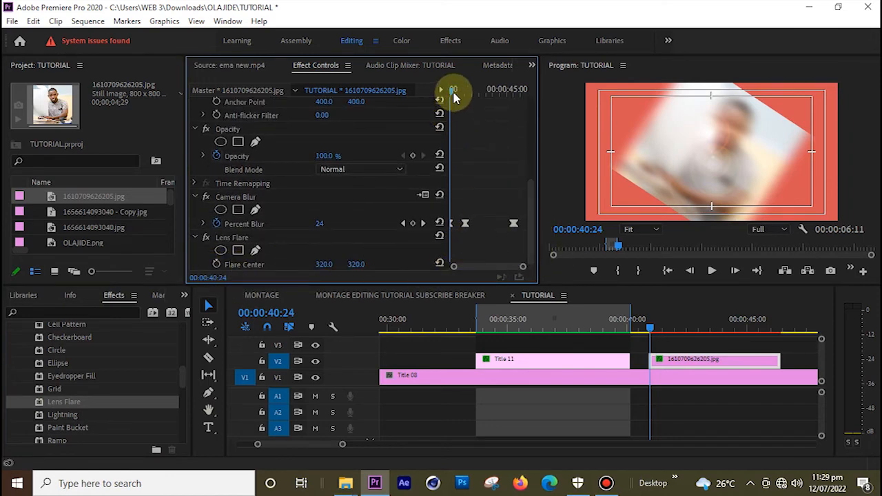
{"action": "left_click_drag", "start_coordinate": [453, 90], "coordinate": [476, 98]}
{"action": "left_click", "coordinate": [218, 262]}
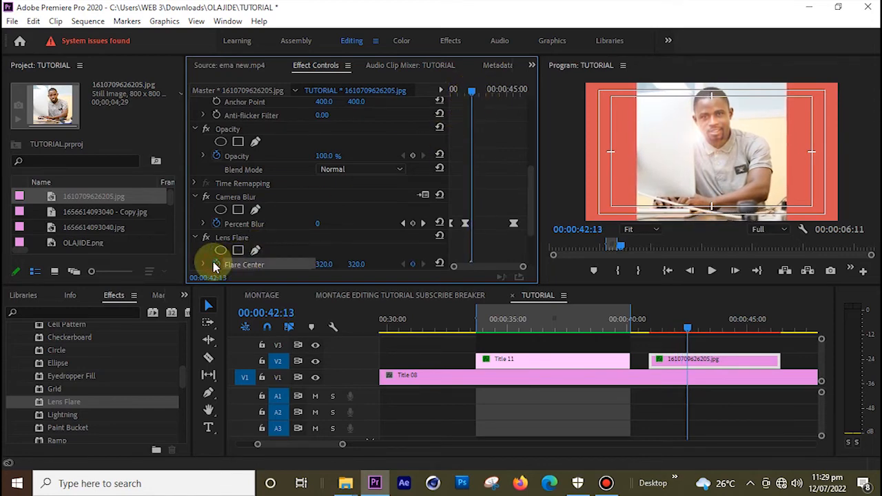
{"action": "left_click_drag", "start_coordinate": [528, 216], "coordinate": [531, 239]}
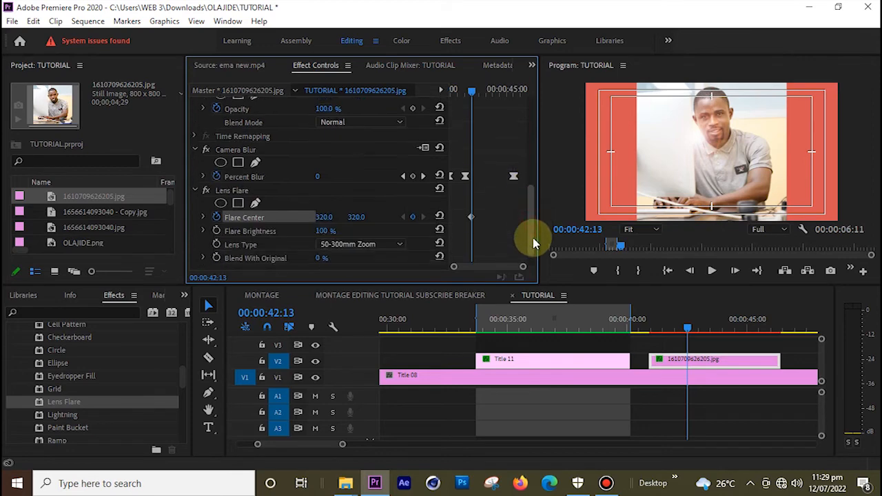
{"action": "left_click_drag", "start_coordinate": [480, 93], "coordinate": [445, 88]}
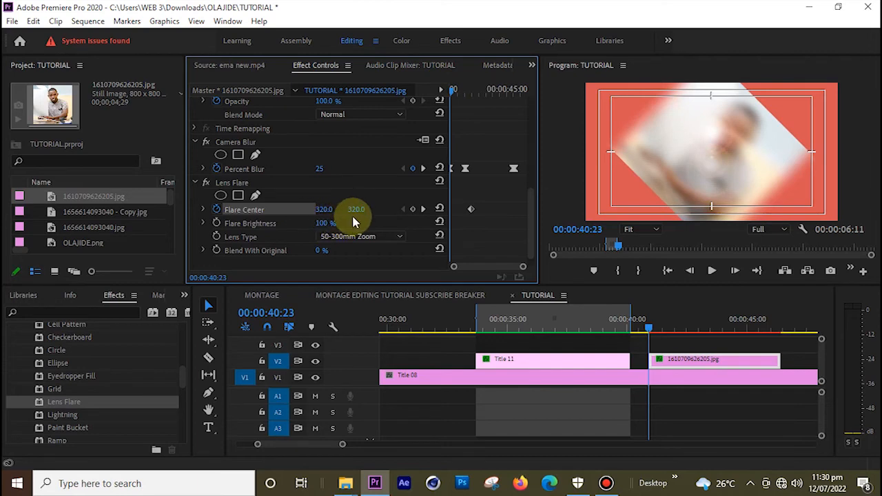
{"action": "left_click_drag", "start_coordinate": [354, 209], "coordinate": [329, 208]}
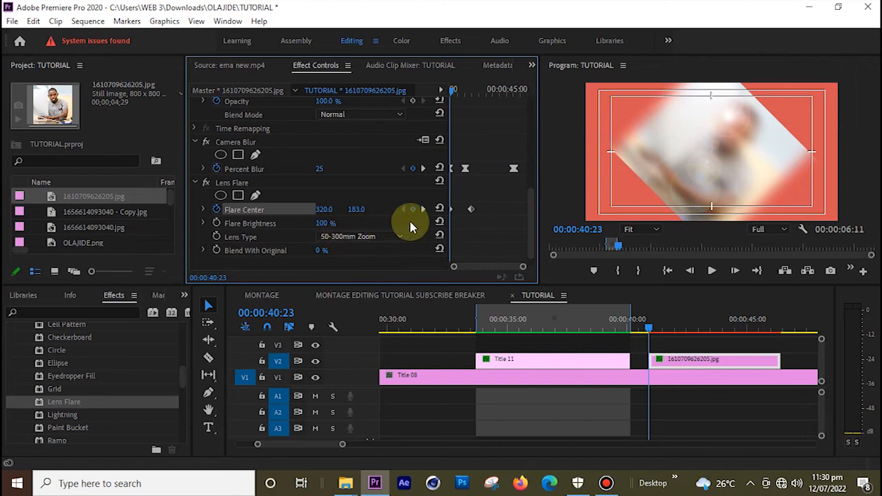
Keyframe the Flare Brightness at 100% at 00:00:42:12 and at 70% at 00:00:40:23
{"action": "left_click_drag", "start_coordinate": [456, 91], "coordinate": [474, 95]}
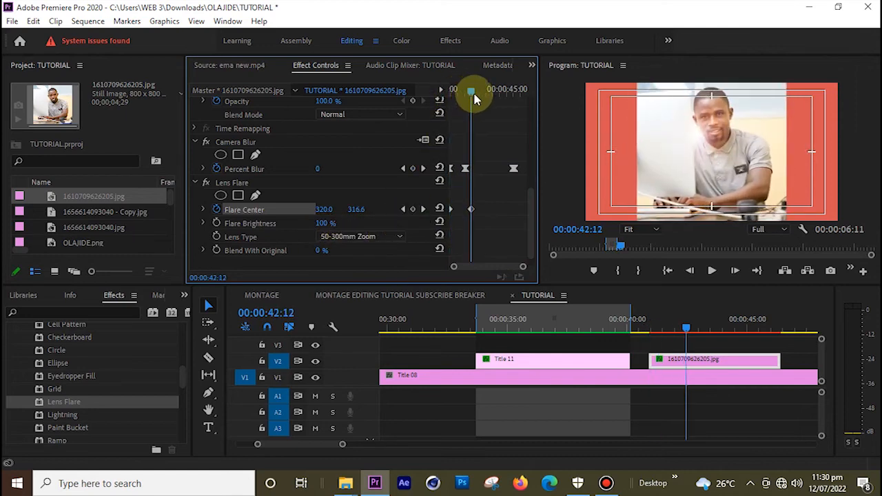
{"action": "left_click", "coordinate": [215, 222]}
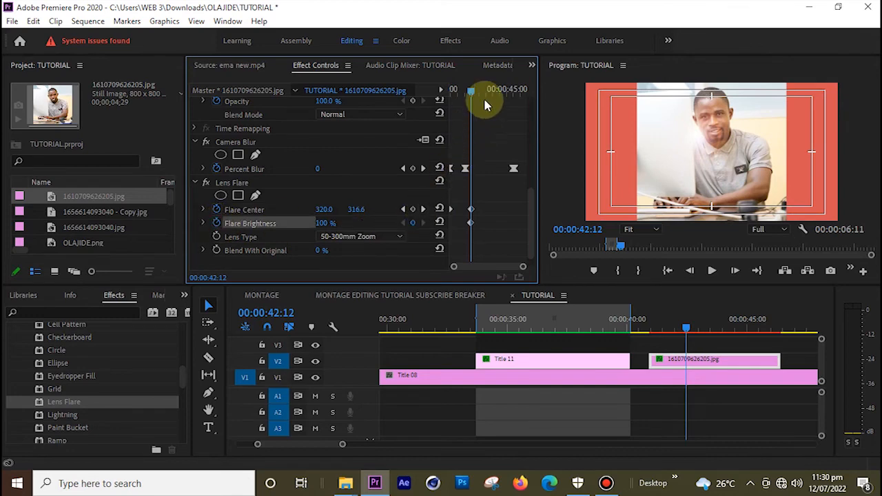
{"action": "left_click_drag", "start_coordinate": [468, 97], "coordinate": [446, 96]}
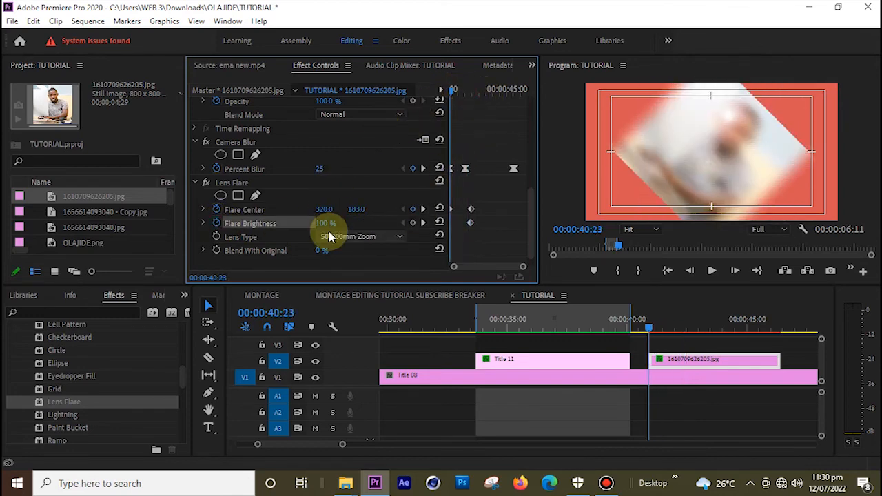
{"action": "left_click_drag", "start_coordinate": [324, 229], "coordinate": [306, 229]}
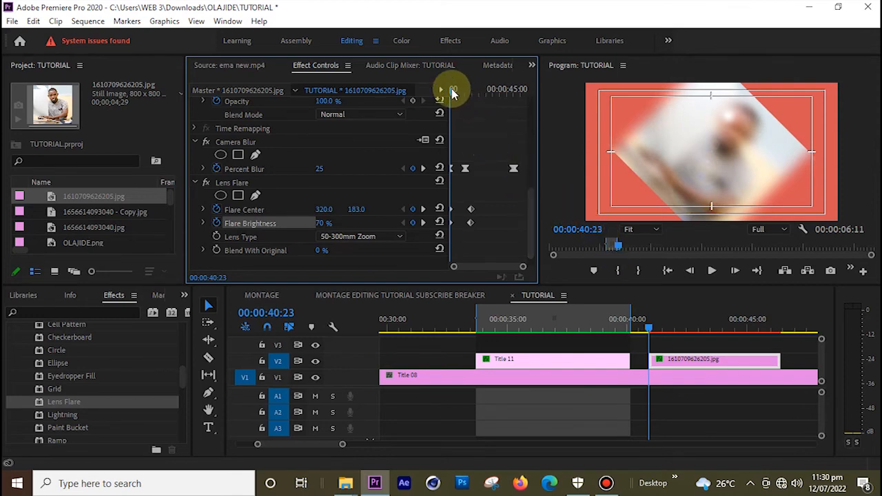
Keyframe the Lens Type as 50-300mm Zoom at 00:00:42:09 and as 35mm Prime at 00:00:40:23
{"action": "left_click_drag", "start_coordinate": [453, 94], "coordinate": [473, 97]}
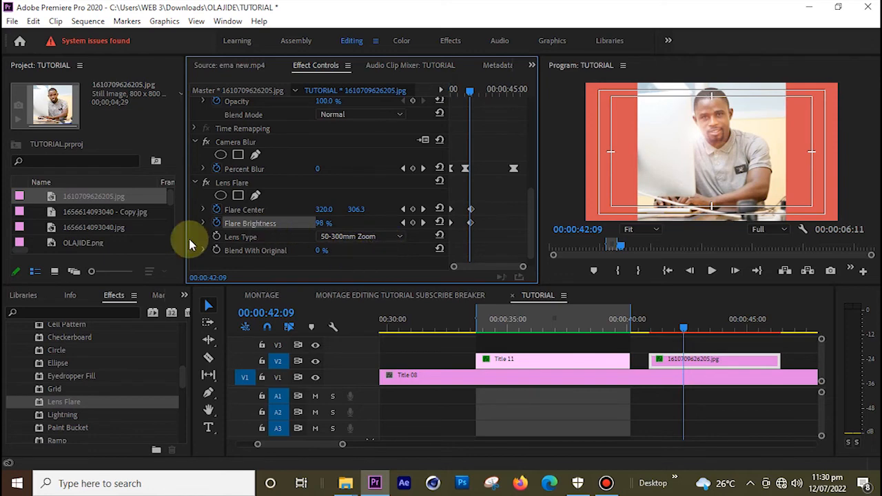
{"action": "left_click", "coordinate": [215, 237]}
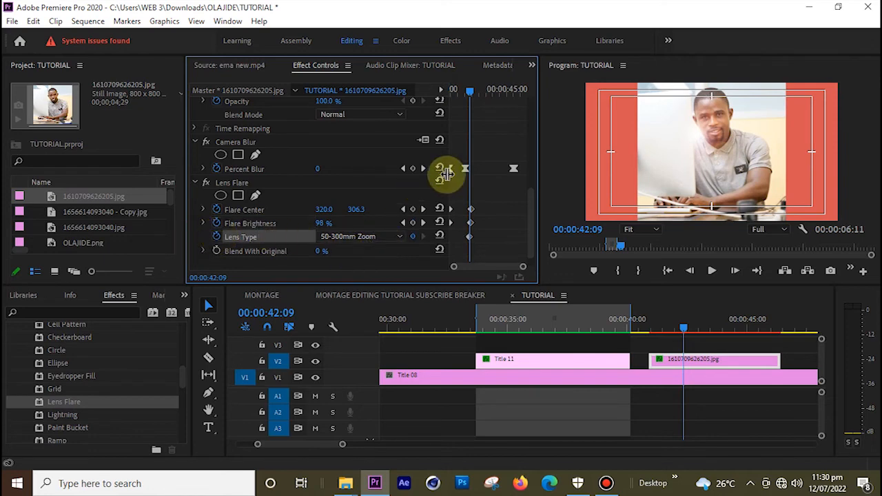
{"action": "left_click_drag", "start_coordinate": [469, 93], "coordinate": [452, 92]}
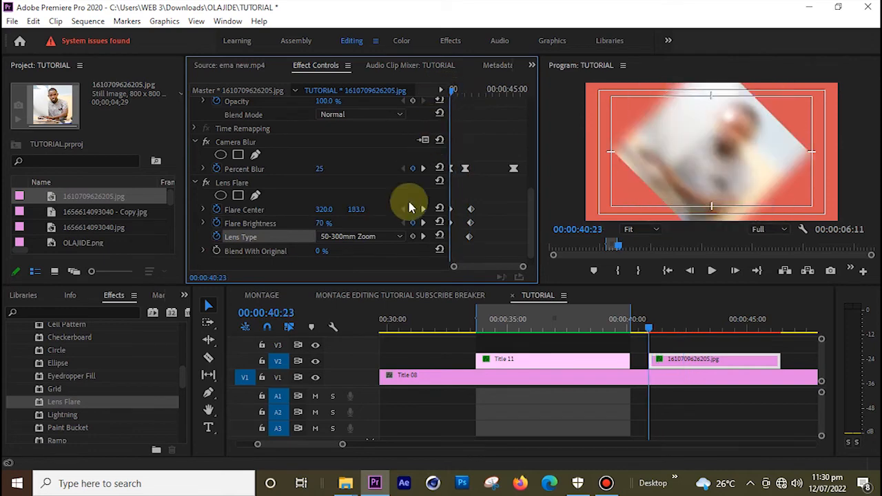
{"action": "left_click", "coordinate": [403, 237]}
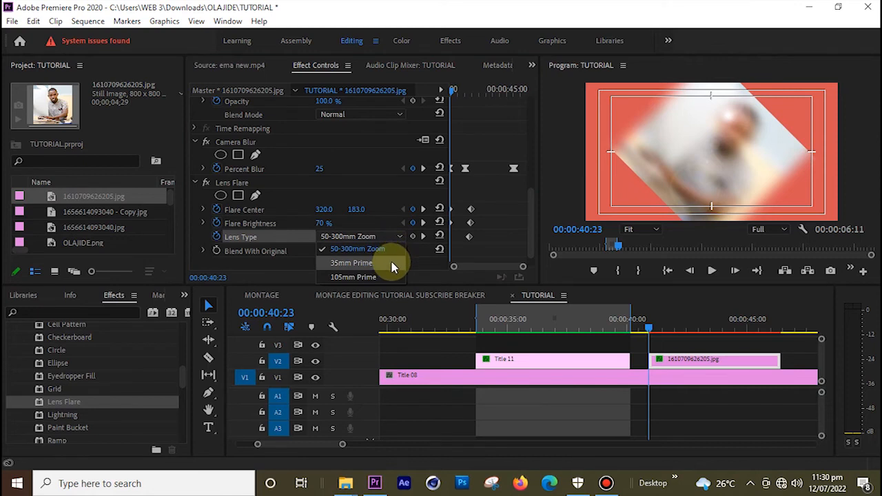
{"action": "left_click", "coordinate": [392, 266]}
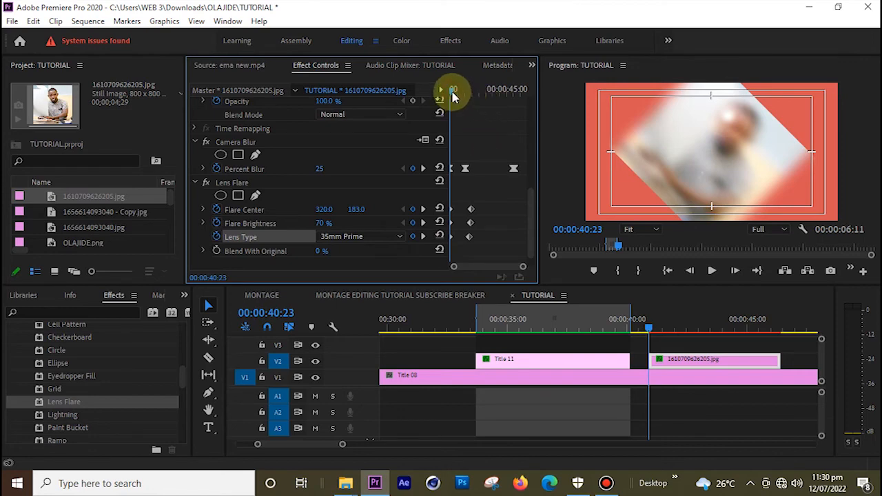
At 00:00:46:07, add a Flare Center keyframe at 757.0, 320.0 and set the Flare Brightness to 120%
{"action": "mouse_move", "coordinate": [453, 97]}
{"action": "left_mouse_down"}
{"action": "mouse_move", "coordinate": [473, 101]}
{"action": "mouse_move", "coordinate": [466, 97]}
{"action": "left_mouse_up"}
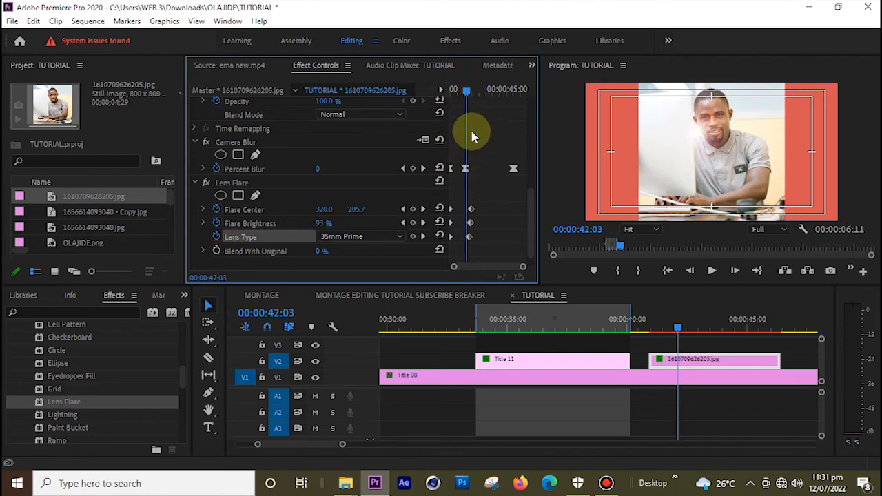
{"action": "left_click", "coordinate": [653, 329]}
{"action": "left_click_drag", "start_coordinate": [654, 329], "coordinate": [781, 340]}
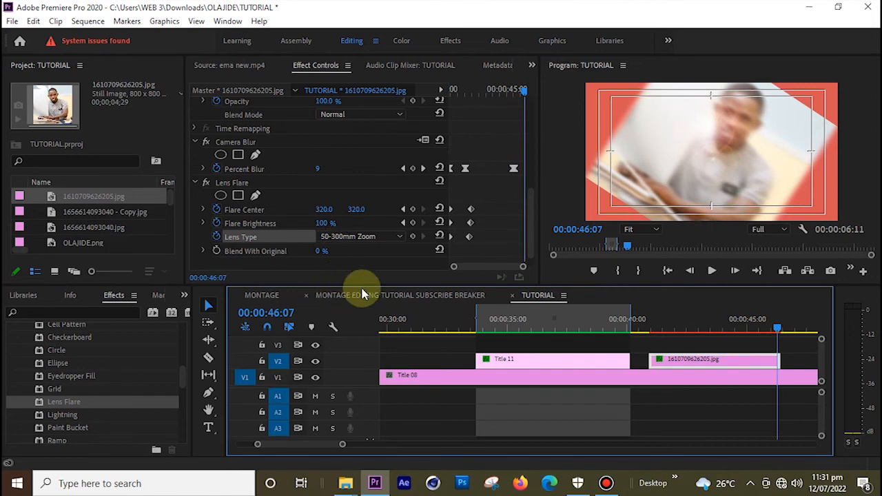
{"action": "left_click", "coordinate": [413, 210]}
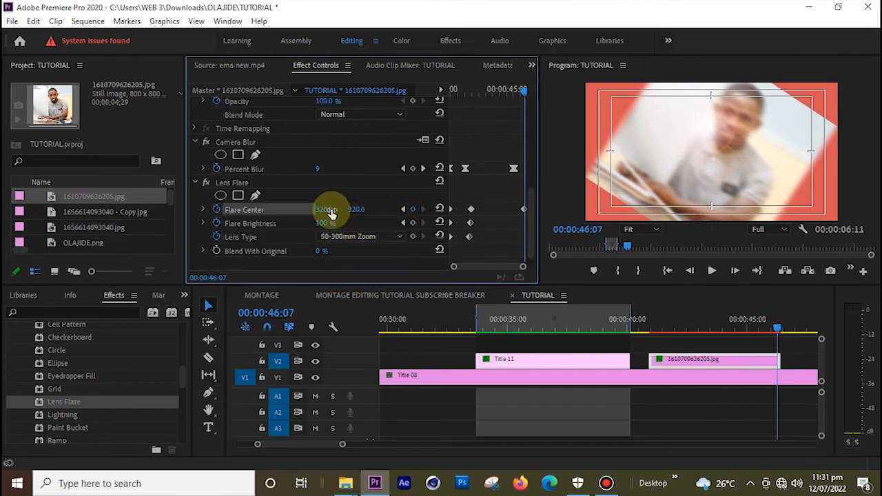
{"action": "mouse_move", "coordinate": [331, 210]}
{"action": "left_mouse_down"}
{"action": "mouse_move", "coordinate": [321, 212]}
{"action": "mouse_move", "coordinate": [463, 213]}
{"action": "left_mouse_up"}
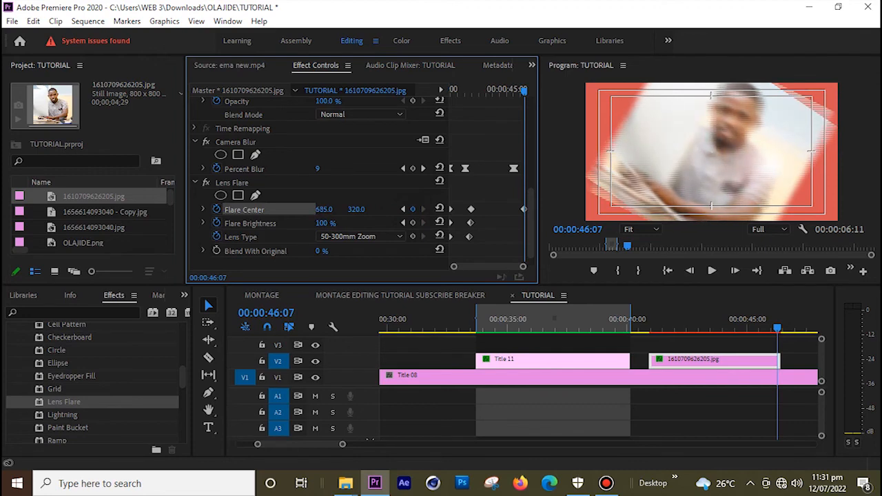
{"action": "left_click_drag", "start_coordinate": [326, 210], "coordinate": [328, 210]}
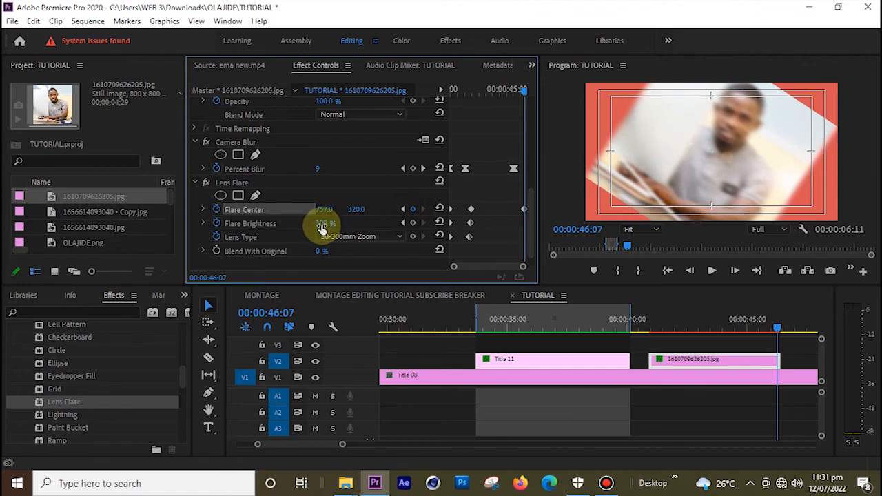
{"action": "mouse_move", "coordinate": [324, 223]}
{"action": "left_mouse_down"}
{"action": "mouse_move", "coordinate": [353, 223]}
{"action": "mouse_move", "coordinate": [339, 223]}
{"action": "left_mouse_up"}
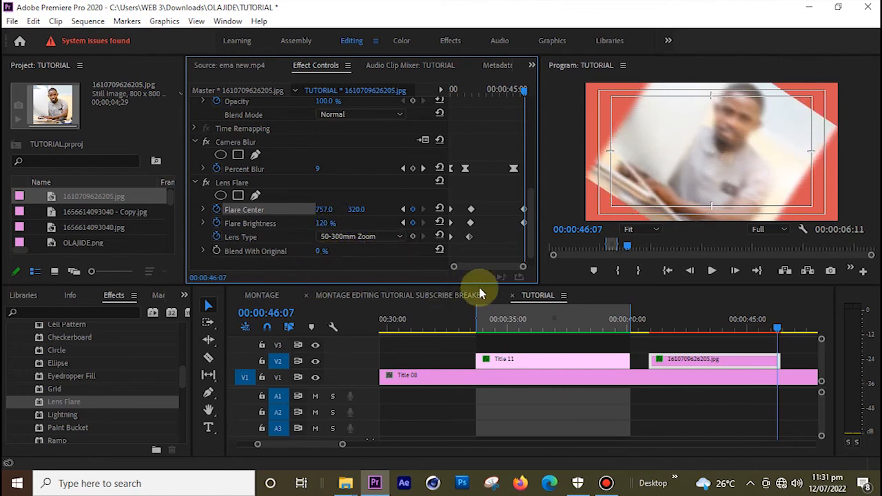
Mark in and out points around the image clip on V2 and render that range for preview
{"action": "left_click", "coordinate": [758, 361]}
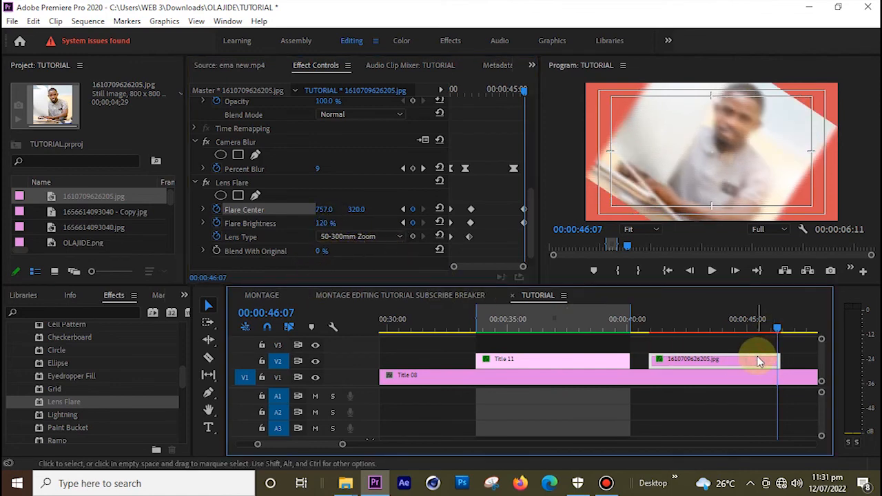
{"action": "key", "text": "slash"}
{"action": "key", "text": "Return"}
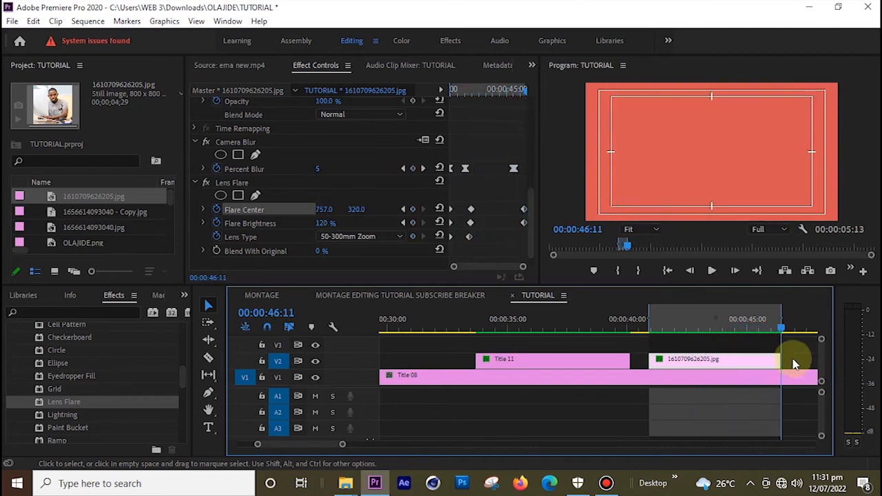
Play back the rendered image clip from its start and review the Camera Blur and Lens Flare animation up to 00:00:46:01
{"action": "left_click_drag", "start_coordinate": [742, 326], "coordinate": [658, 335]}
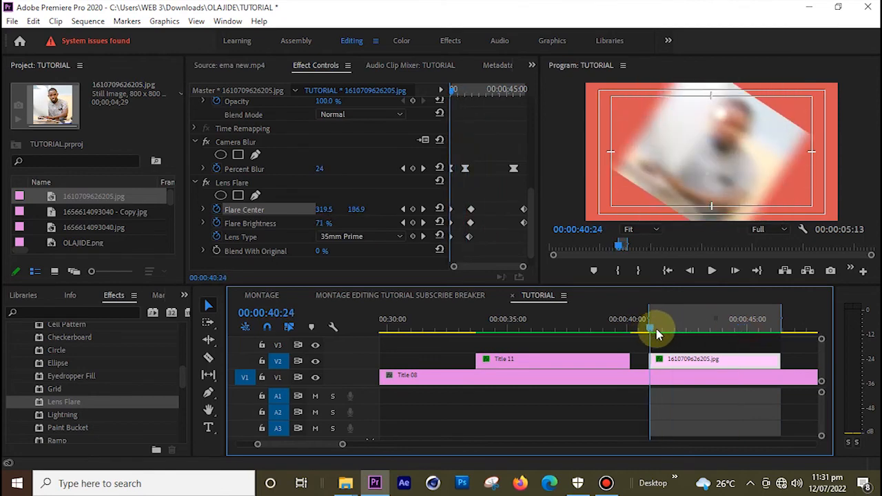
{"action": "key", "text": "space"}
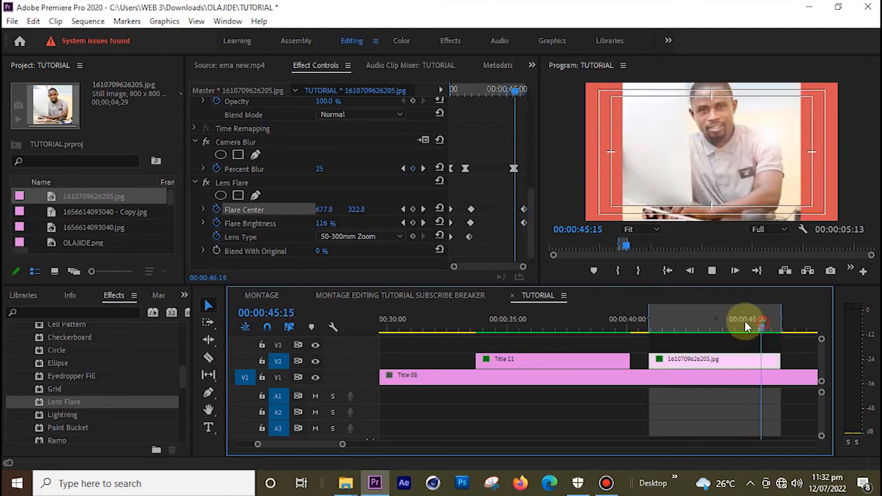
{"action": "left_click_drag", "start_coordinate": [746, 326], "coordinate": [642, 323]}
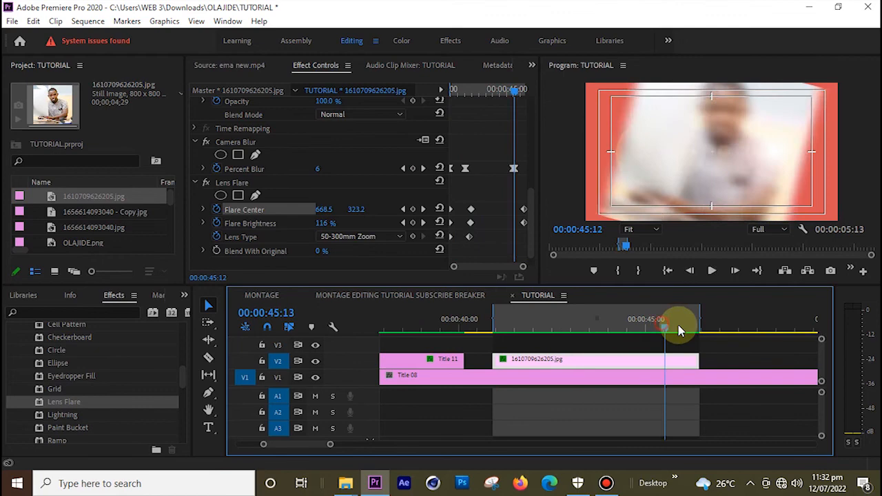
{"action": "left_click", "coordinate": [687, 333]}
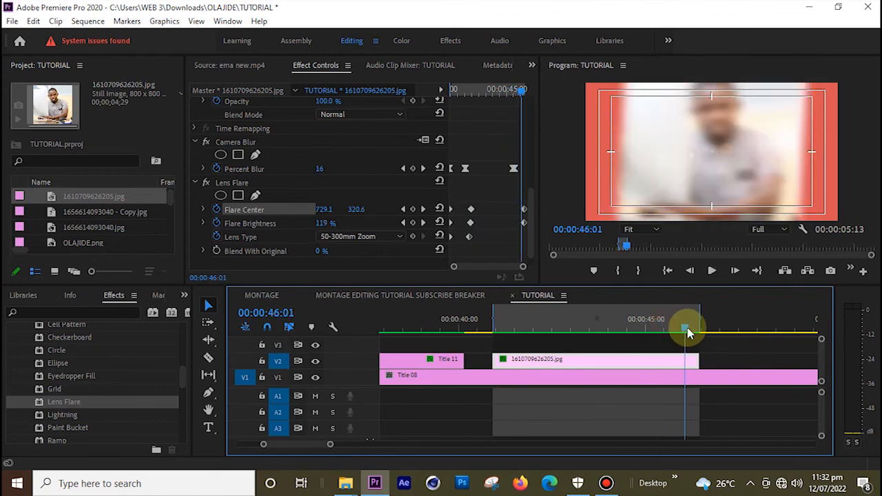